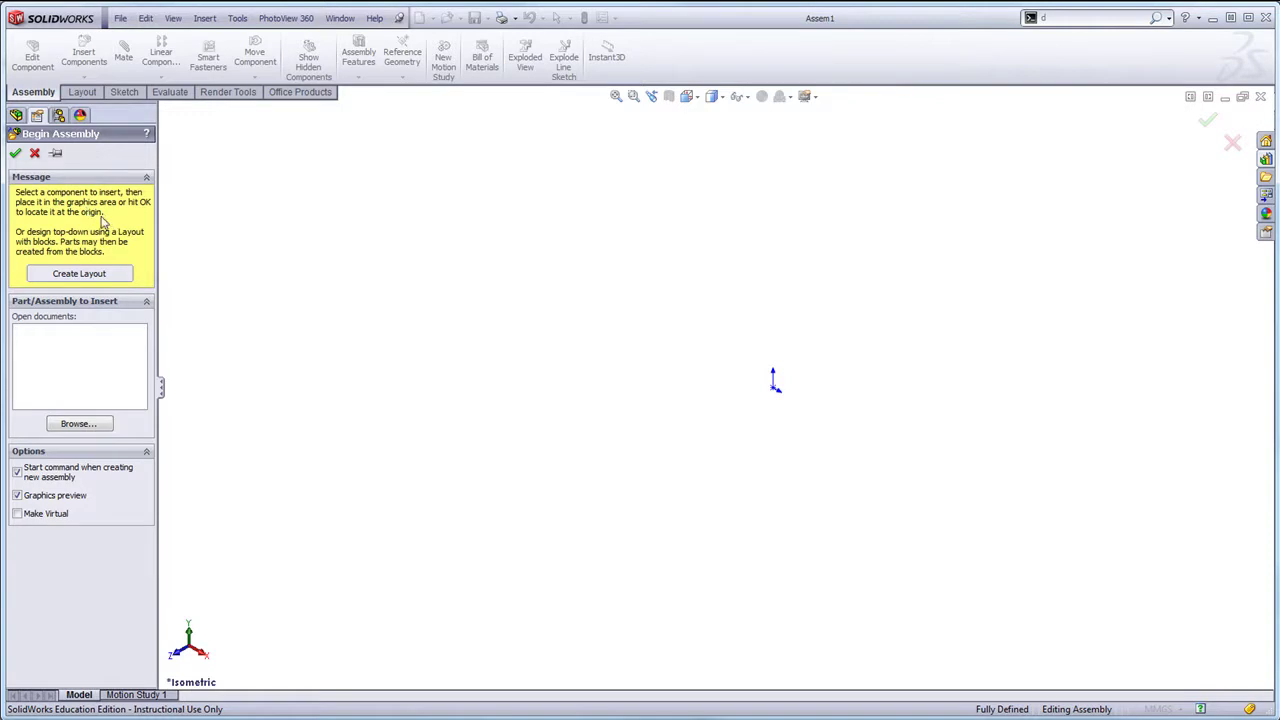
Step: Browse for a component to insert, going to the UV Joint folder under Support (T:), Classes, 234-194
{"action": "left_click", "coordinate": [79, 423]}
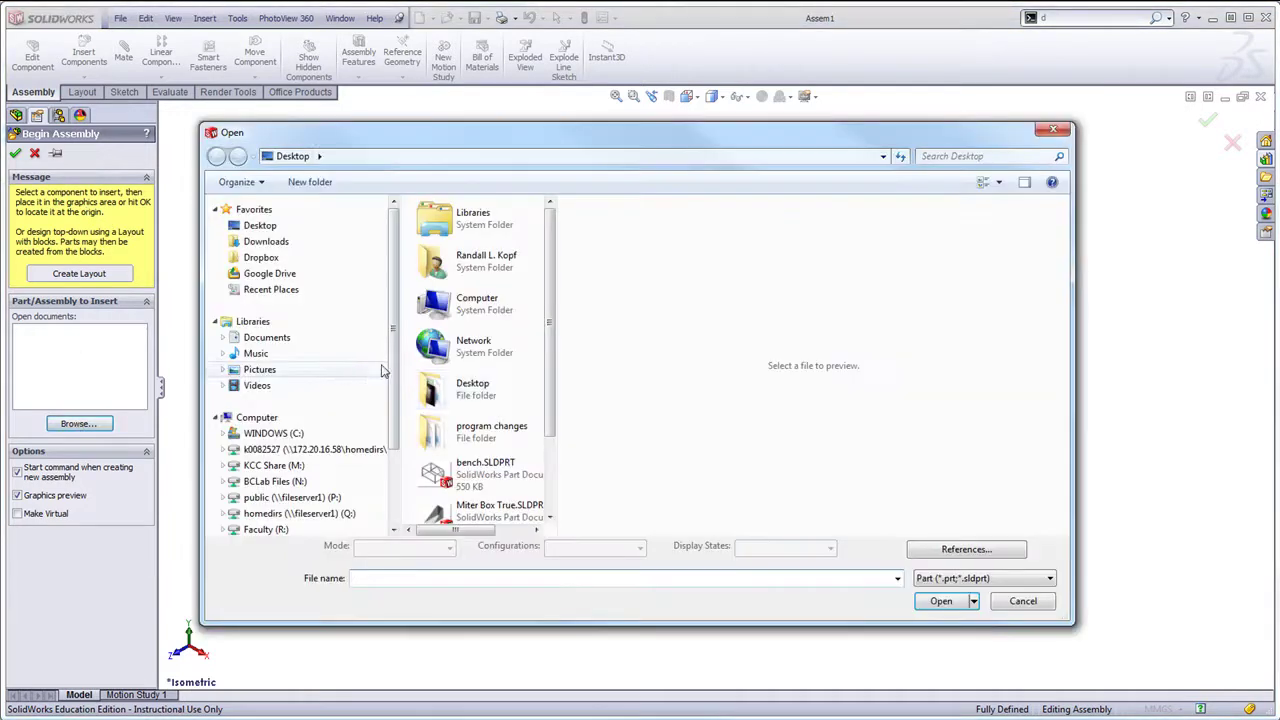
{"action": "left_click_drag", "start_coordinate": [551, 380], "coordinate": [553, 458]}
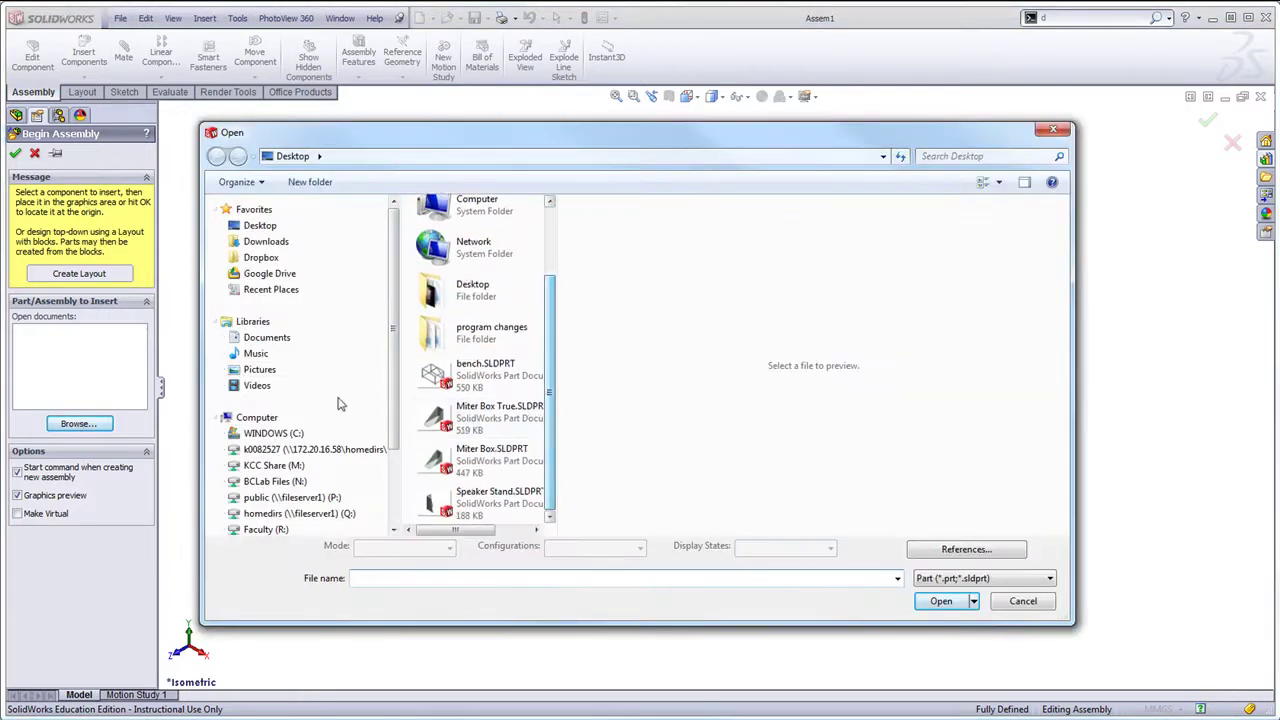
{"action": "left_click_drag", "start_coordinate": [393, 432], "coordinate": [392, 469]}
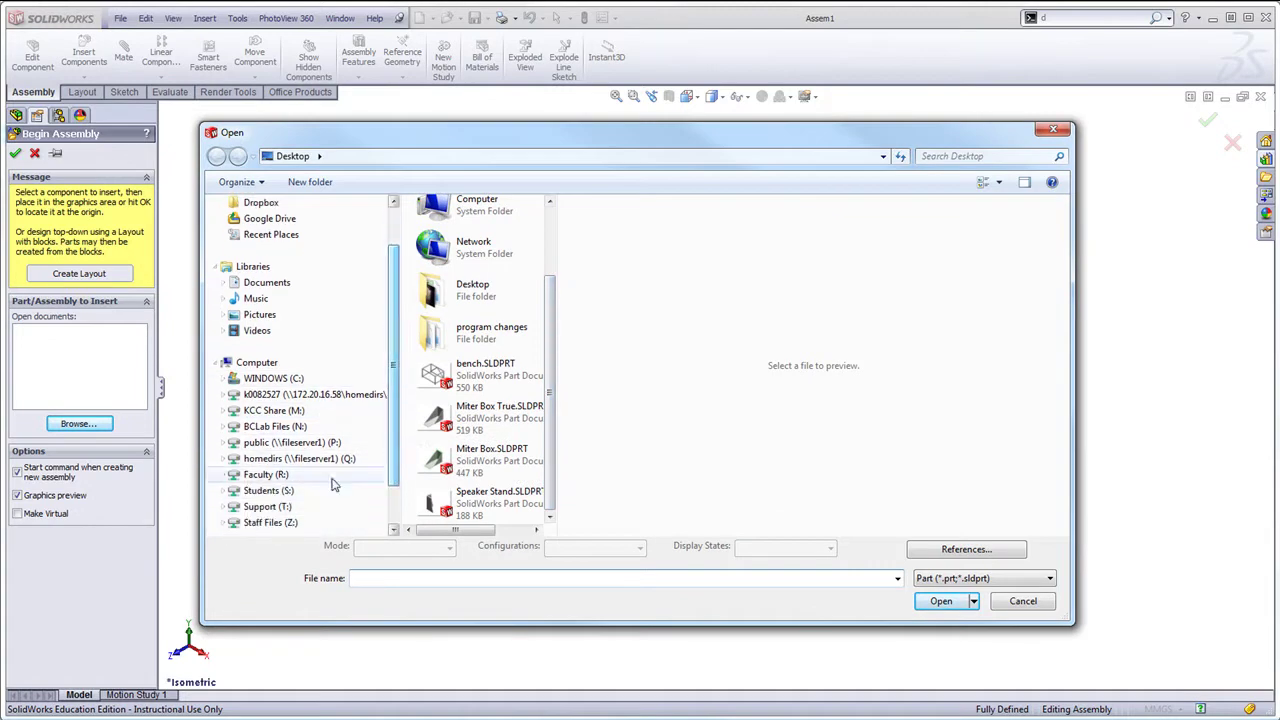
{"action": "left_click", "coordinate": [266, 507]}
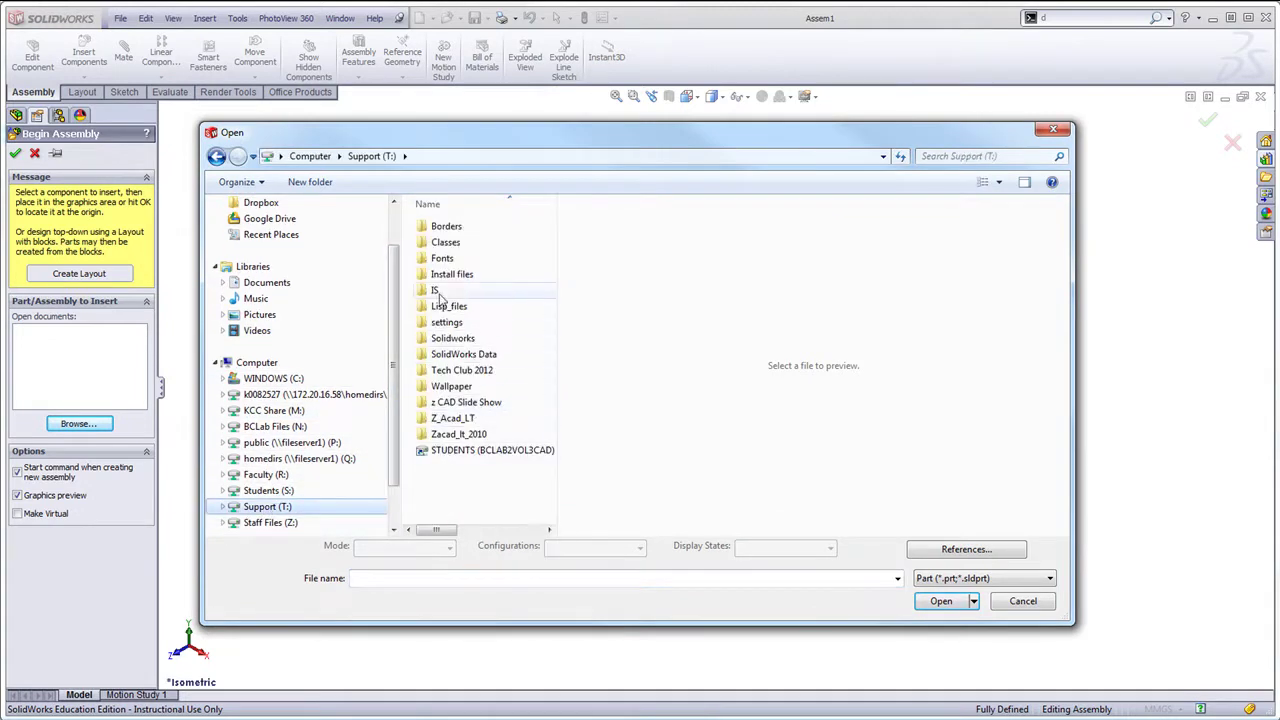
{"action": "double_click", "coordinate": [440, 243]}
{"action": "left_click", "coordinate": [430, 340]}
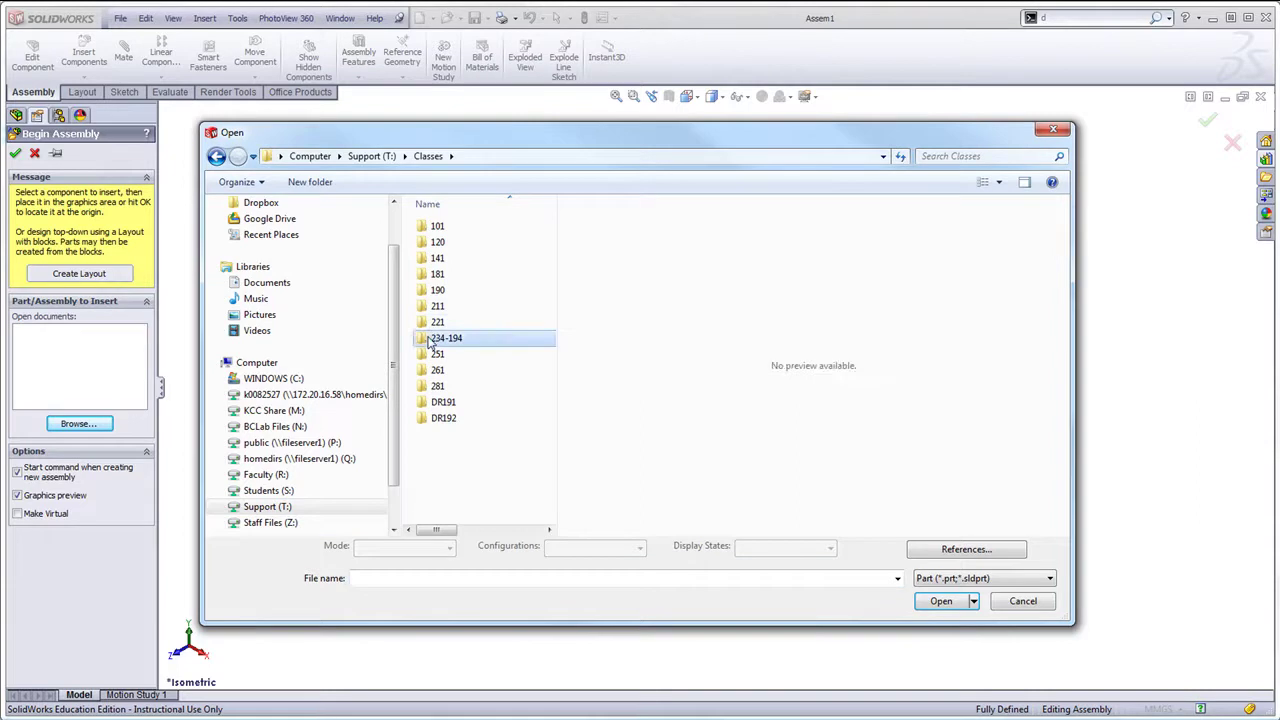
{"action": "double_click", "coordinate": [430, 340]}
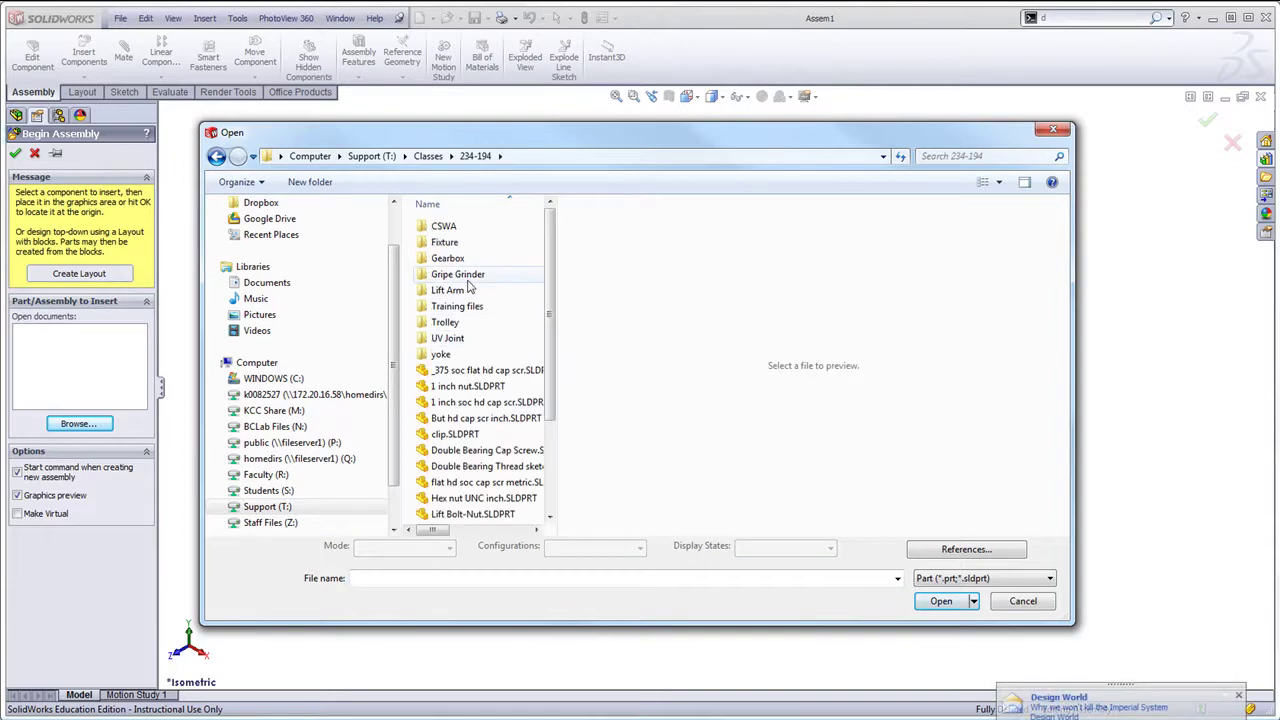
{"action": "double_click", "coordinate": [448, 339]}
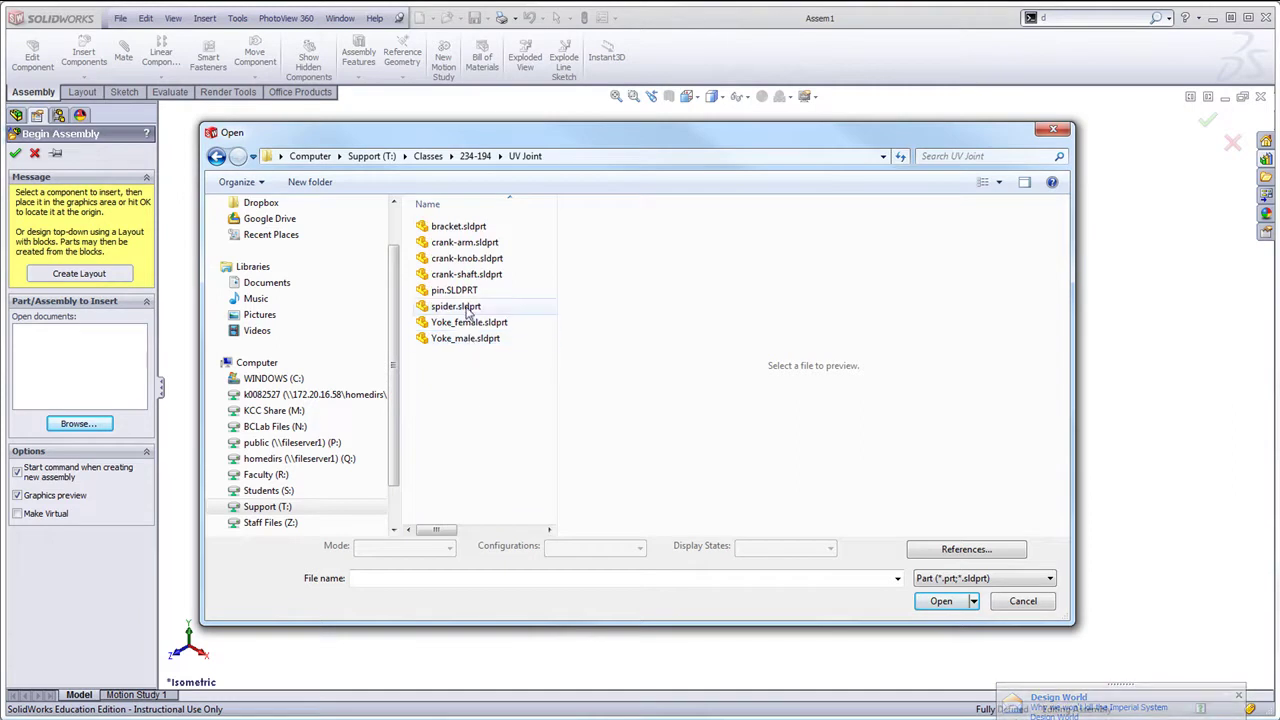
Step: Insert bracket.sldprt as the first component, placed at the assembly origin
{"action": "left_click", "coordinate": [446, 228]}
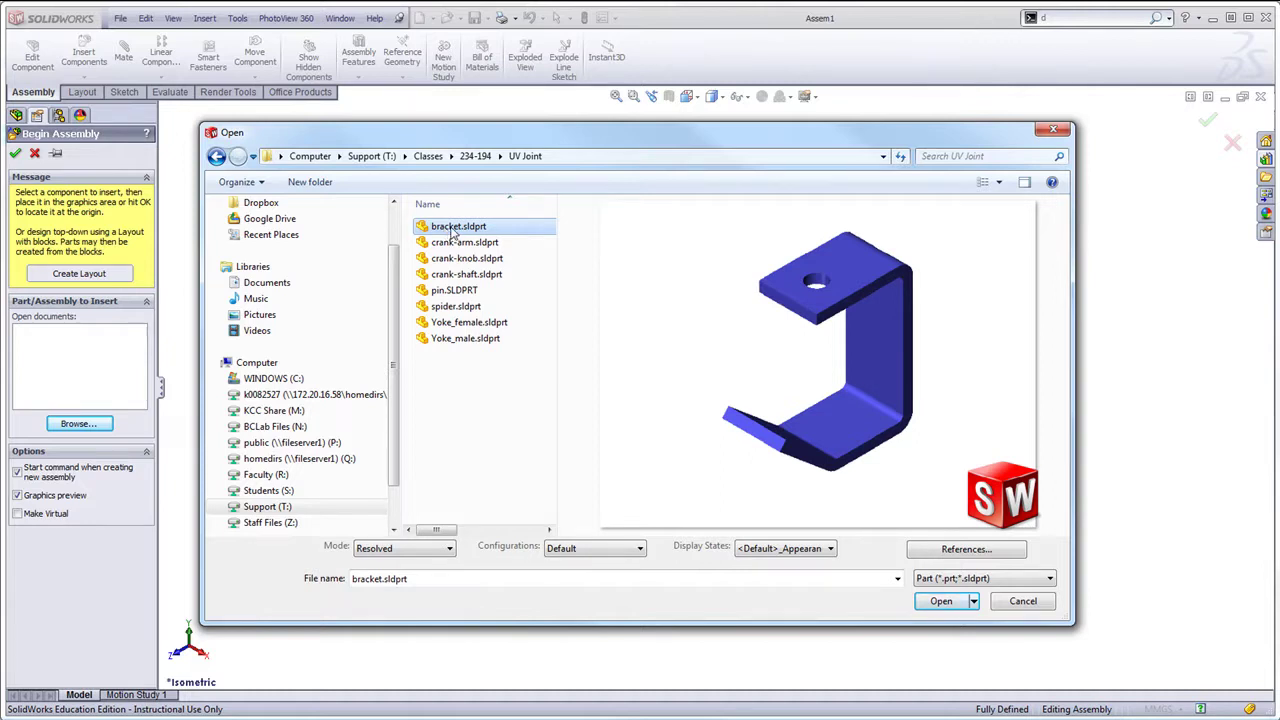
{"action": "left_click", "coordinate": [941, 603]}
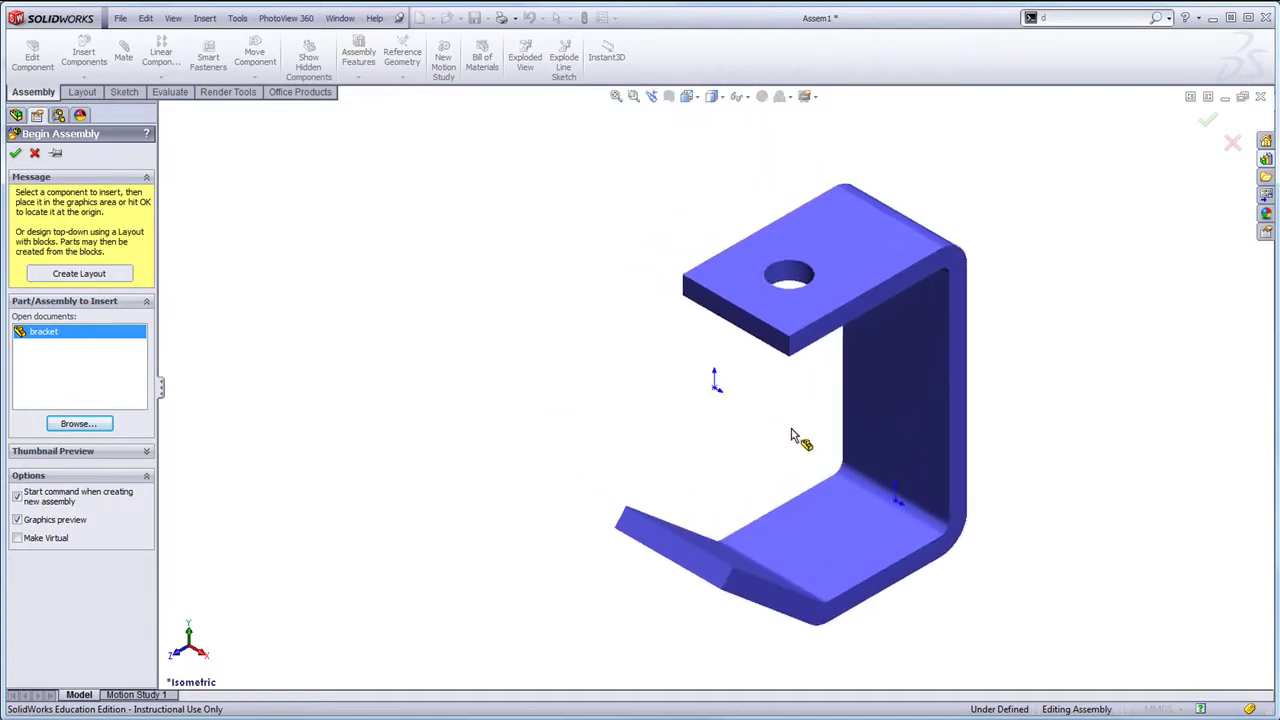
{"action": "left_click", "coordinate": [716, 392]}
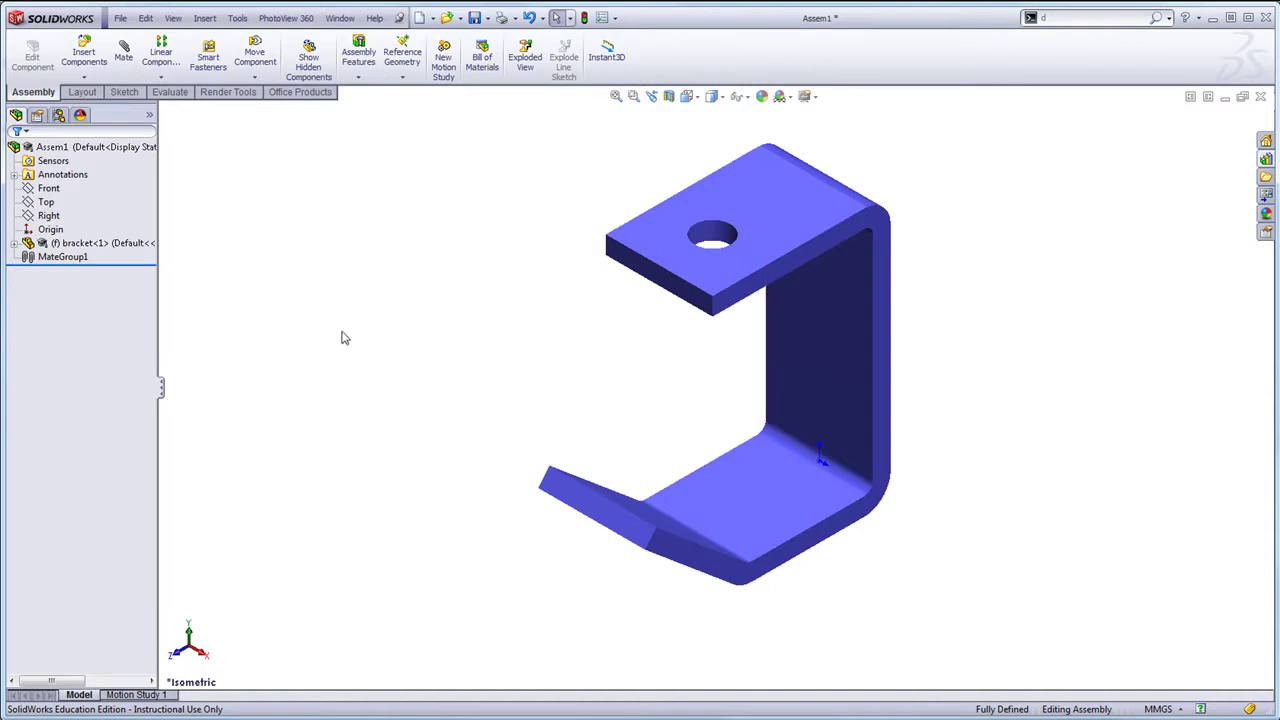
Step: Insert one Yoke_male.sldprt beside the bracket's open side, keeping the insert command active for more components
{"action": "left_click", "coordinate": [85, 64]}
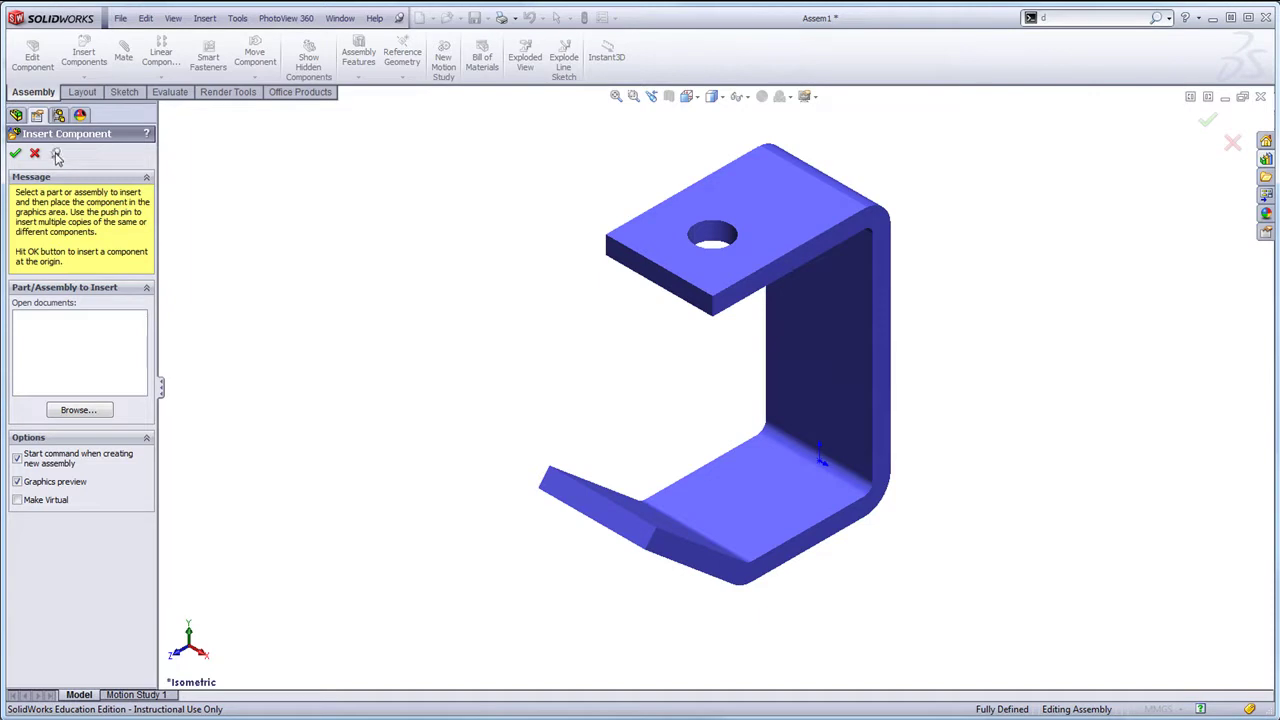
{"action": "left_click", "coordinate": [84, 411]}
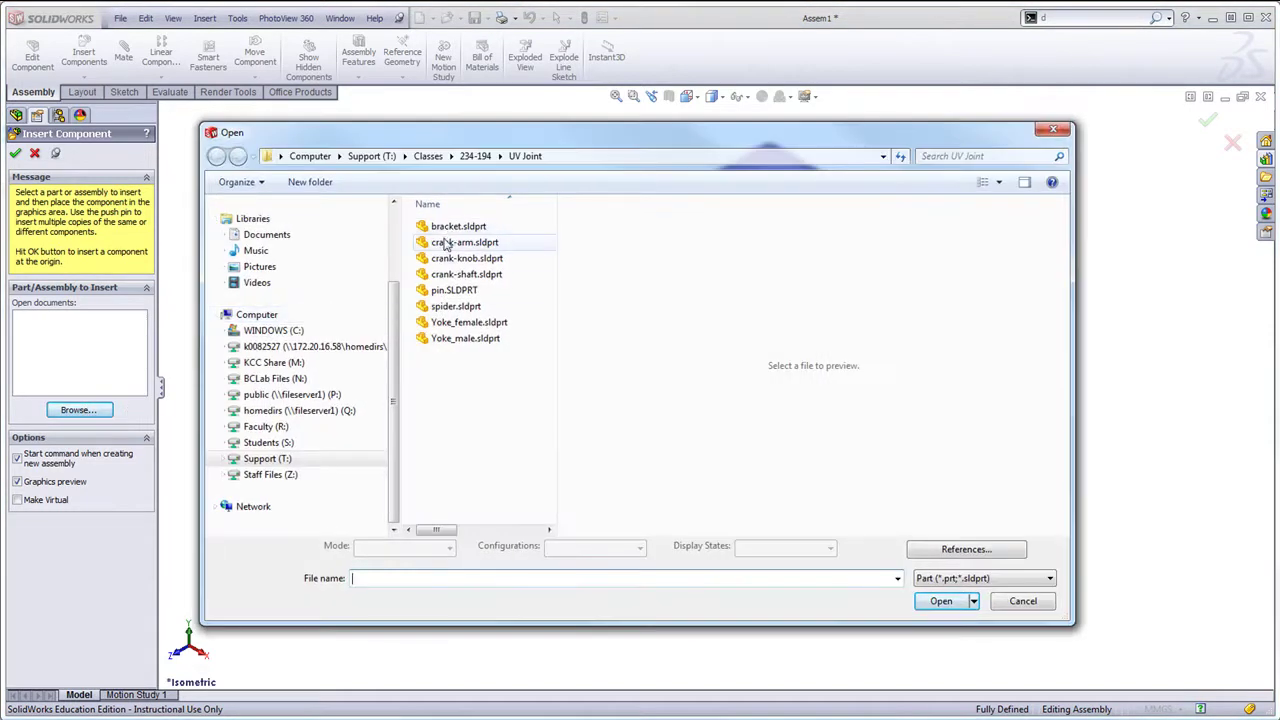
{"action": "left_click", "coordinate": [460, 339]}
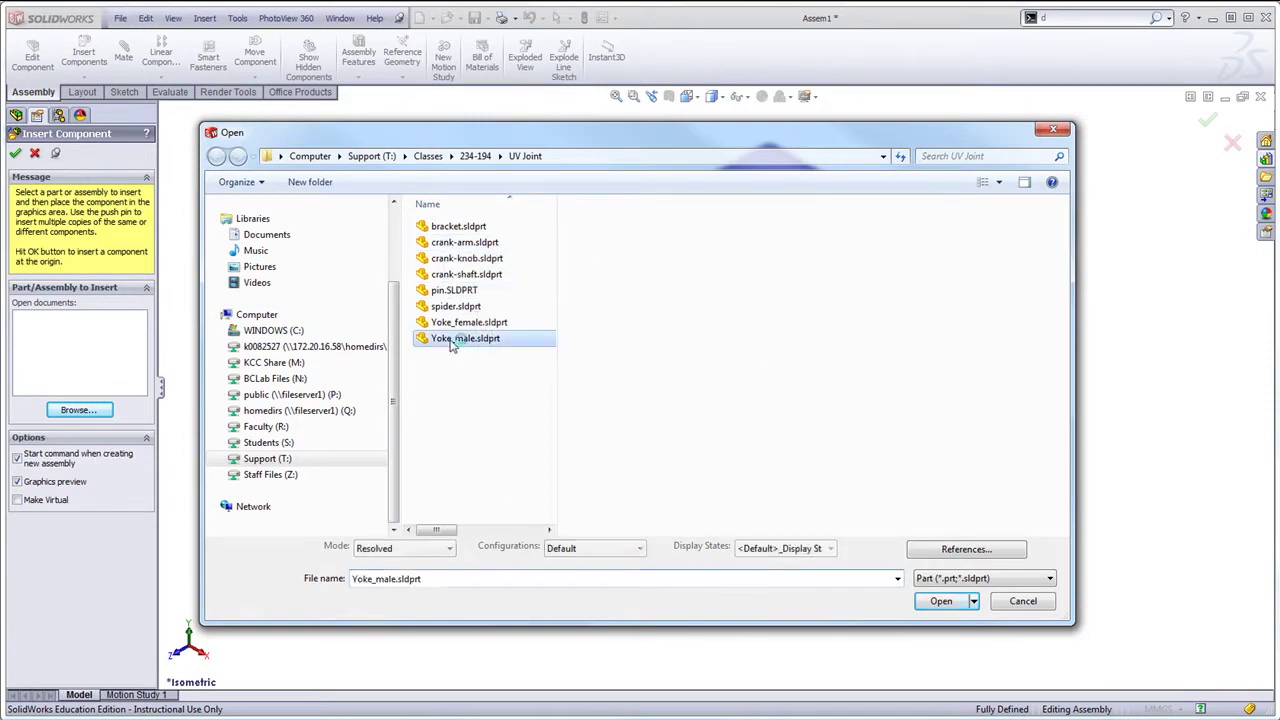
{"action": "left_click", "coordinate": [941, 601]}
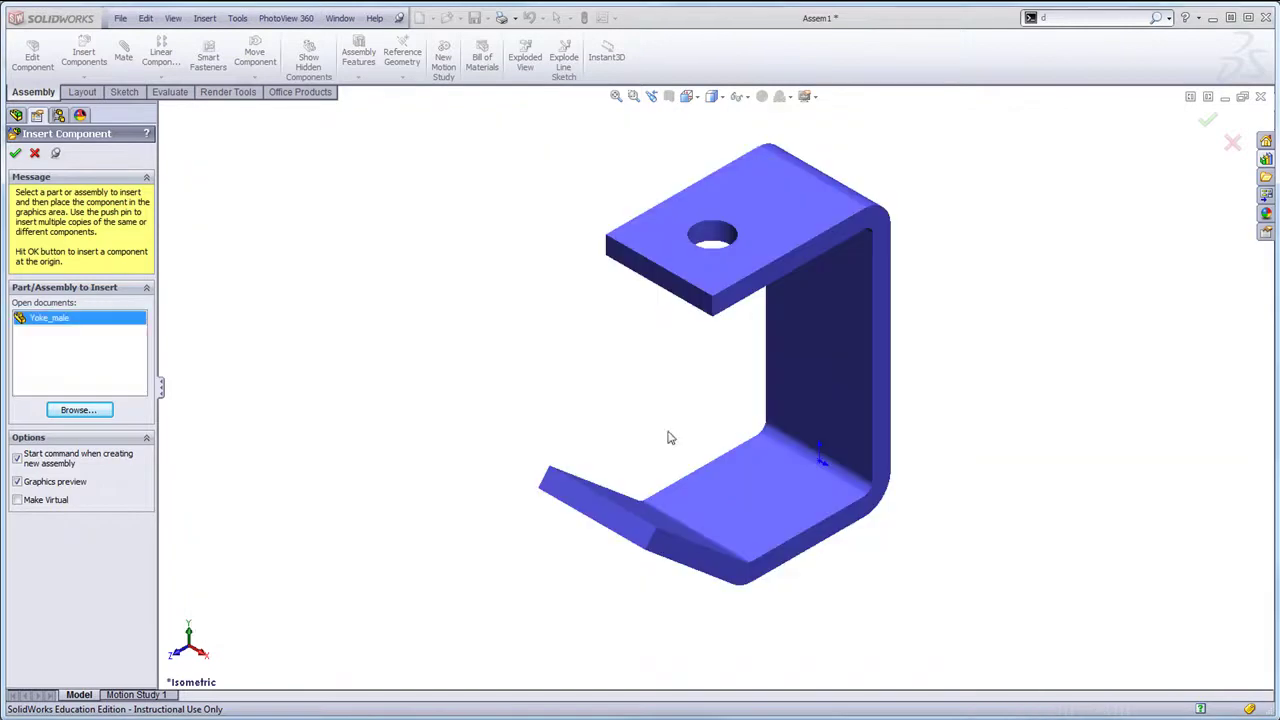
{"action": "left_click", "coordinate": [408, 246]}
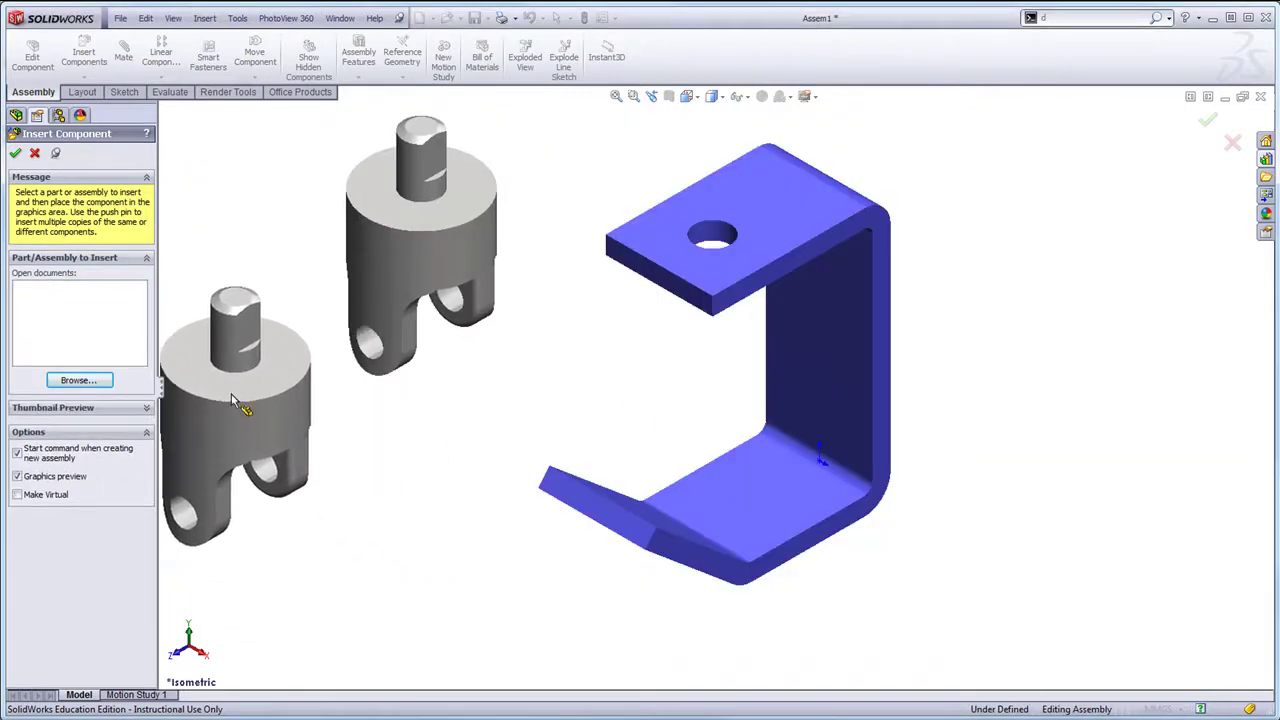
Step: Insert one Yoke_female.sldprt below the male yoke
{"action": "left_click", "coordinate": [78, 384]}
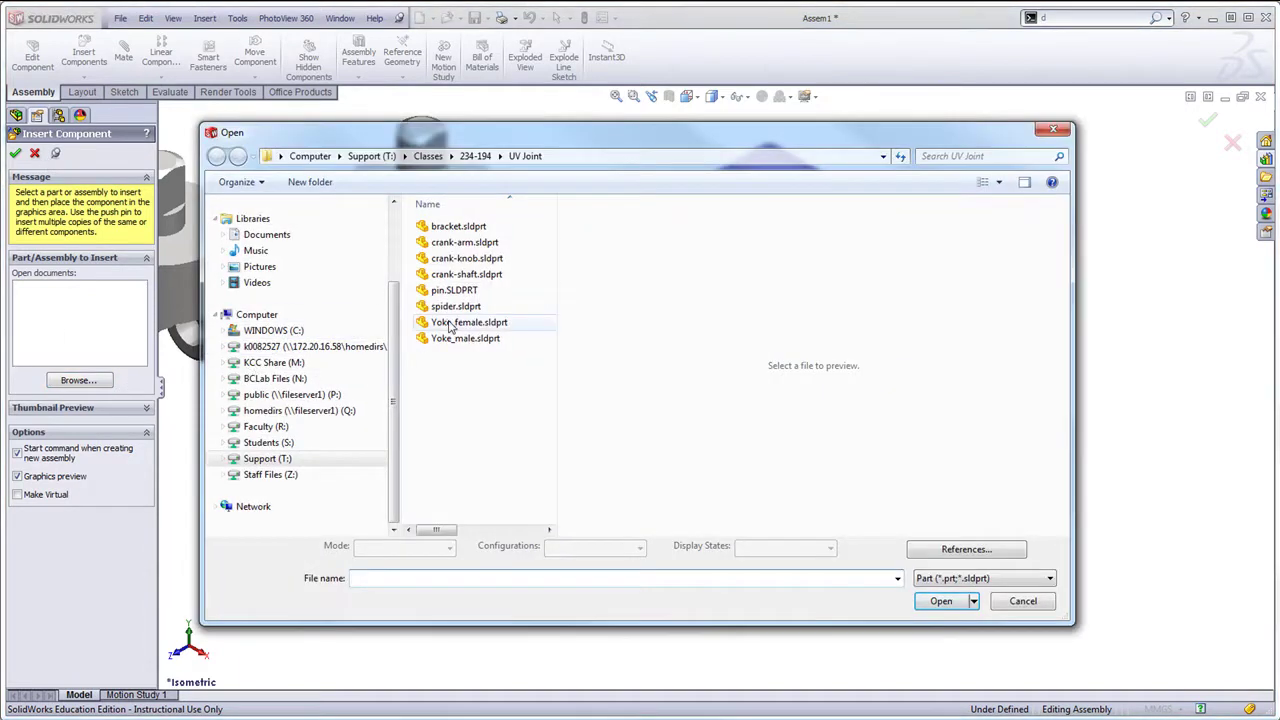
{"action": "double_click", "coordinate": [449, 323]}
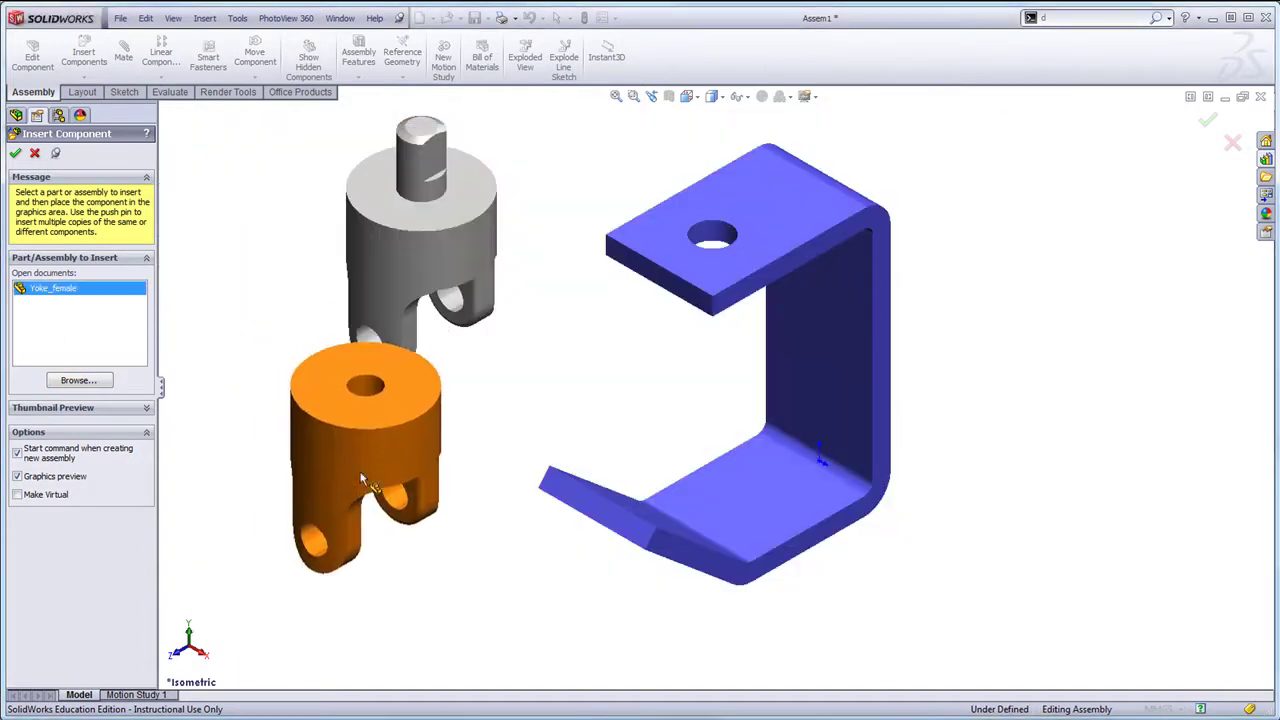
{"action": "left_click", "coordinate": [268, 508]}
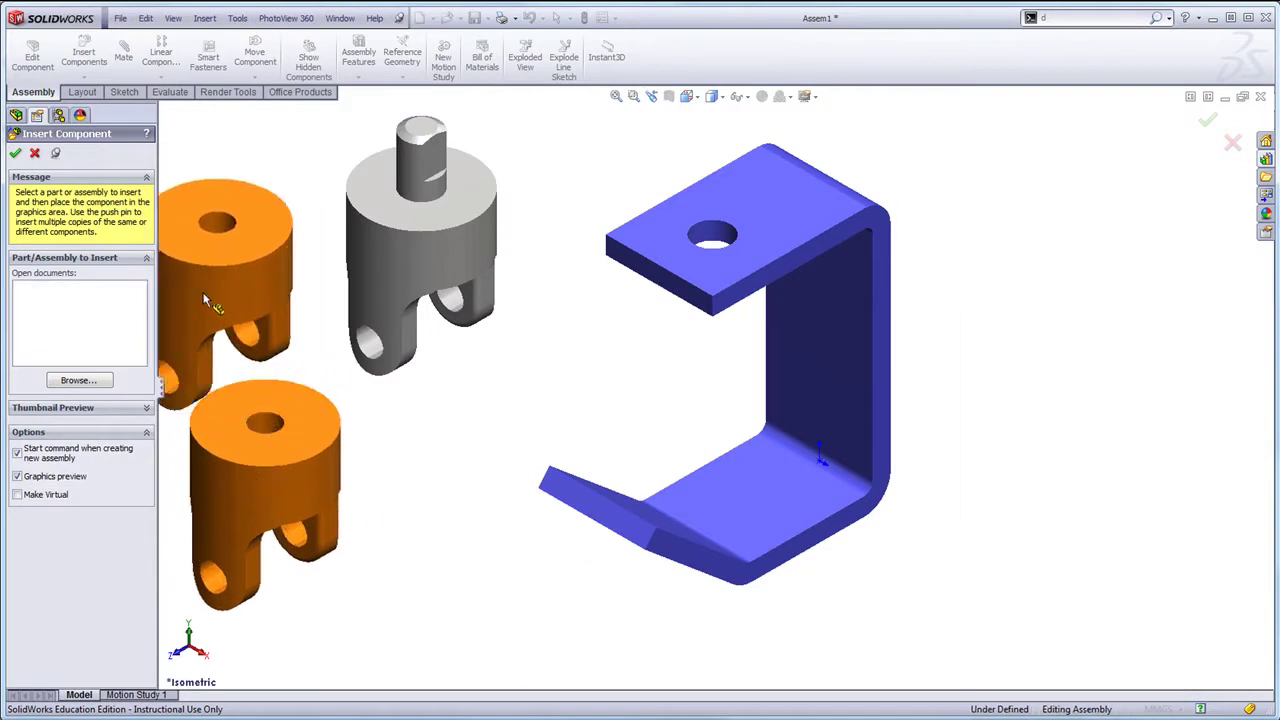
Step: Insert one spider.sldprt in the empty space behind the bracket's vertical wall
{"action": "left_click", "coordinate": [79, 380]}
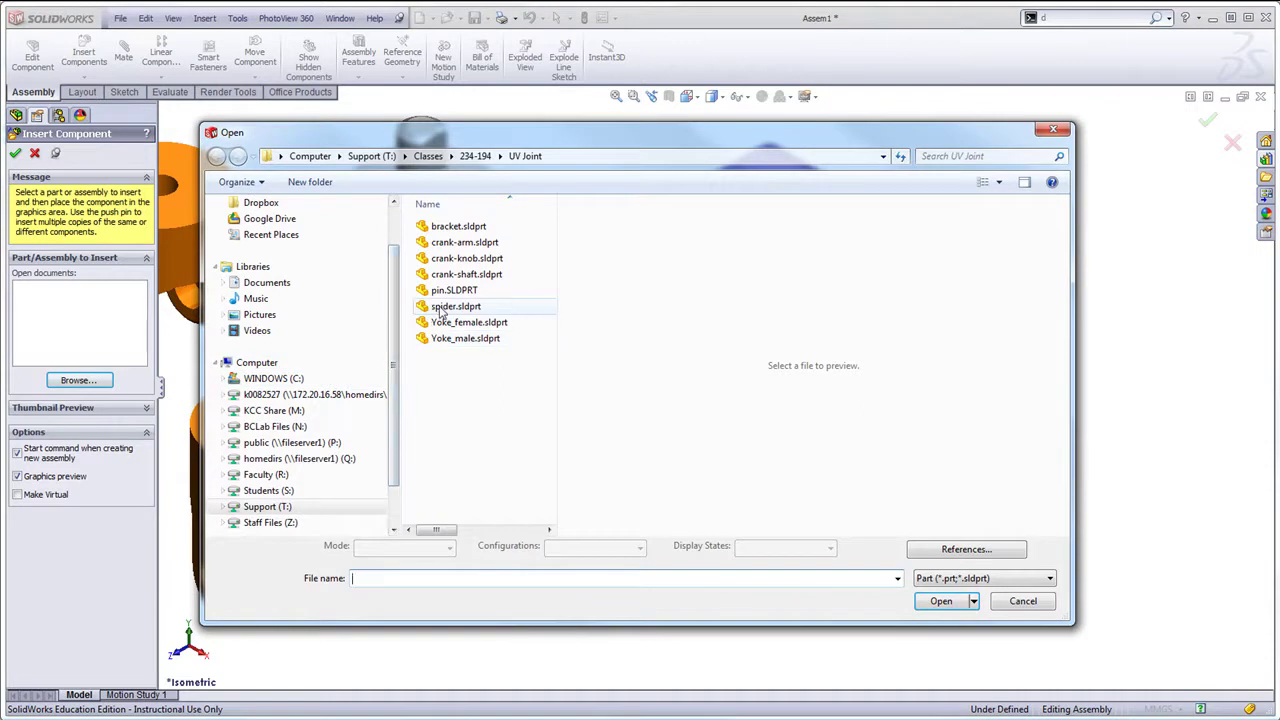
{"action": "left_click", "coordinate": [441, 308]}
{"action": "double_click", "coordinate": [443, 308]}
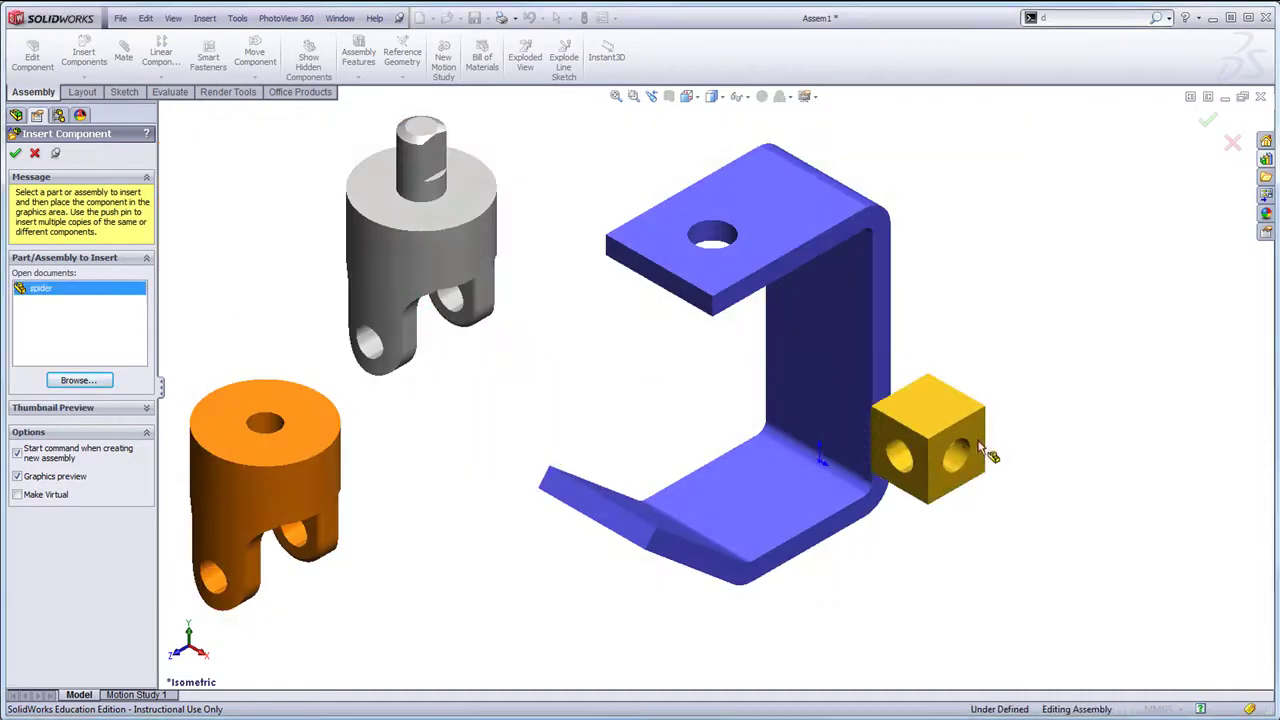
{"action": "left_click", "coordinate": [1075, 363]}
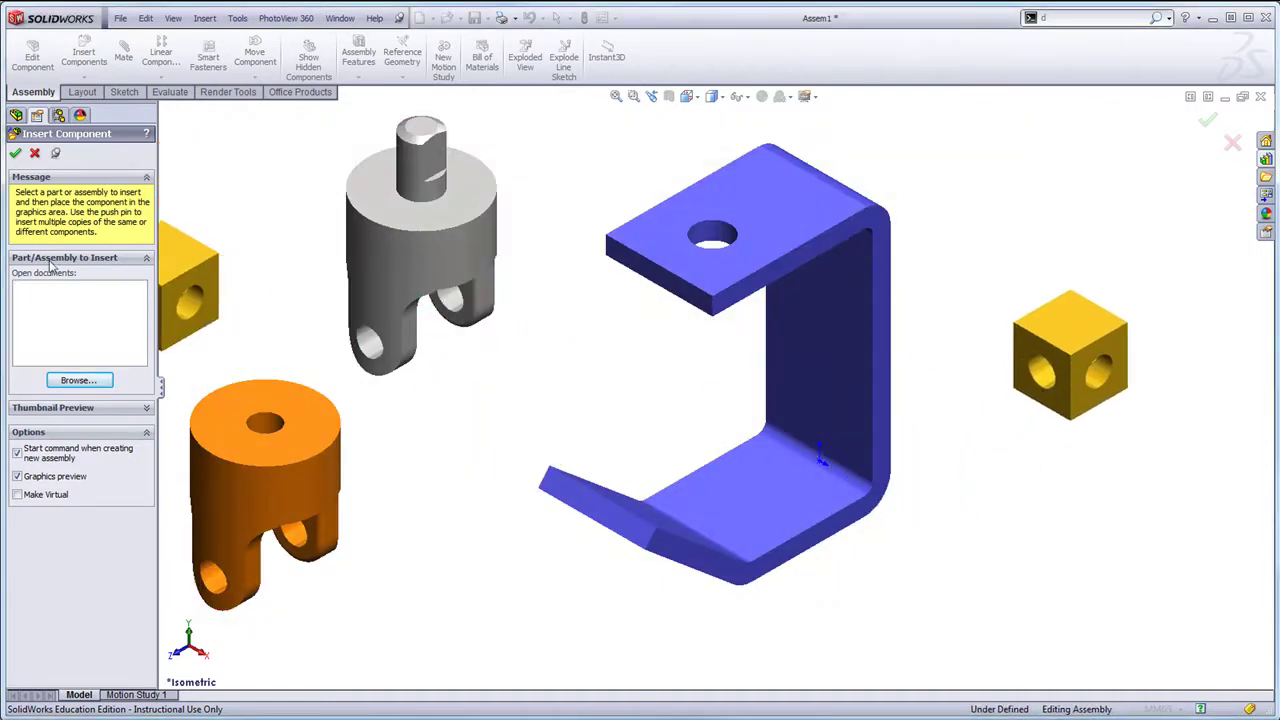
Step: Insert one pin.SLDPRT in its SHORT configuration just below the spider
{"action": "left_click", "coordinate": [79, 380]}
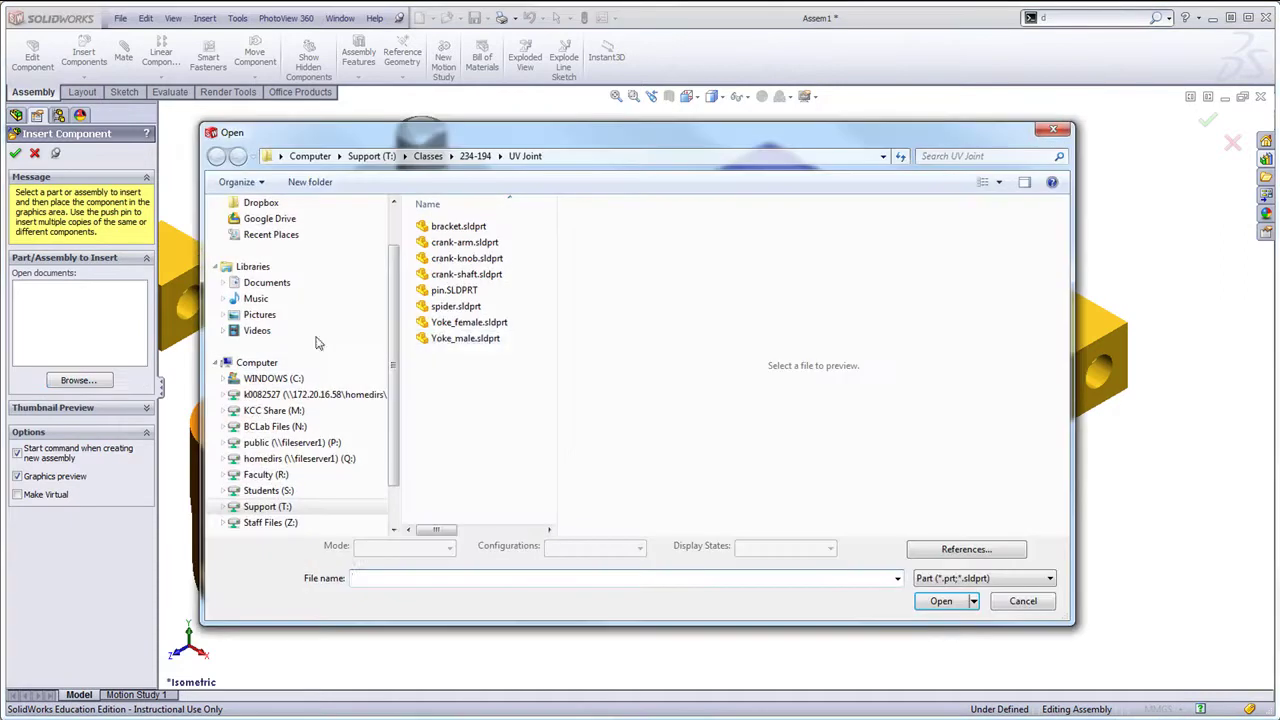
{"action": "left_click", "coordinate": [449, 290]}
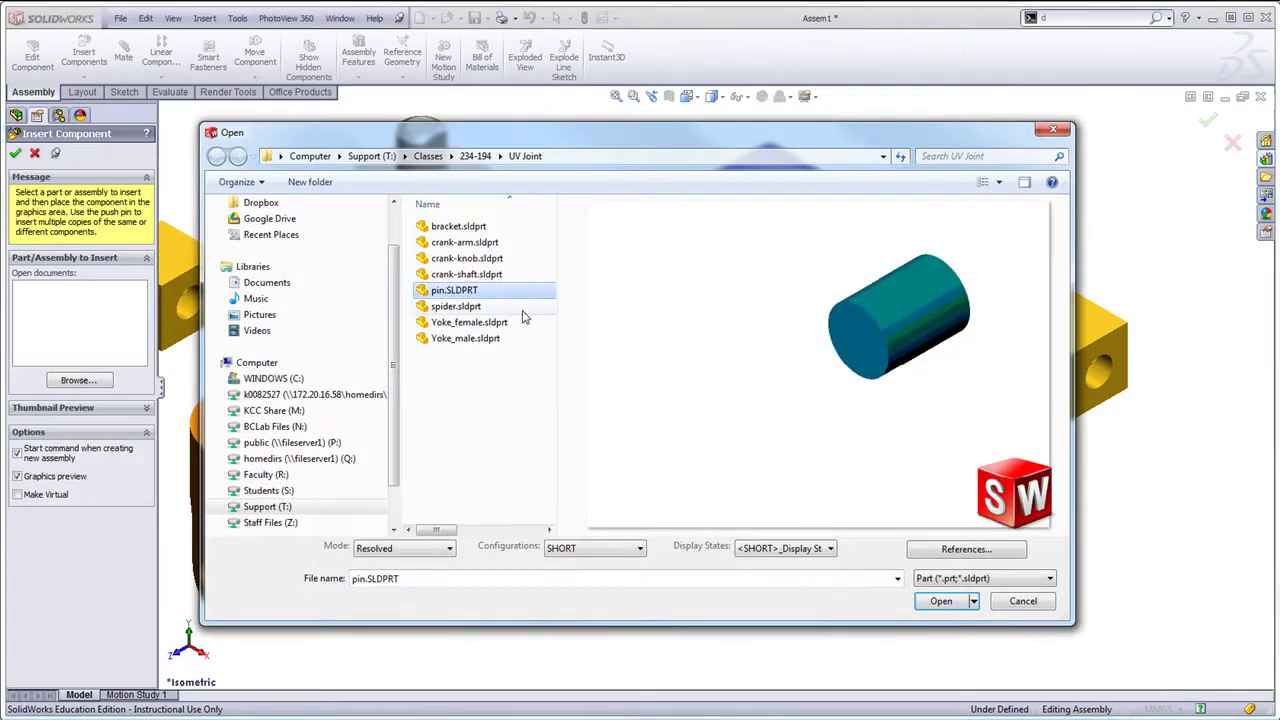
{"action": "left_click", "coordinate": [940, 601]}
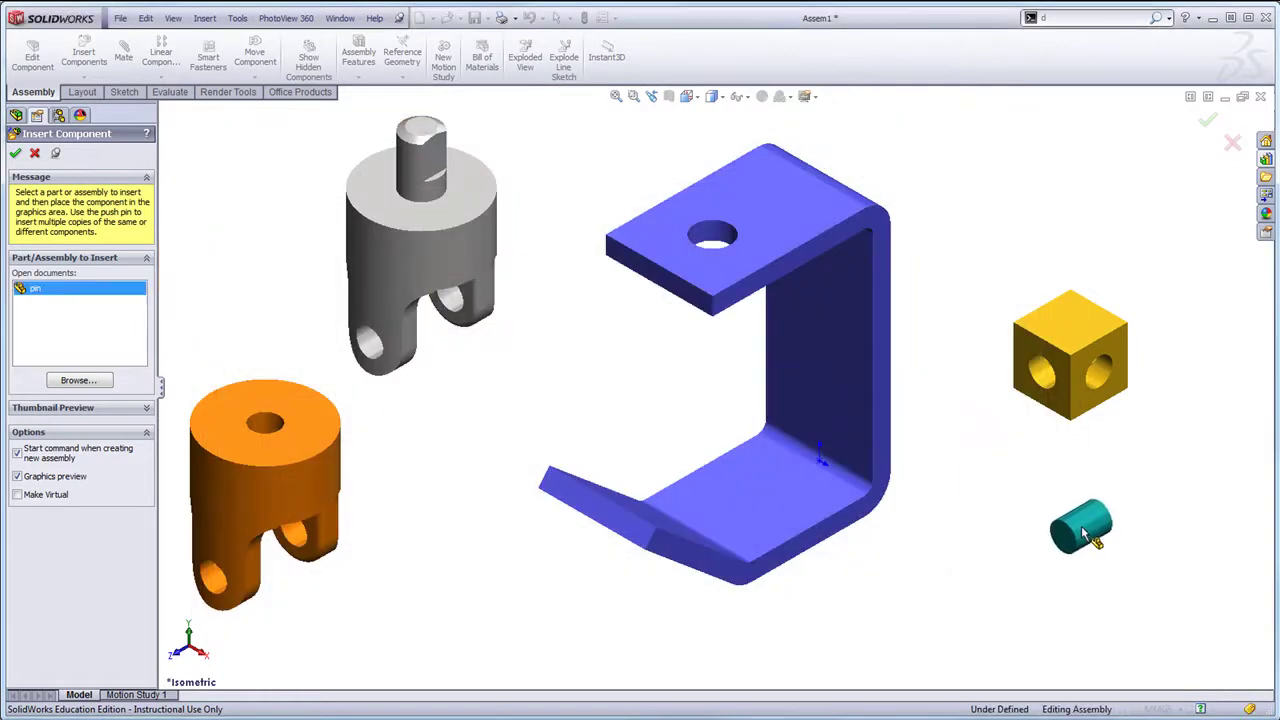
{"action": "left_click", "coordinate": [1075, 523]}
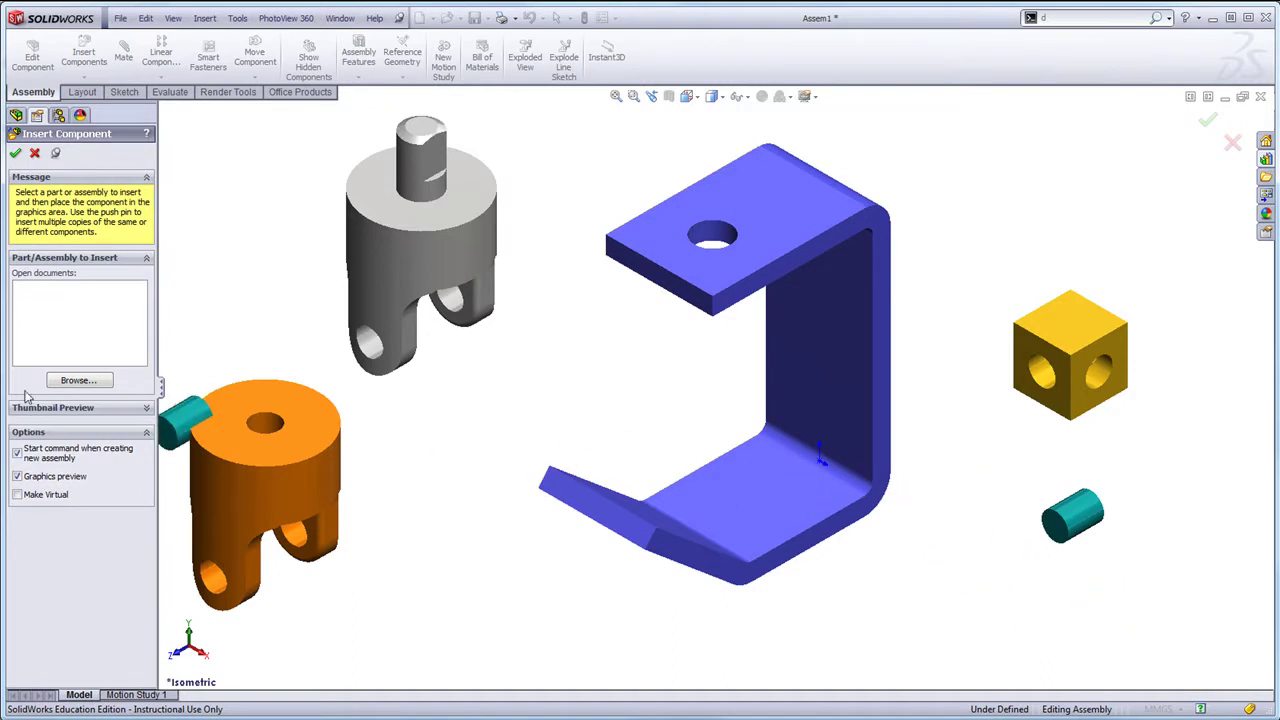
Step: Filter the files to Assembly (*.asm;*.sldasm), insert one crank-assy.sldasm above the spider, and end component insertion
{"action": "left_click", "coordinate": [69, 381]}
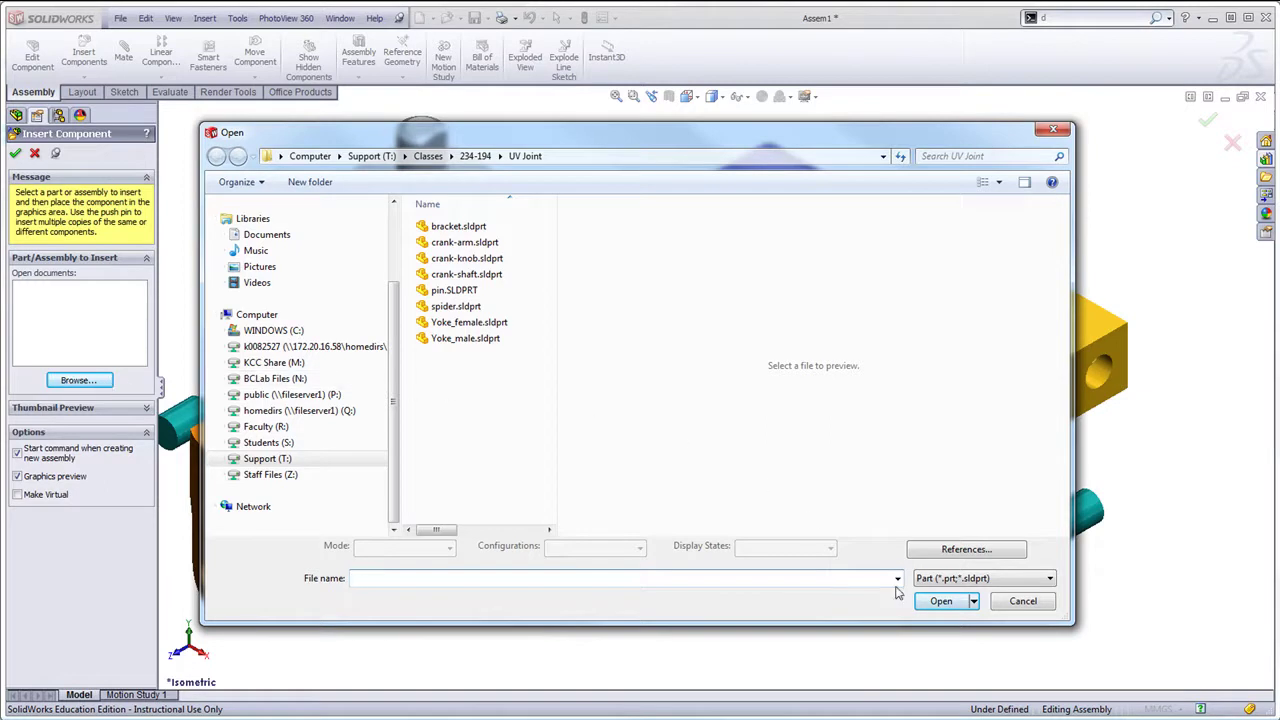
{"action": "left_click", "coordinate": [927, 578]}
{"action": "left_click", "coordinate": [927, 579]}
{"action": "key", "text": "ctrl"}
{"action": "key", "text": "ctrl"}
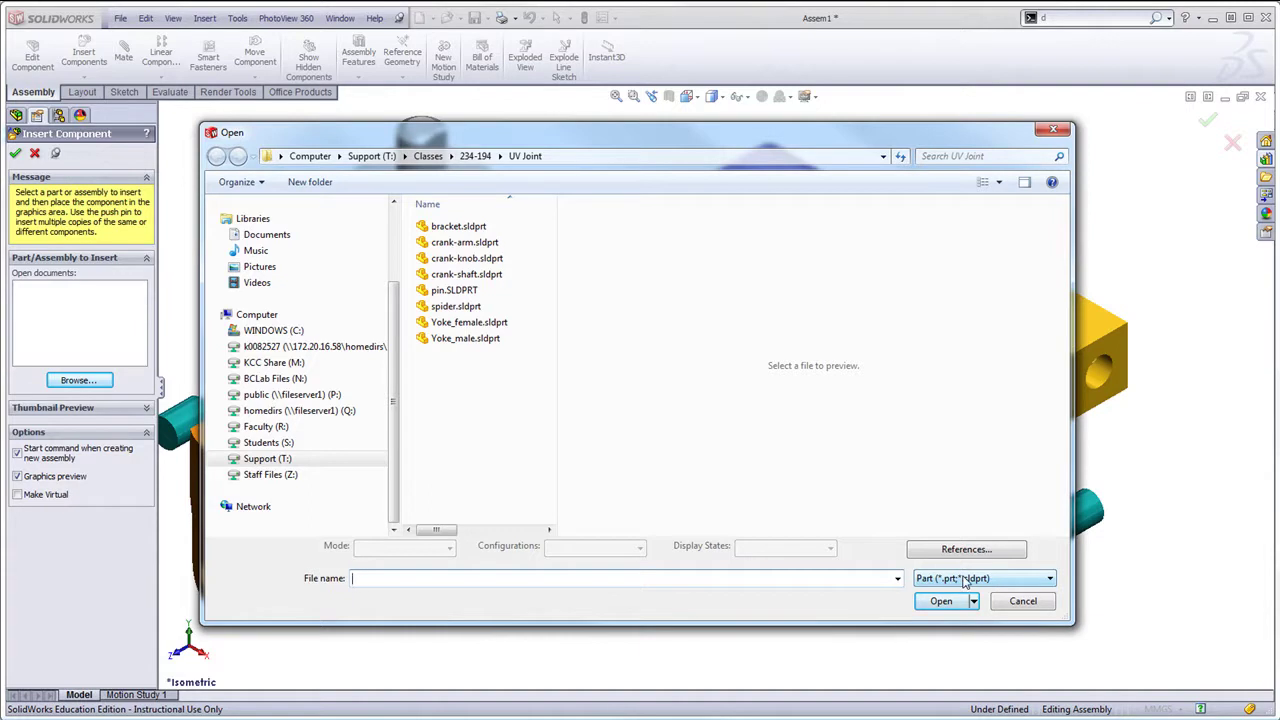
{"action": "left_click", "coordinate": [965, 580]}
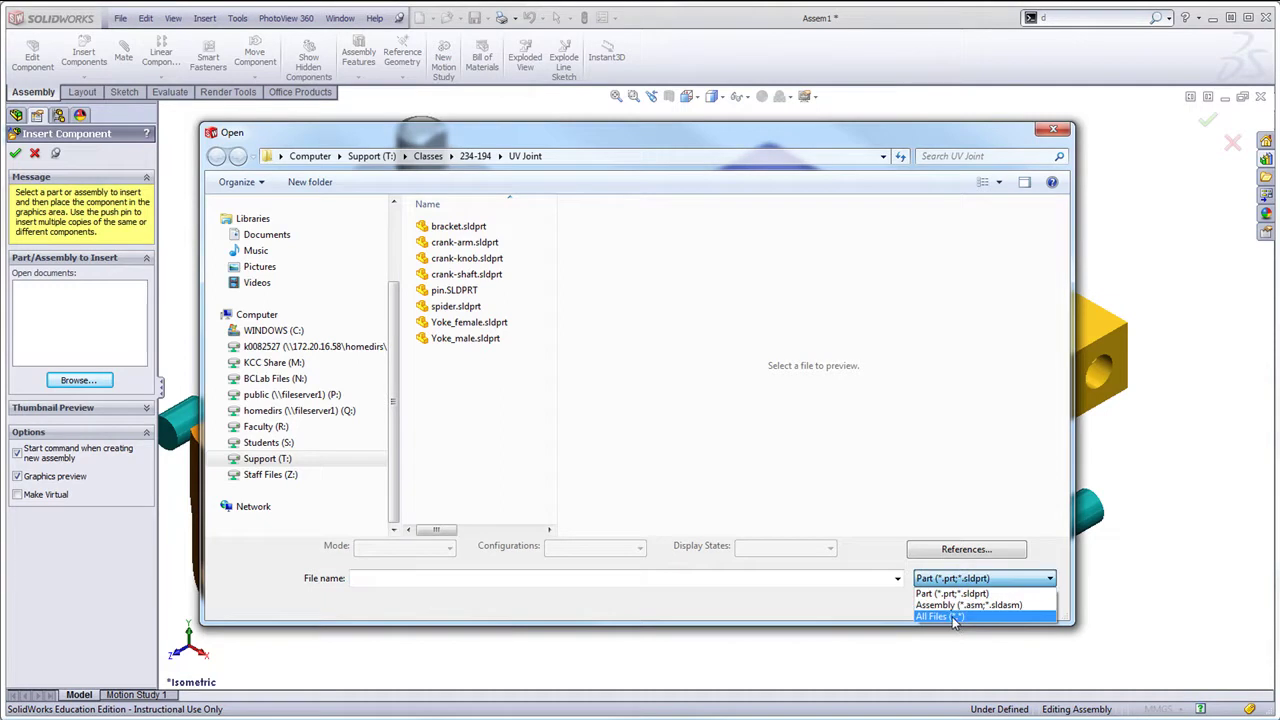
{"action": "left_click", "coordinate": [957, 605]}
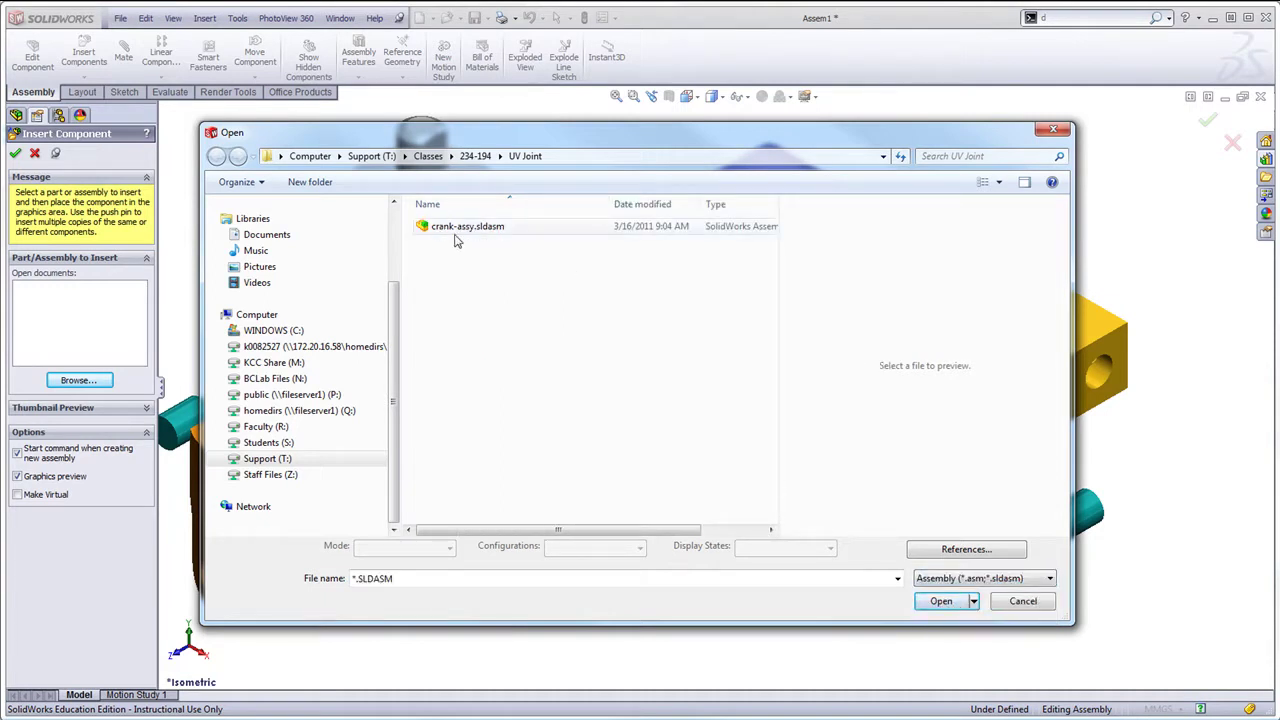
{"action": "double_click", "coordinate": [455, 227]}
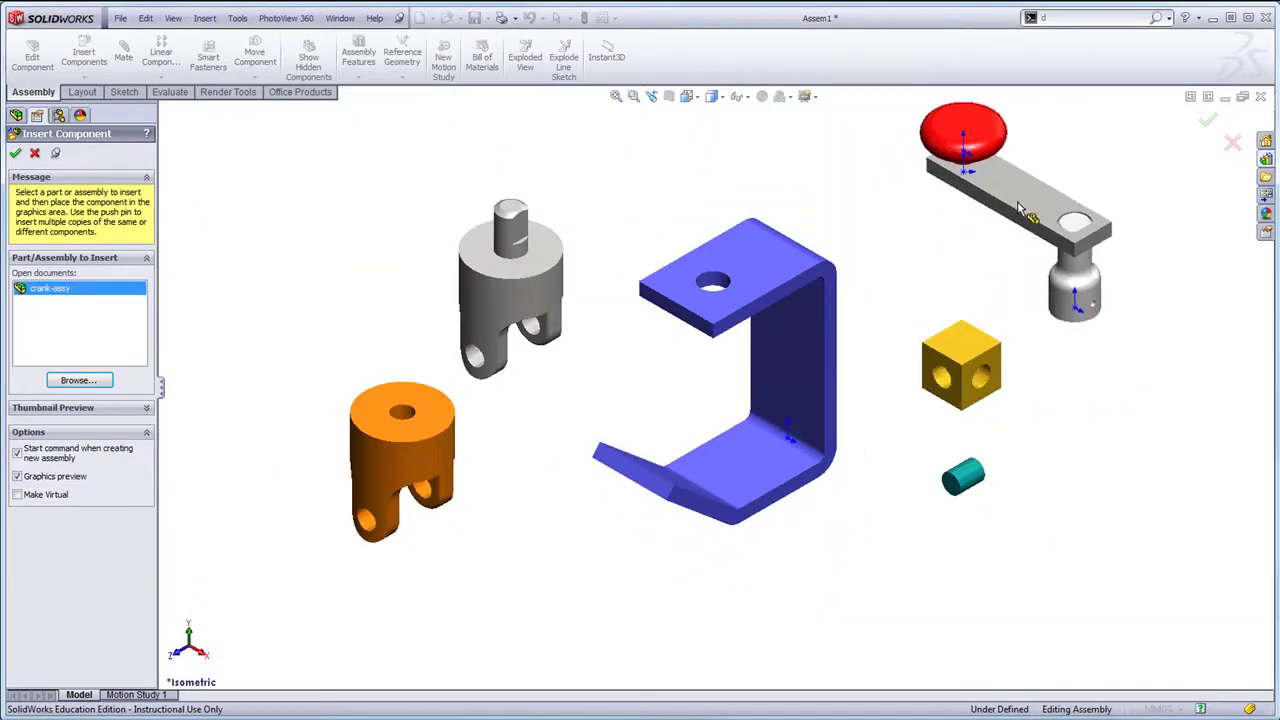
{"action": "left_click", "coordinate": [1006, 254]}
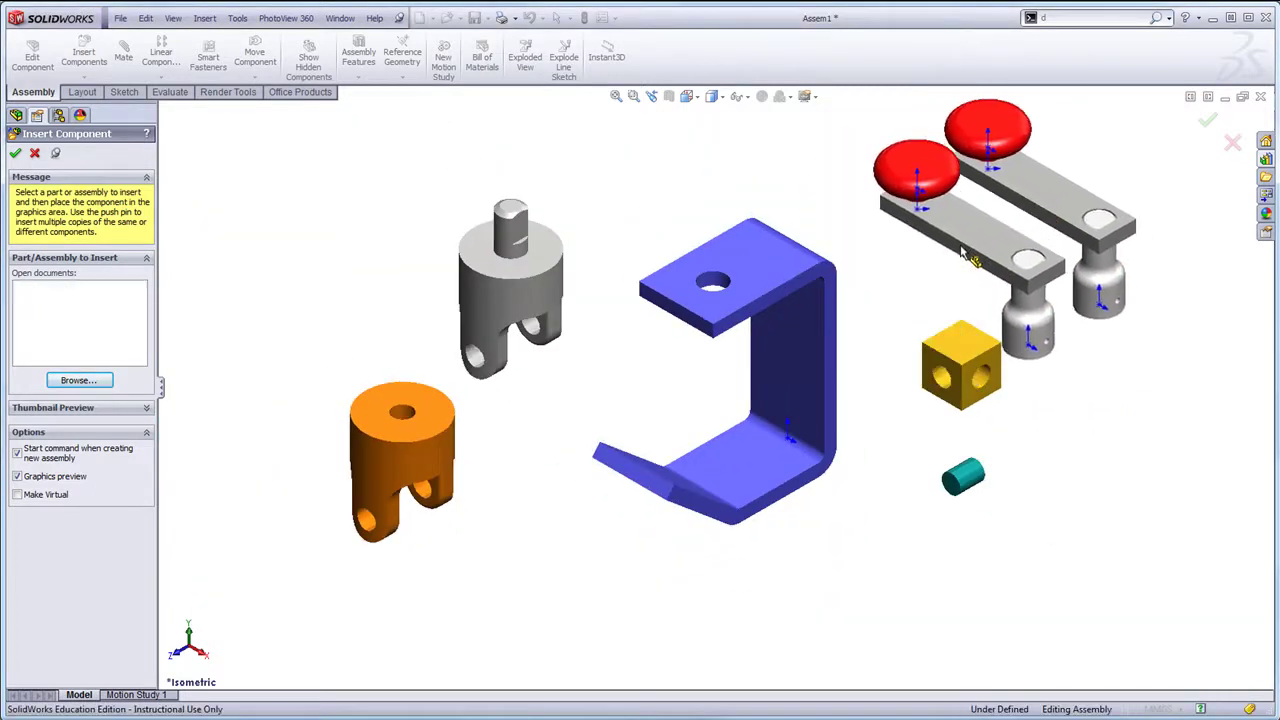
{"action": "key", "text": "Escape"}
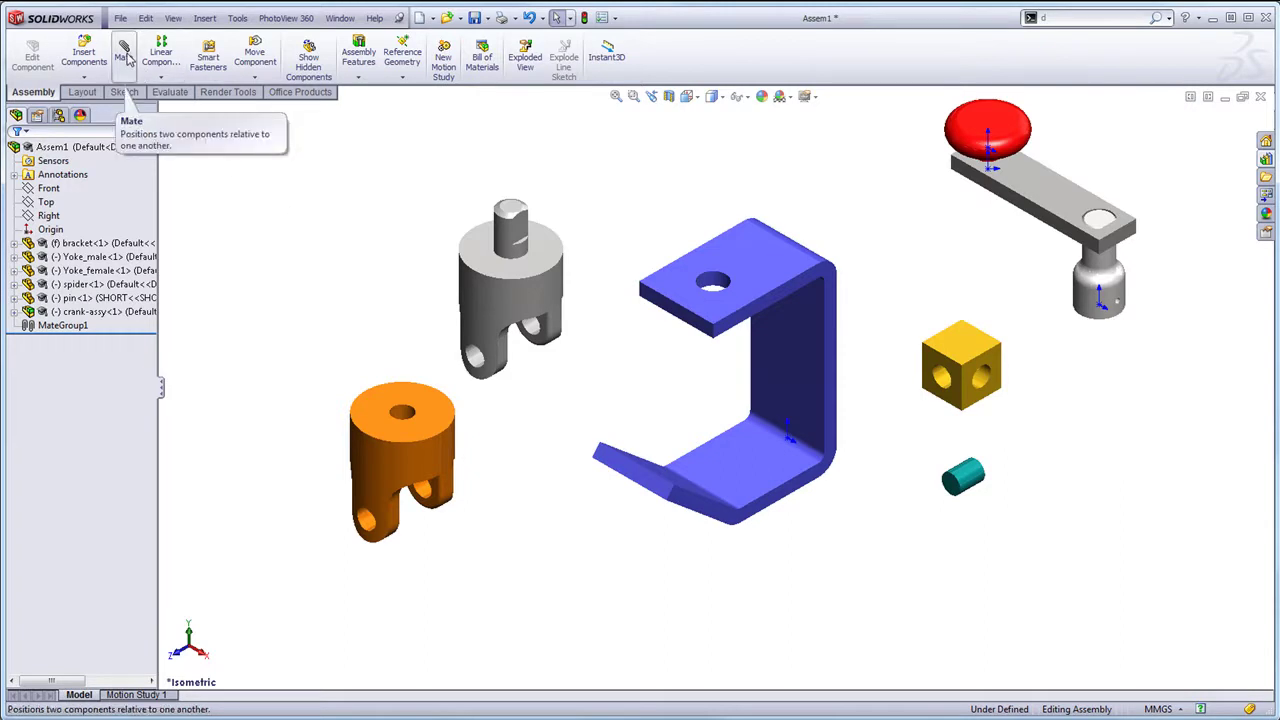
Step: Add a concentric mate between the male yoke's shaft and the hole in the bracket's upper flange
{"action": "left_click", "coordinate": [124, 58]}
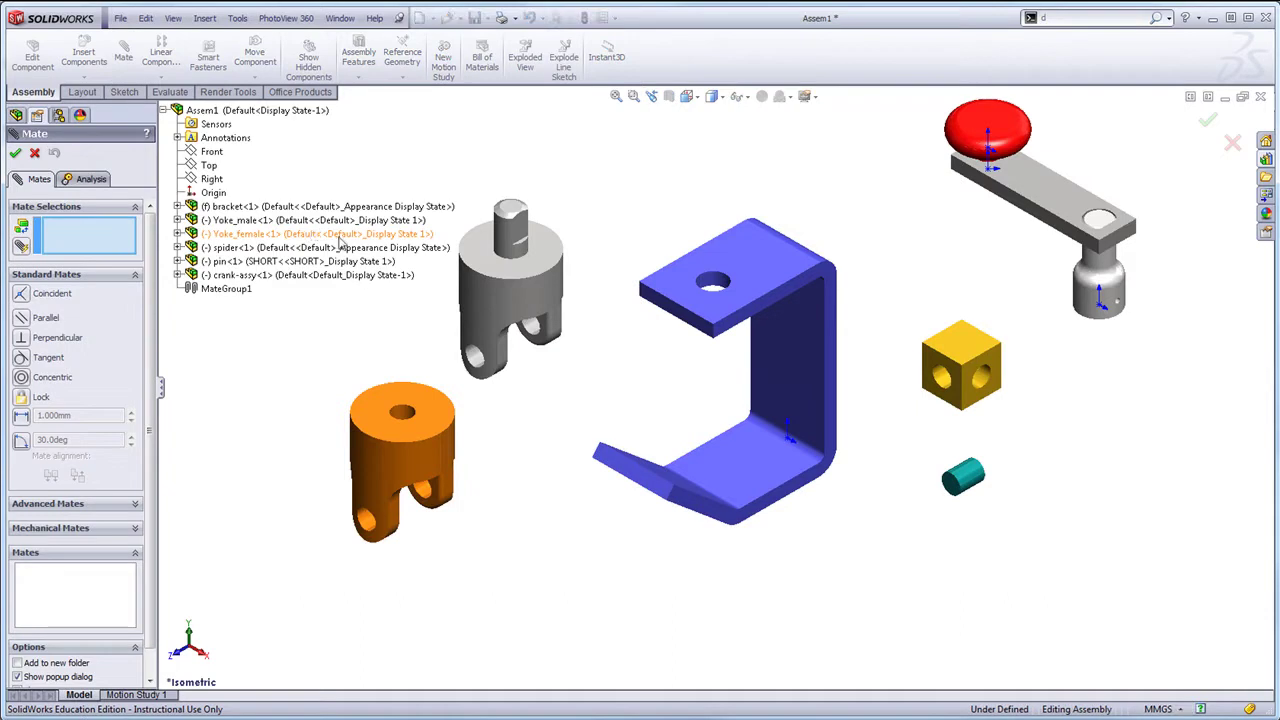
{"action": "left_click", "coordinate": [504, 237]}
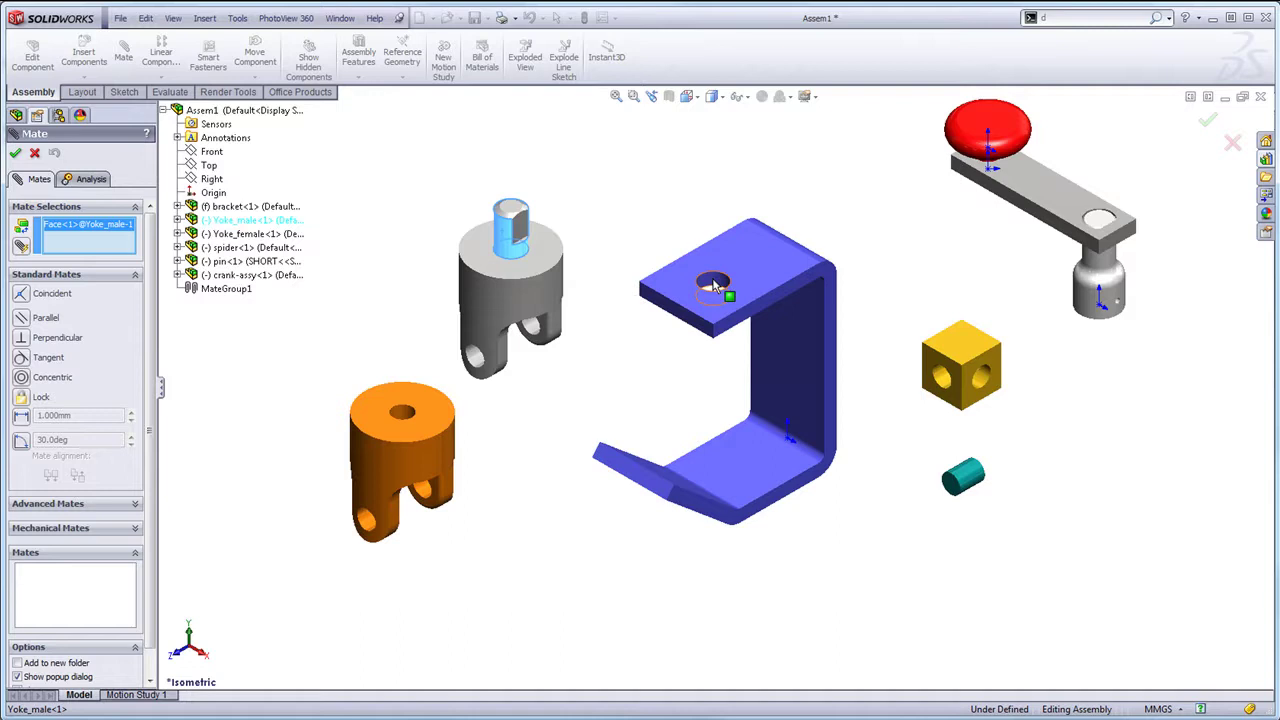
{"action": "left_click", "coordinate": [713, 286]}
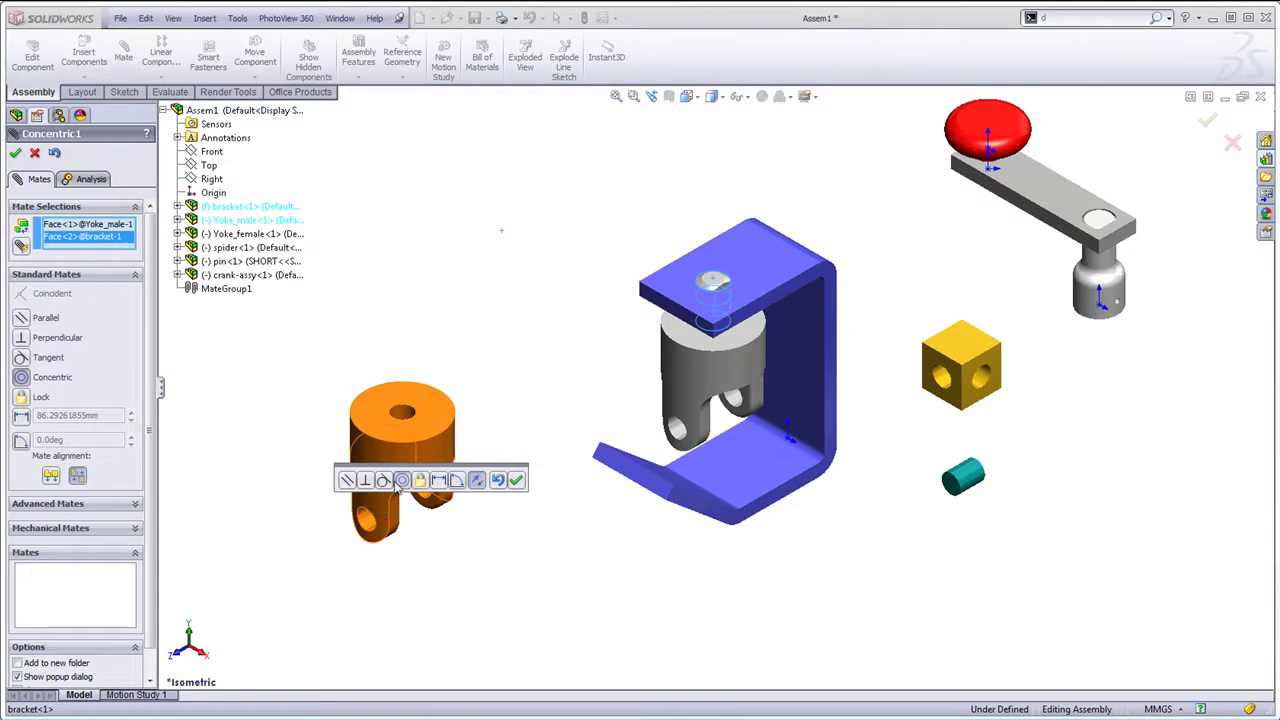
{"action": "left_click", "coordinate": [476, 482]}
{"action": "left_click", "coordinate": [517, 481]}
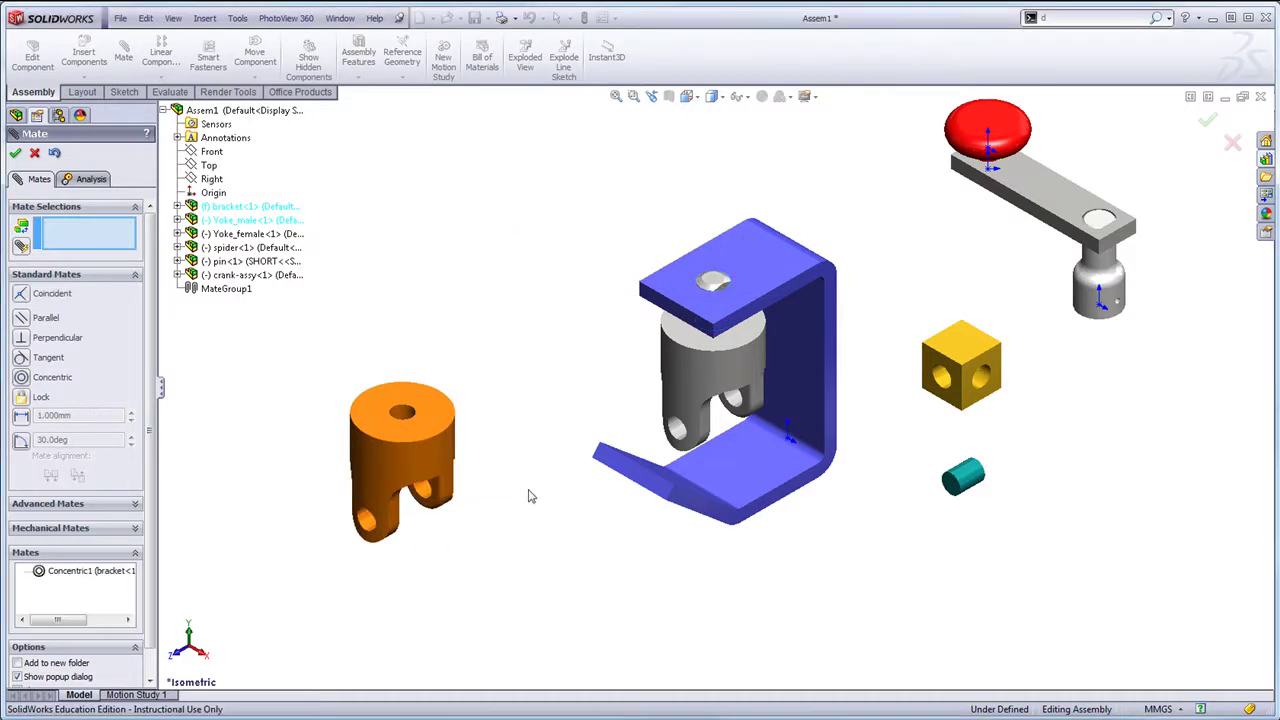
Step: Mate the male yoke's top face coincident with the underside of the bracket's upper flange, and rotate the yoke about its shaft
{"action": "left_click", "coordinate": [700, 330]}
{"action": "middle_click_drag", "start_coordinate": [560, 360], "coordinate": [548, 198]}
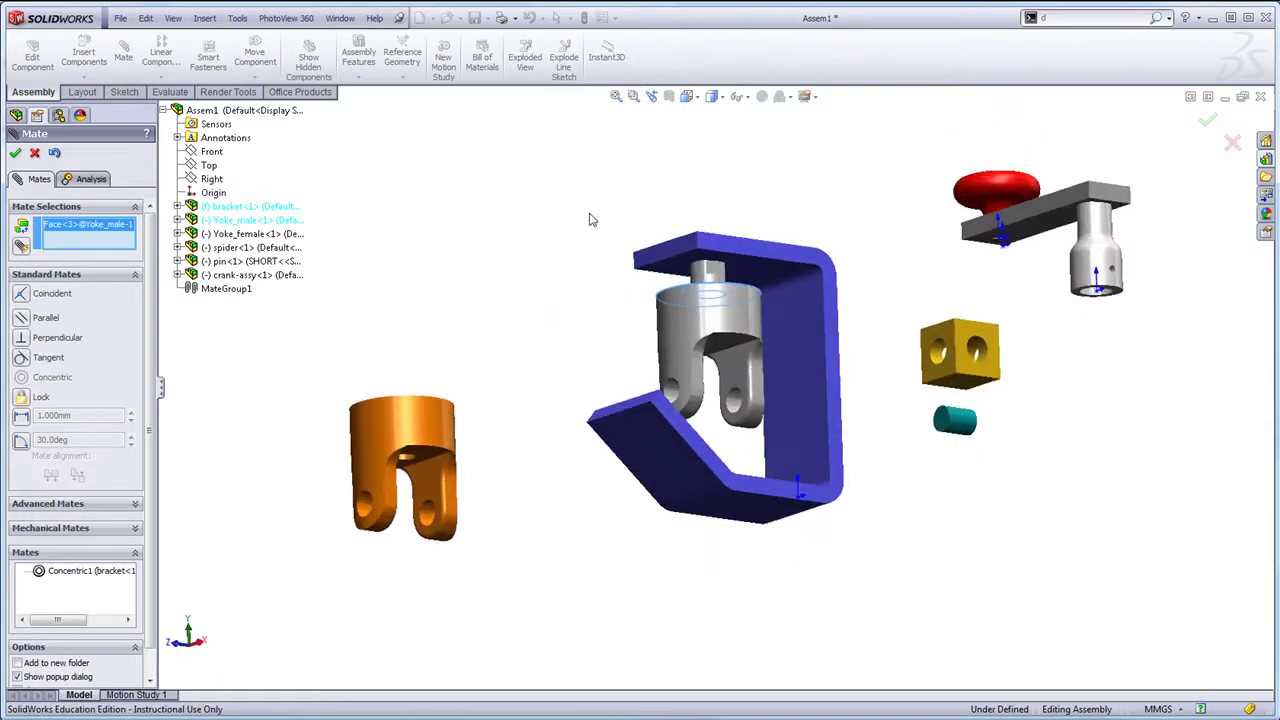
{"action": "left_click", "coordinate": [752, 272]}
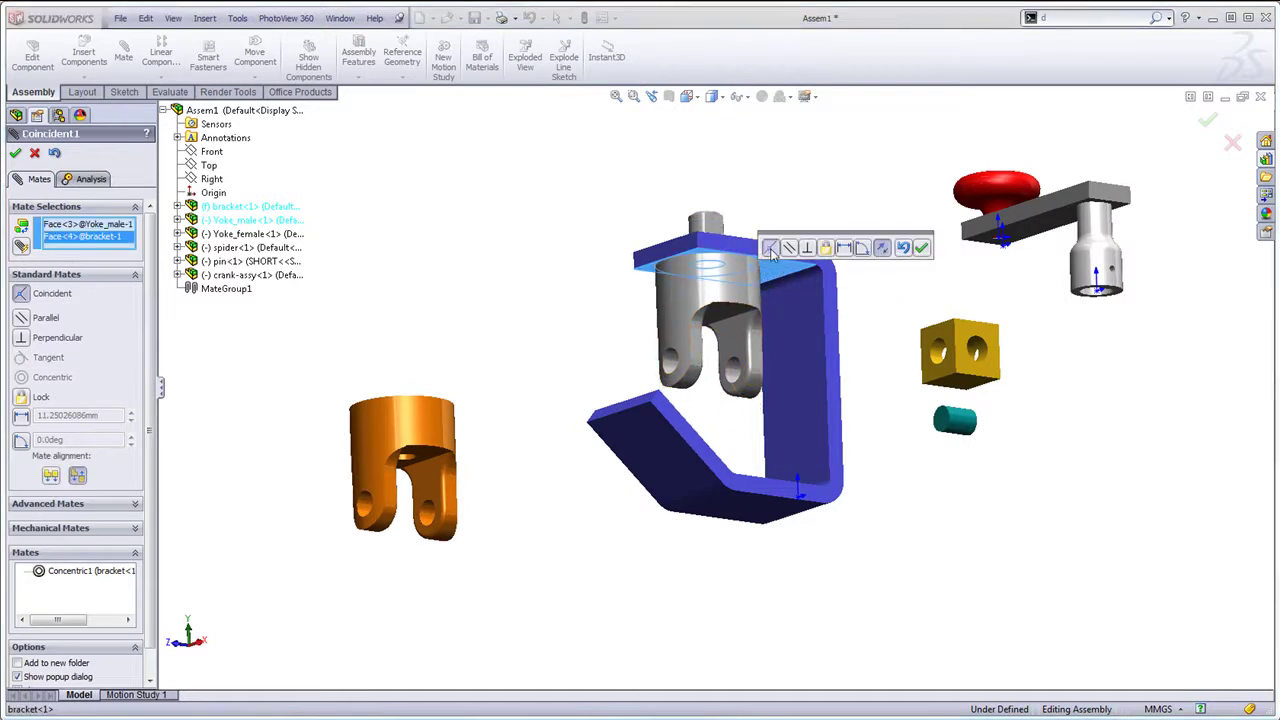
{"action": "left_click", "coordinate": [922, 249]}
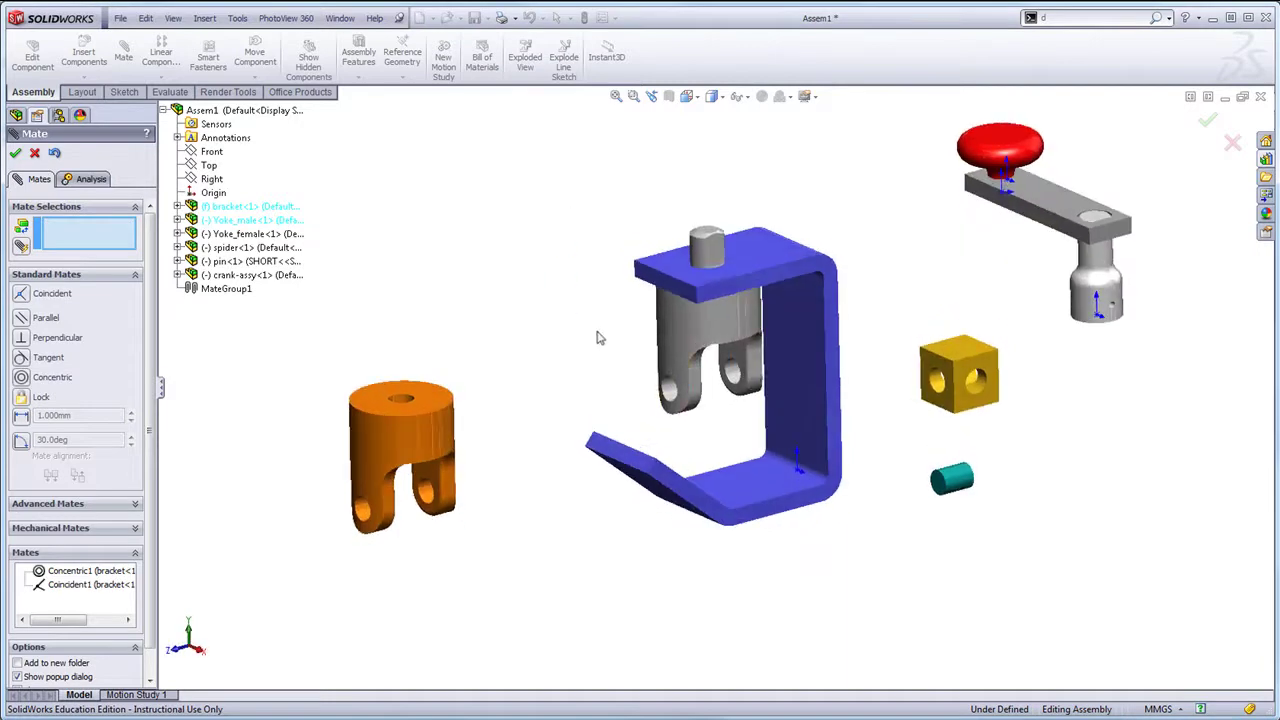
{"action": "left_click_drag", "start_coordinate": [664, 330], "coordinate": [585, 327]}
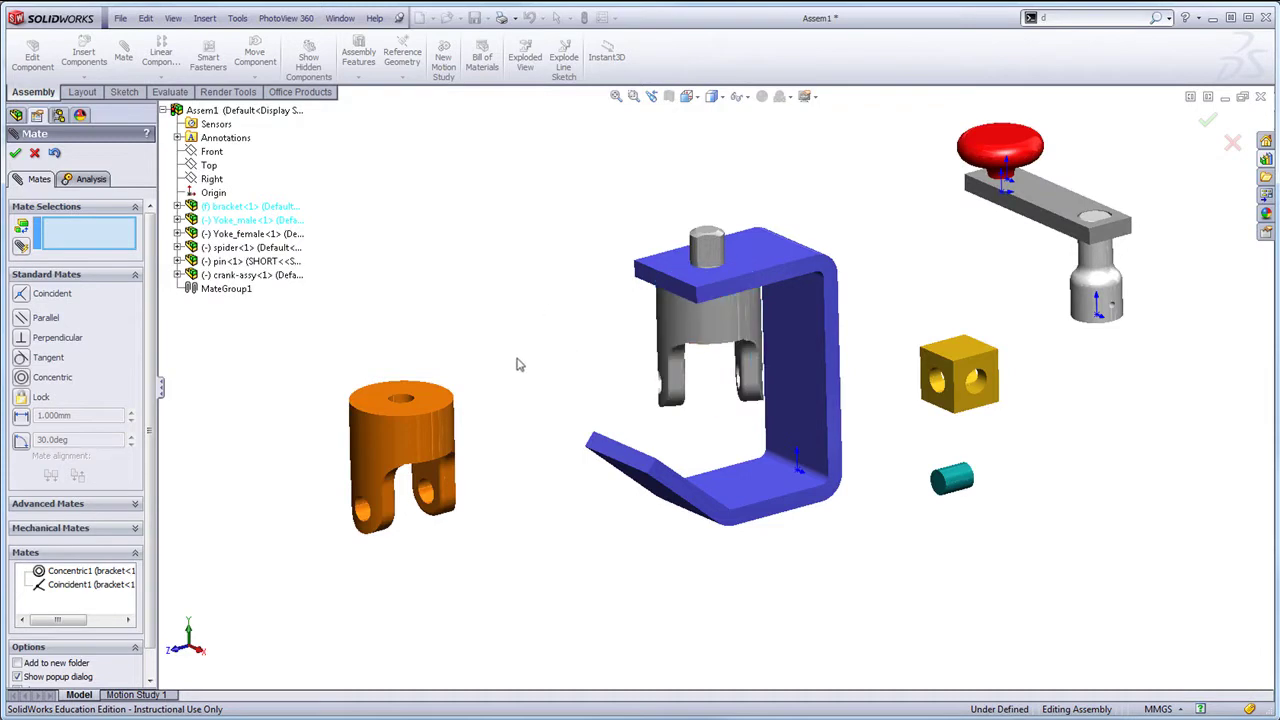
Step: Add a concentric mate between a side hole of the spider and the male yoke's fork hole
{"action": "left_click", "coordinate": [982, 393]}
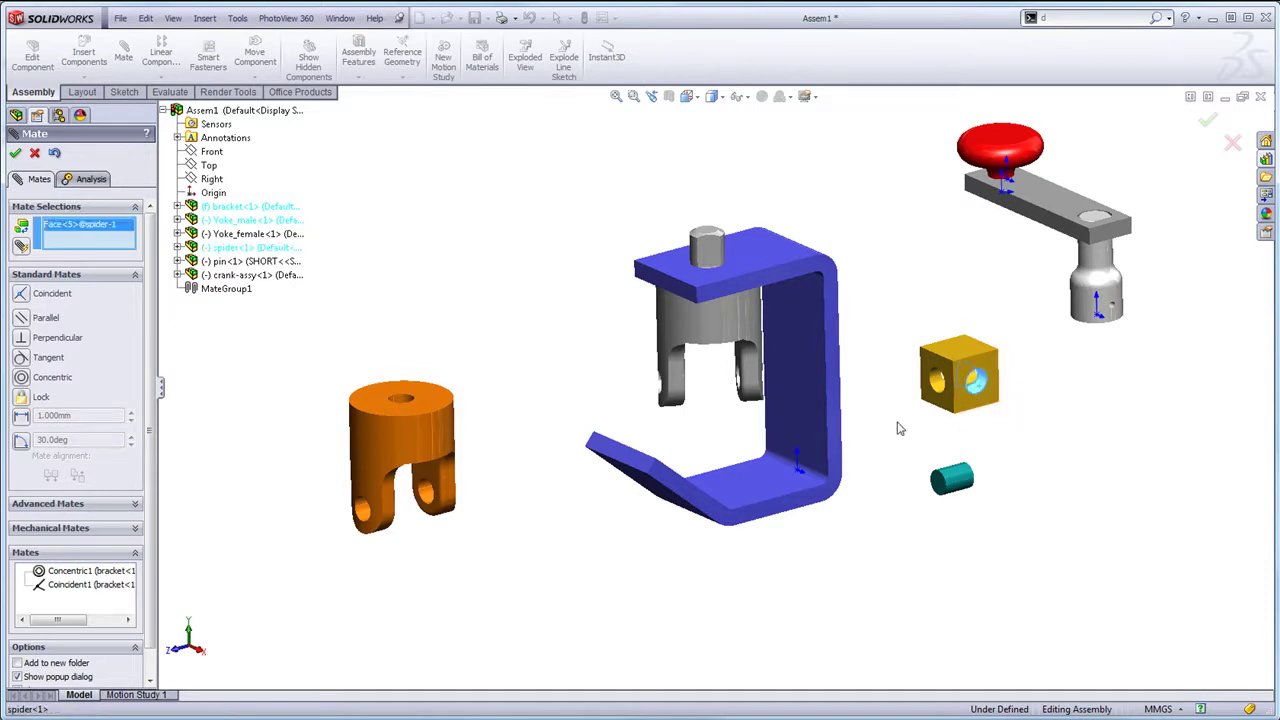
{"action": "middle_click_drag", "start_coordinate": [552, 364], "coordinate": [587, 373]}
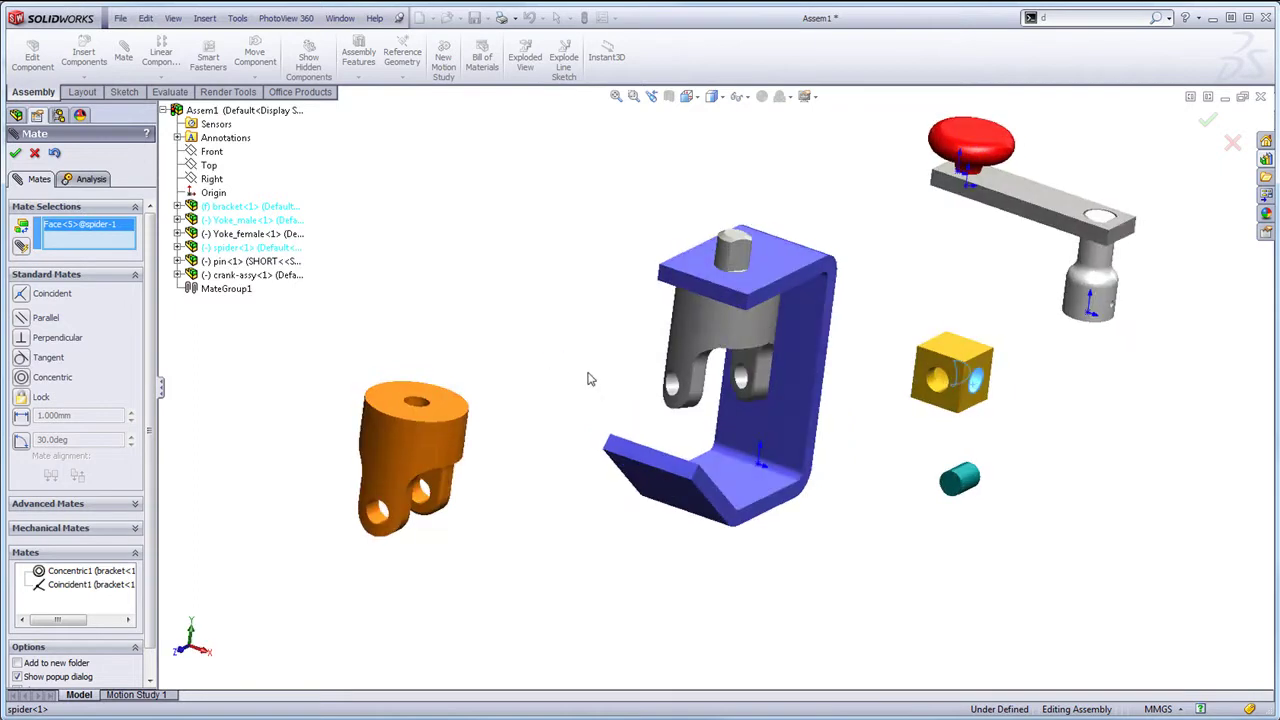
{"action": "left_click", "coordinate": [675, 387]}
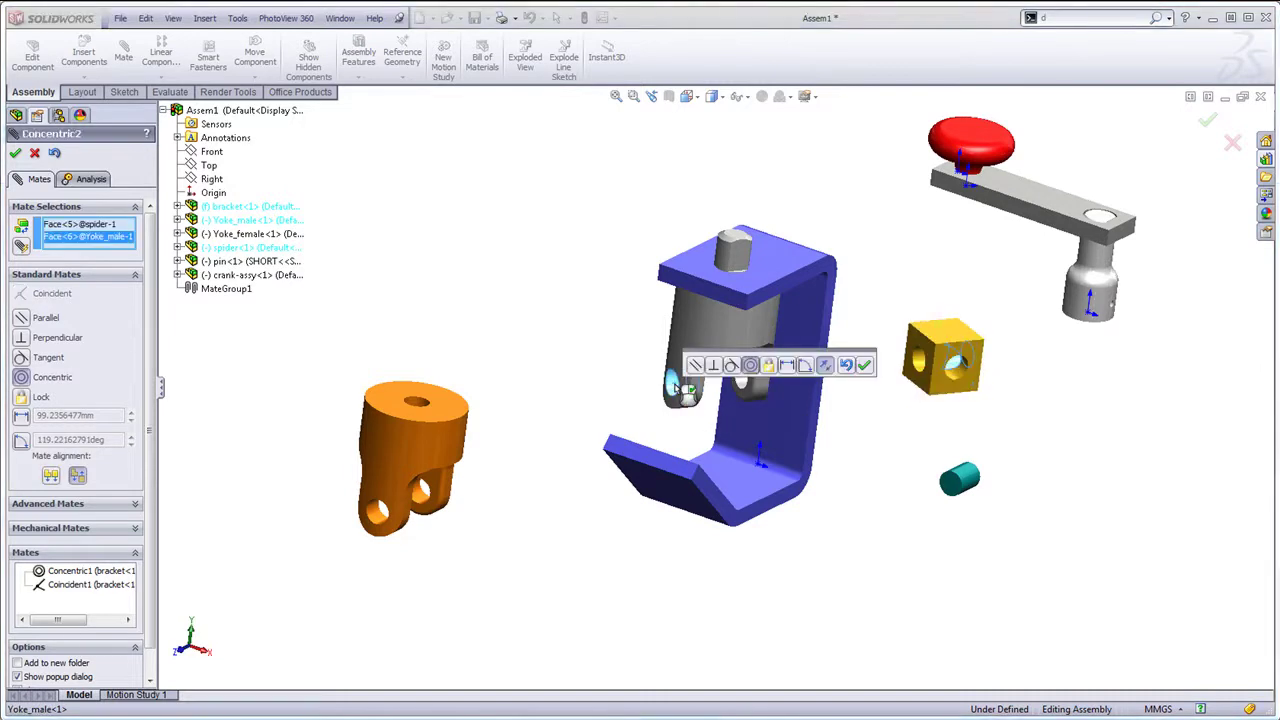
{"action": "left_click", "coordinate": [866, 366]}
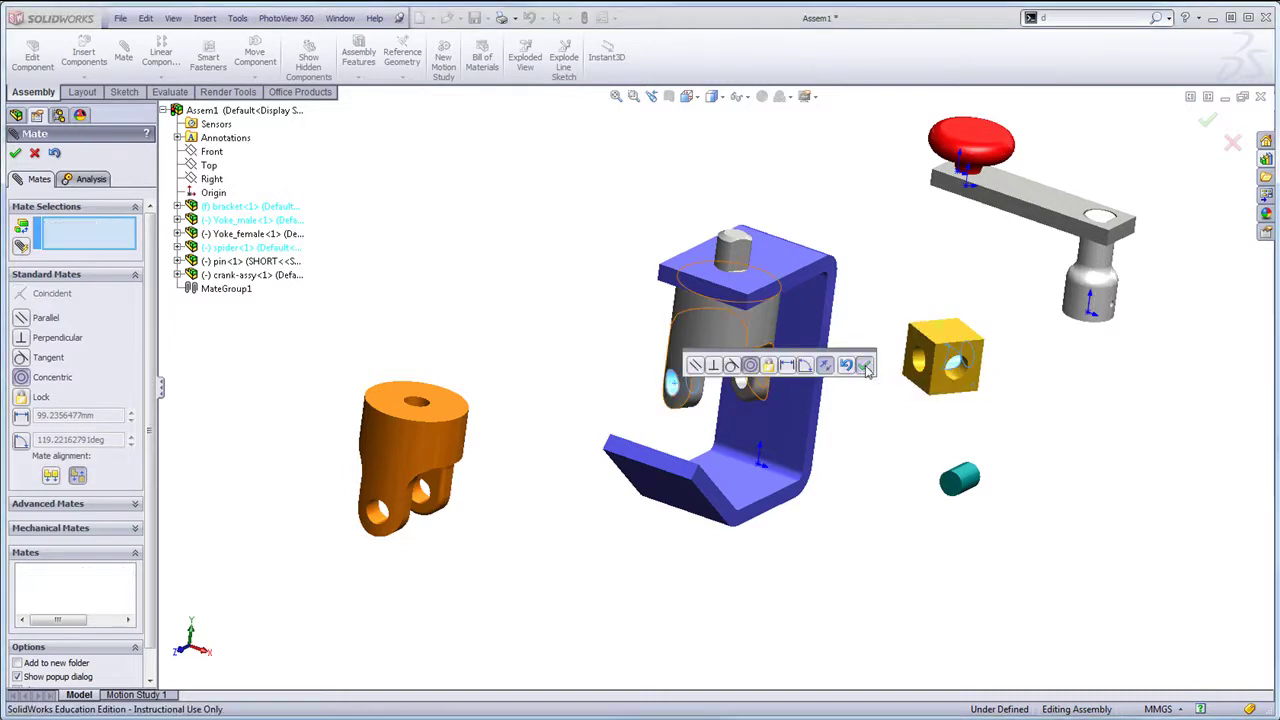
Step: Pull the spider out of the male yoke, mate its side face coincident with the fork's inner face, and swivel the mated parts
{"action": "left_click_drag", "start_coordinate": [942, 366], "coordinate": [557, 342]}
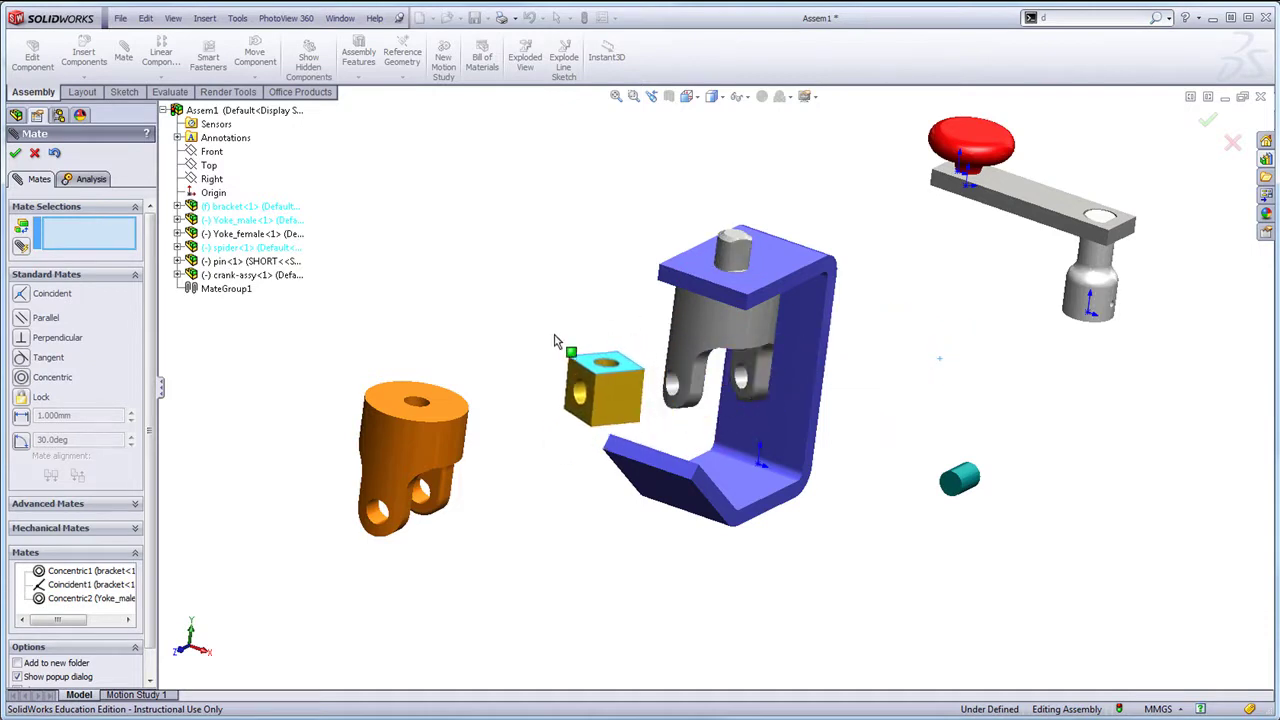
{"action": "middle_click_drag", "start_coordinate": [537, 486], "coordinate": [446, 480]}
{"action": "left_click", "coordinate": [590, 418]}
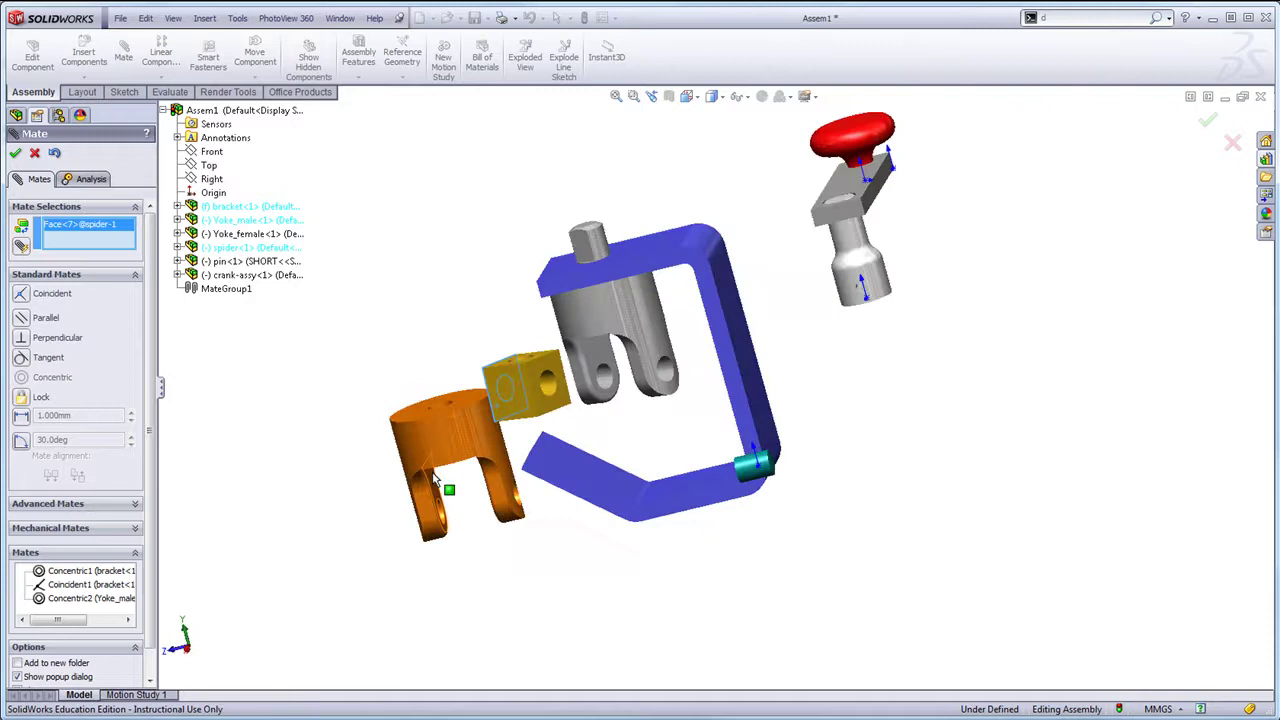
{"action": "left_click", "coordinate": [598, 364]}
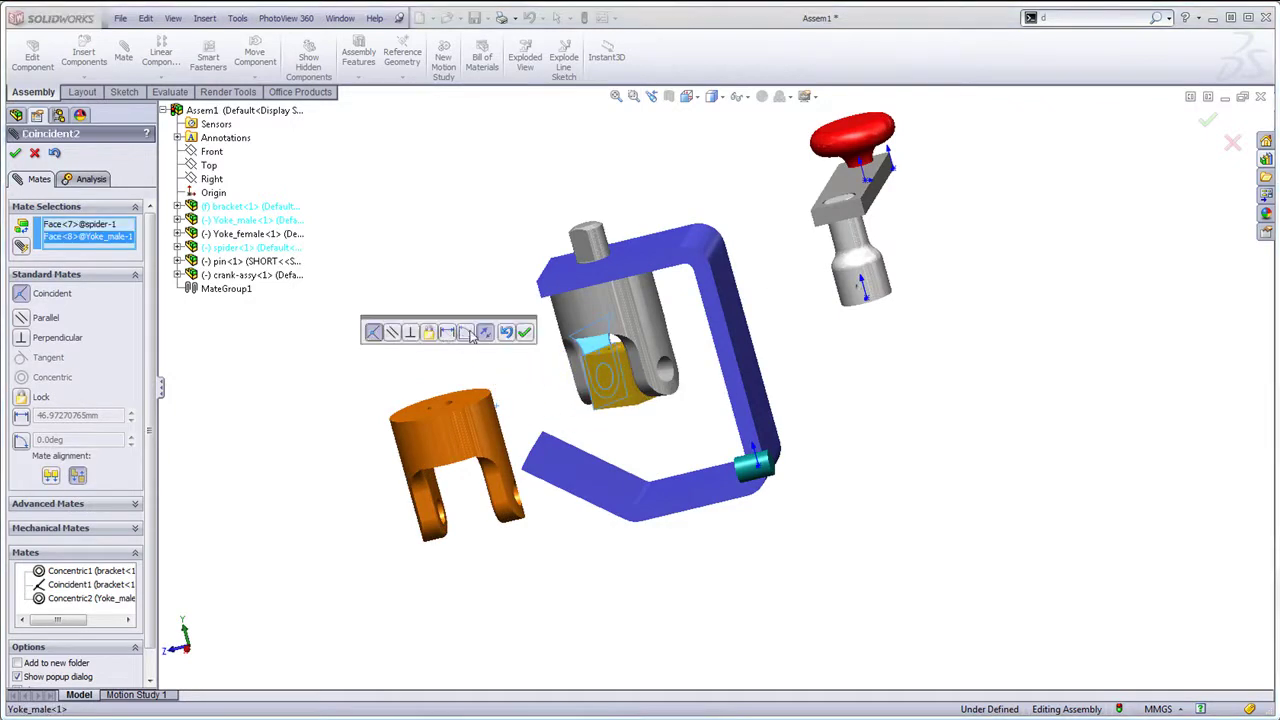
{"action": "left_click", "coordinate": [524, 332]}
{"action": "middle_click_drag", "start_coordinate": [483, 306], "coordinate": [592, 330]}
{"action": "left_click_drag", "start_coordinate": [645, 385], "coordinate": [645, 444]}
{"action": "left_click_drag", "start_coordinate": [622, 343], "coordinate": [588, 312]}
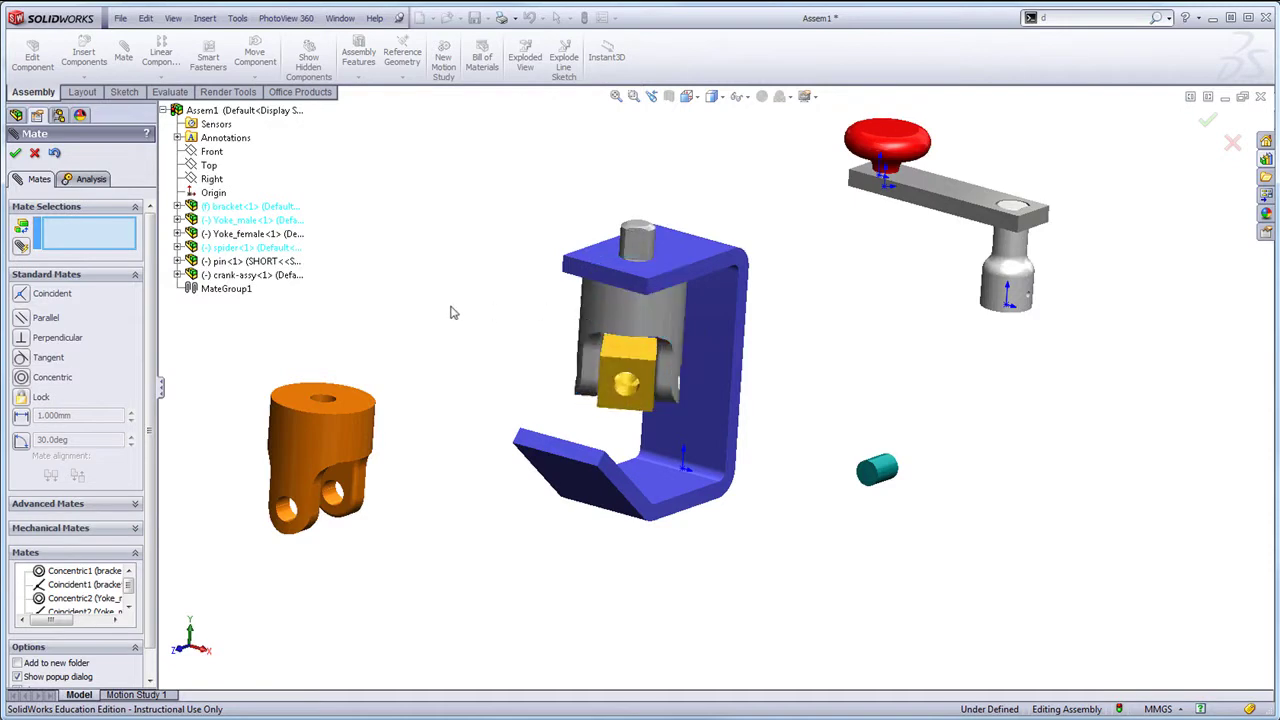
{"action": "left_click_drag", "start_coordinate": [616, 373], "coordinate": [609, 362]}
Step: Move the female yoke nearer the bracket and mate its fork hole concentric with the spider's open hole
{"action": "left_click_drag", "start_coordinate": [340, 452], "coordinate": [409, 449]}
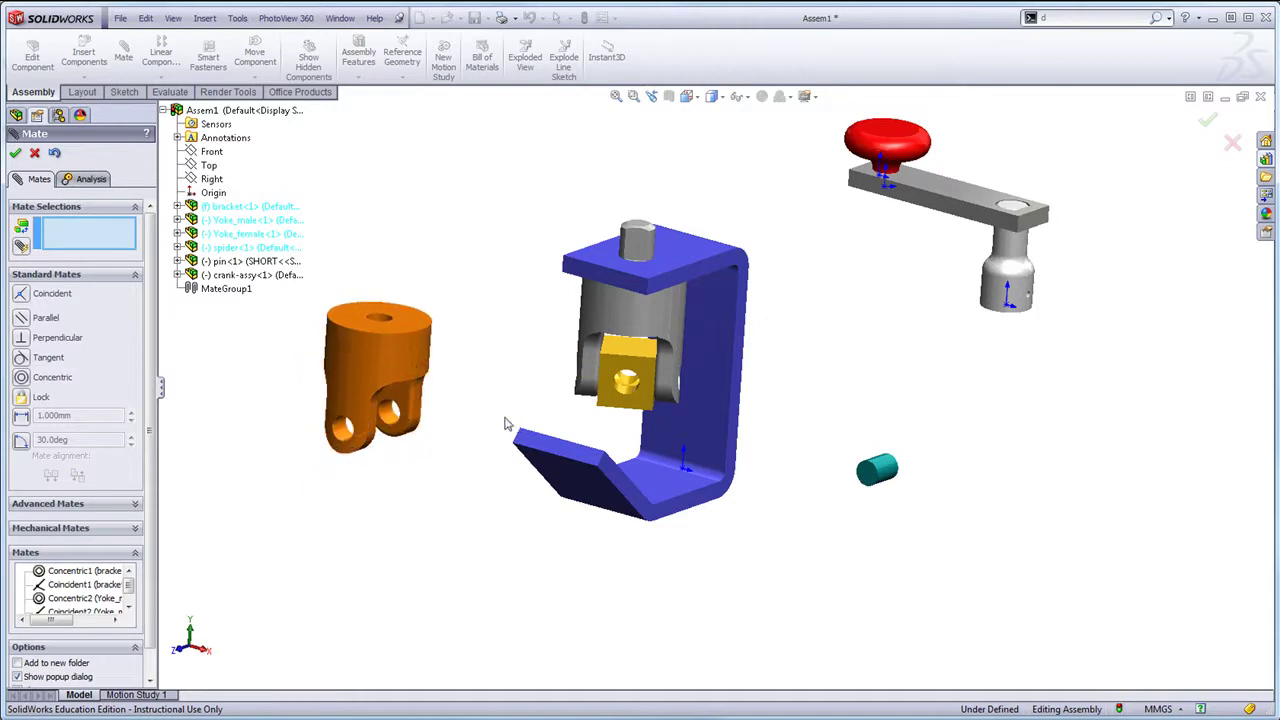
{"action": "left_click", "coordinate": [391, 420]}
{"action": "middle_click_drag", "start_coordinate": [513, 440], "coordinate": [600, 400]}
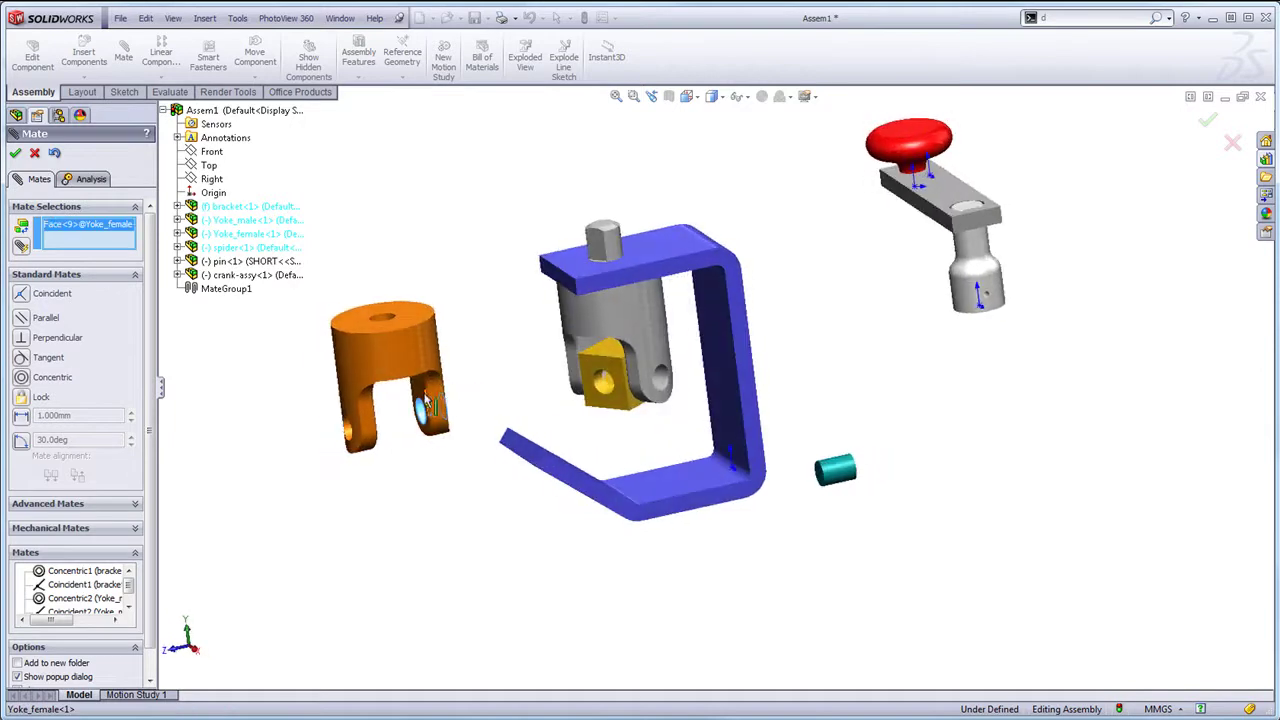
{"action": "left_click", "coordinate": [602, 392]}
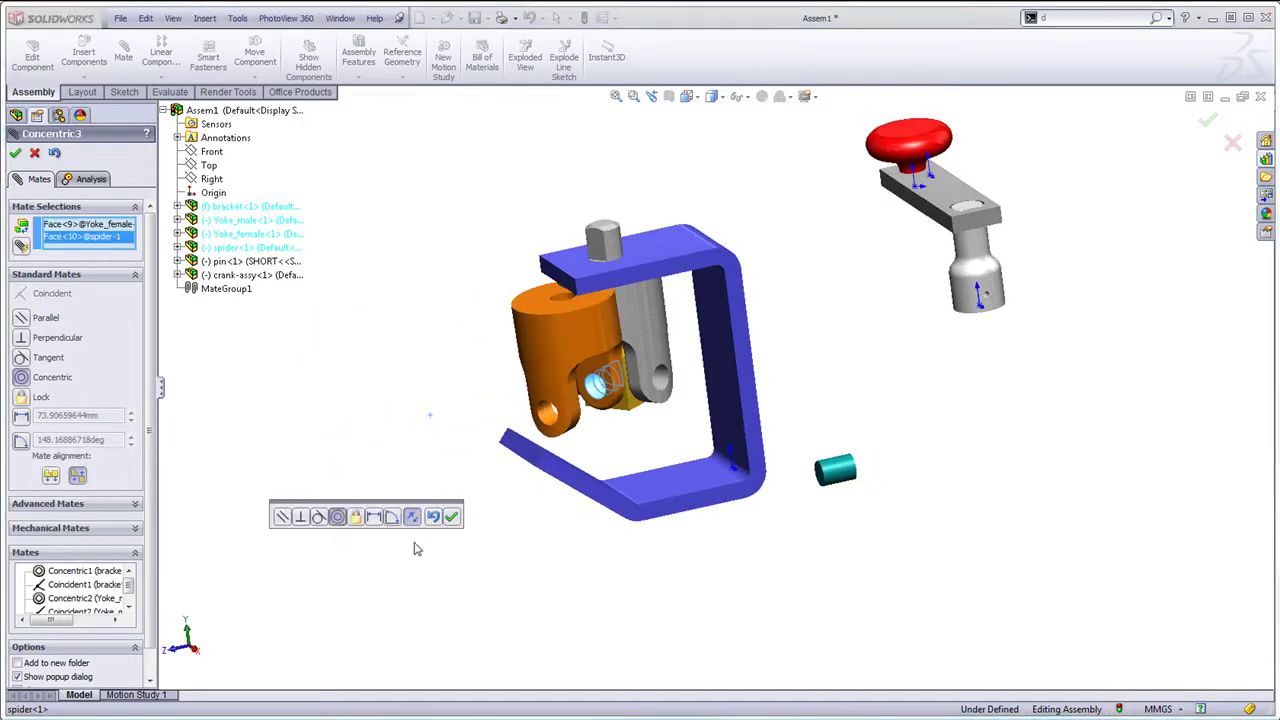
{"action": "left_click", "coordinate": [452, 521]}
Step: Pull the female yoke away from the spider and mate its fork's inner face coincident with the spider's side face
{"action": "left_click_drag", "start_coordinate": [565, 355], "coordinate": [424, 430]}
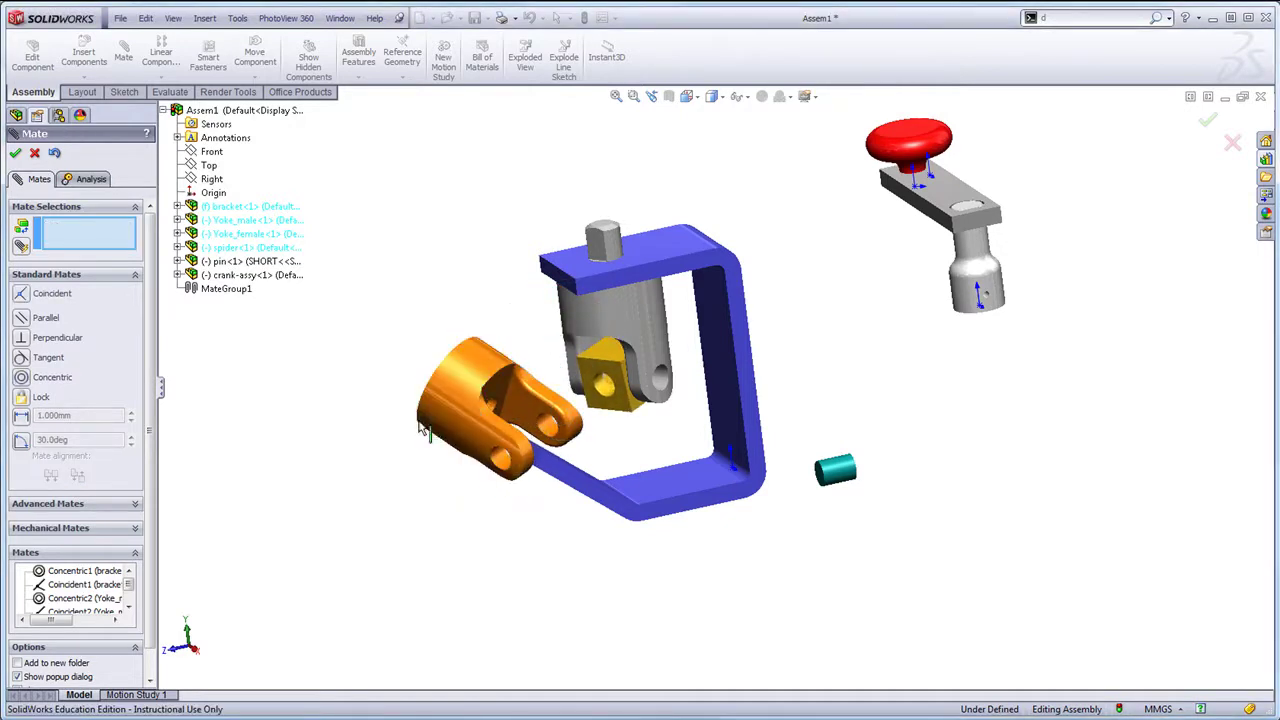
{"action": "left_click", "coordinate": [541, 426]}
{"action": "middle_click_drag", "start_coordinate": [381, 411], "coordinate": [584, 529]}
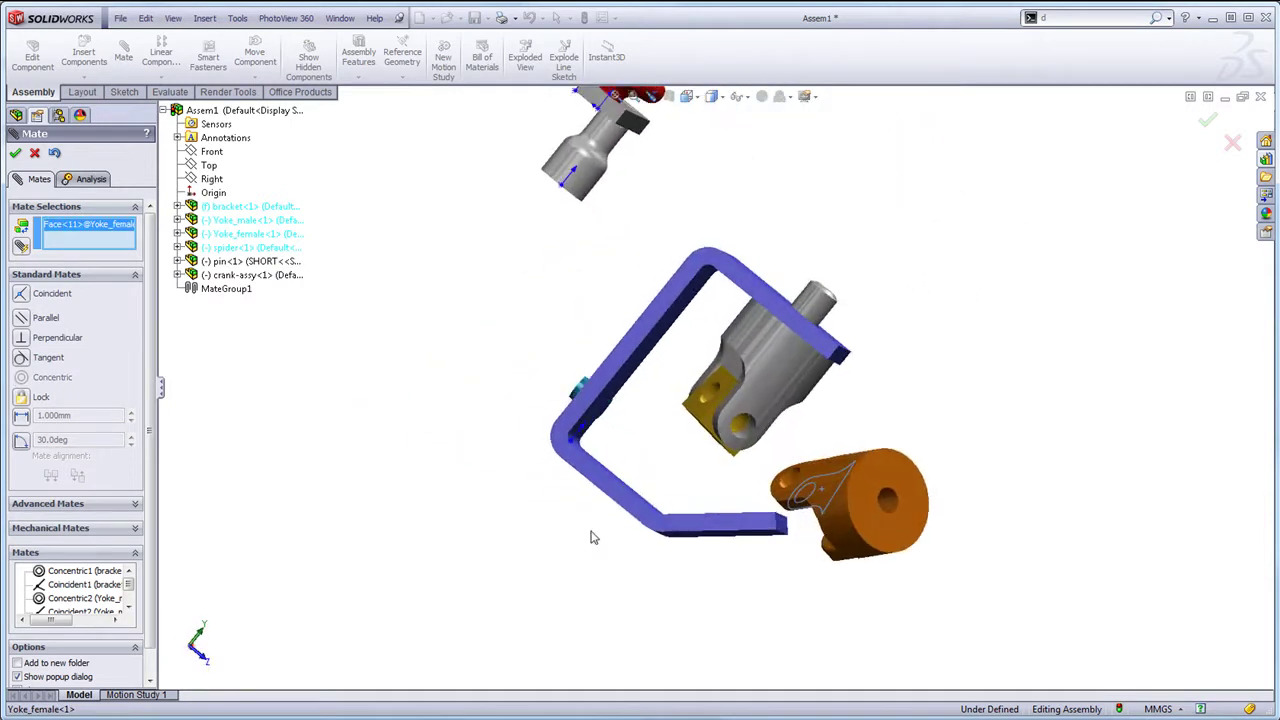
{"action": "left_click", "coordinate": [700, 418]}
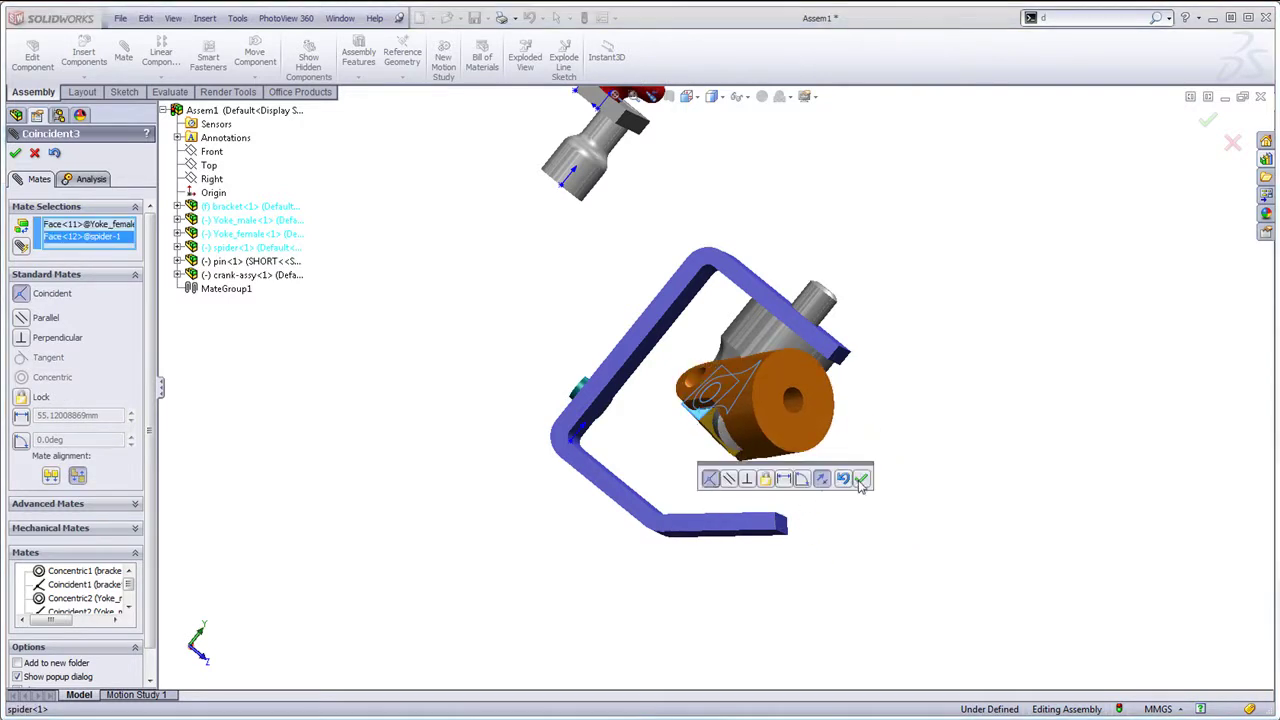
{"action": "left_click", "coordinate": [862, 479]}
Step: Swing the female yoke down so its flat end rests near the bracket's angled lower flange
{"action": "middle_click_drag", "start_coordinate": [857, 457], "coordinate": [723, 451]}
{"action": "left_click_drag", "start_coordinate": [905, 495], "coordinate": [908, 470]}
{"action": "left_click_drag", "start_coordinate": [885, 374], "coordinate": [766, 510]}
{"action": "middle_click_drag", "start_coordinate": [766, 510], "coordinate": [675, 532]}
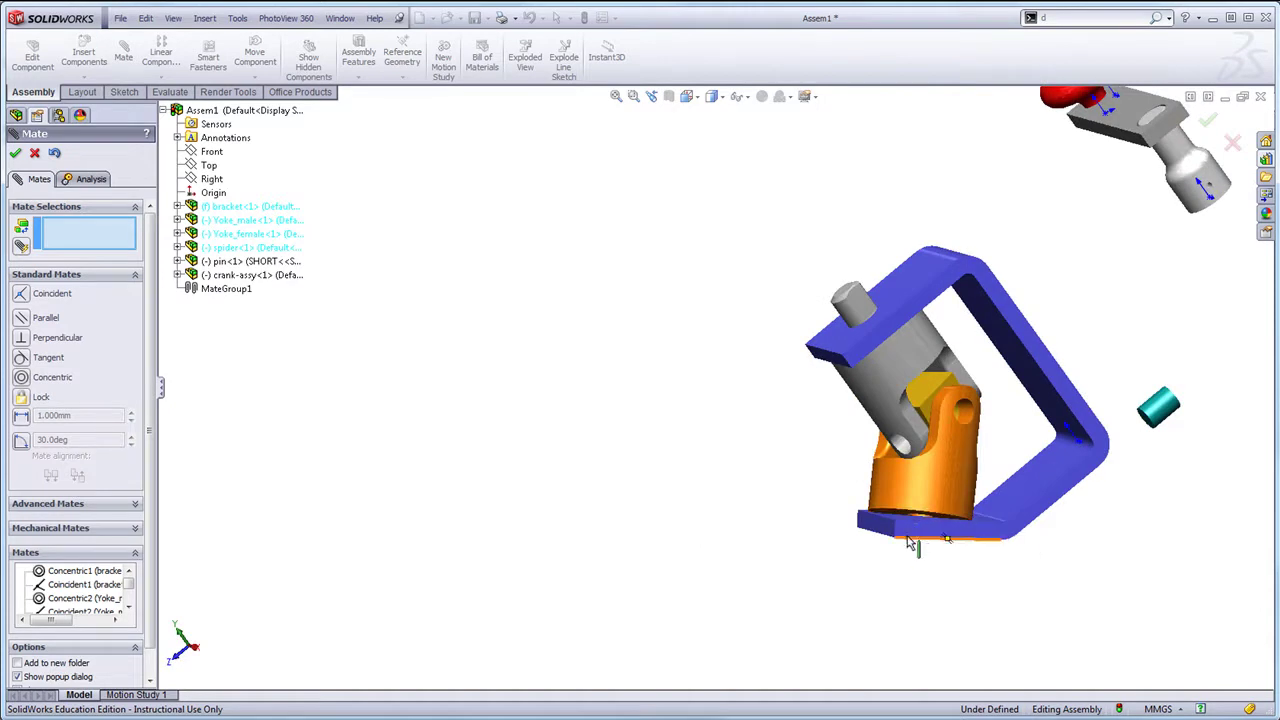
Step: Add a parallel mate between the female yoke's flat end face and the top face of the bracket's angled flange
{"action": "scroll", "coordinate": [887, 521], "scroll_direction": "down", "scroll_amount": 5}
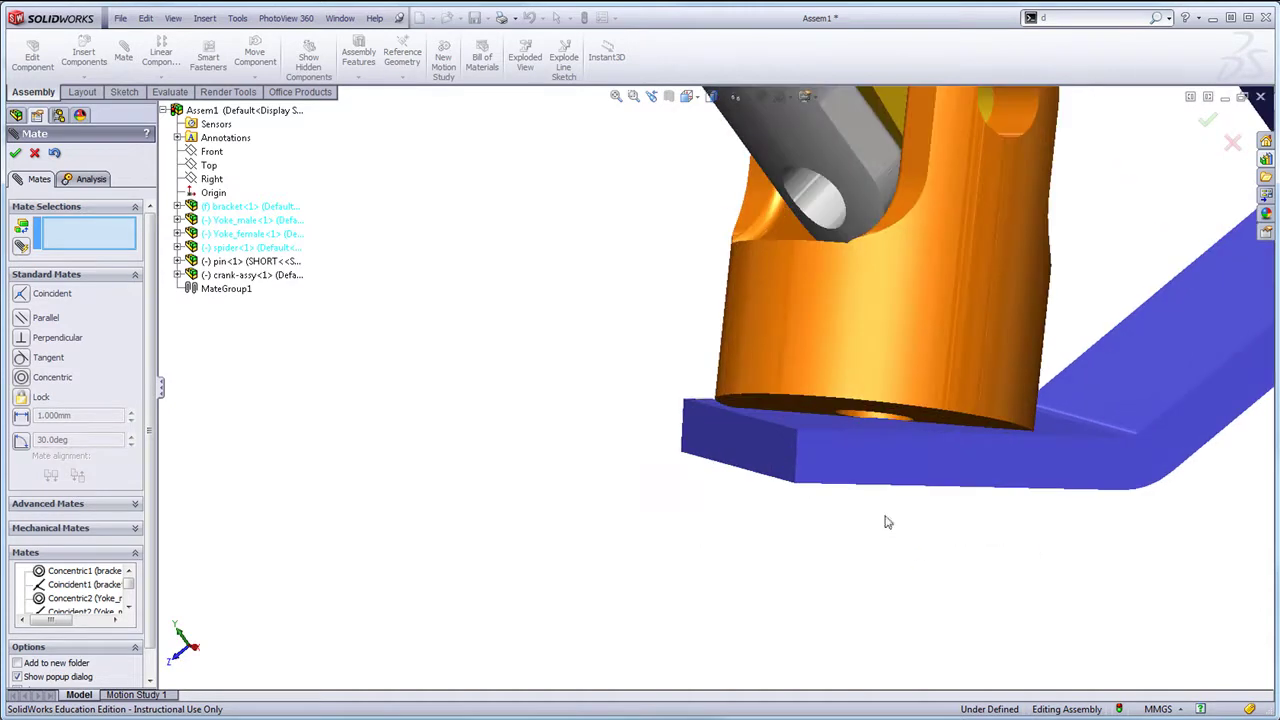
{"action": "left_click", "coordinate": [781, 398]}
{"action": "middle_click_drag", "start_coordinate": [620, 434], "coordinate": [602, 472]}
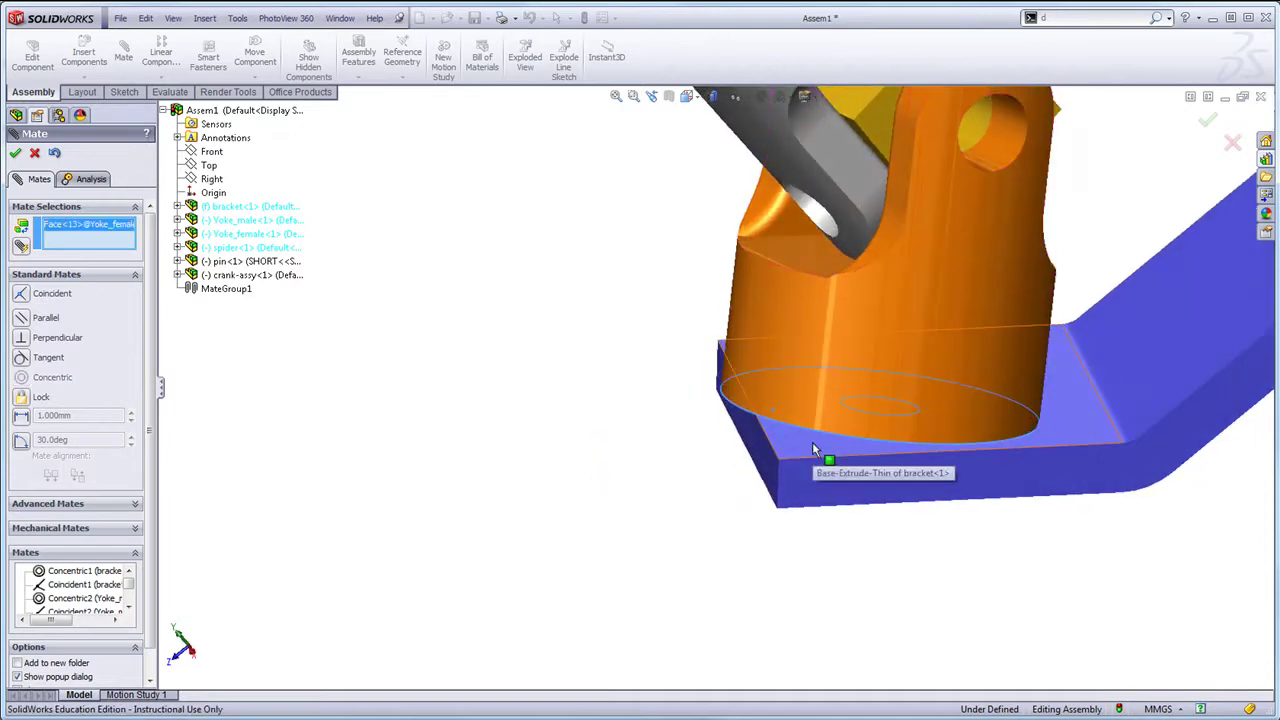
{"action": "left_click", "coordinate": [812, 444]}
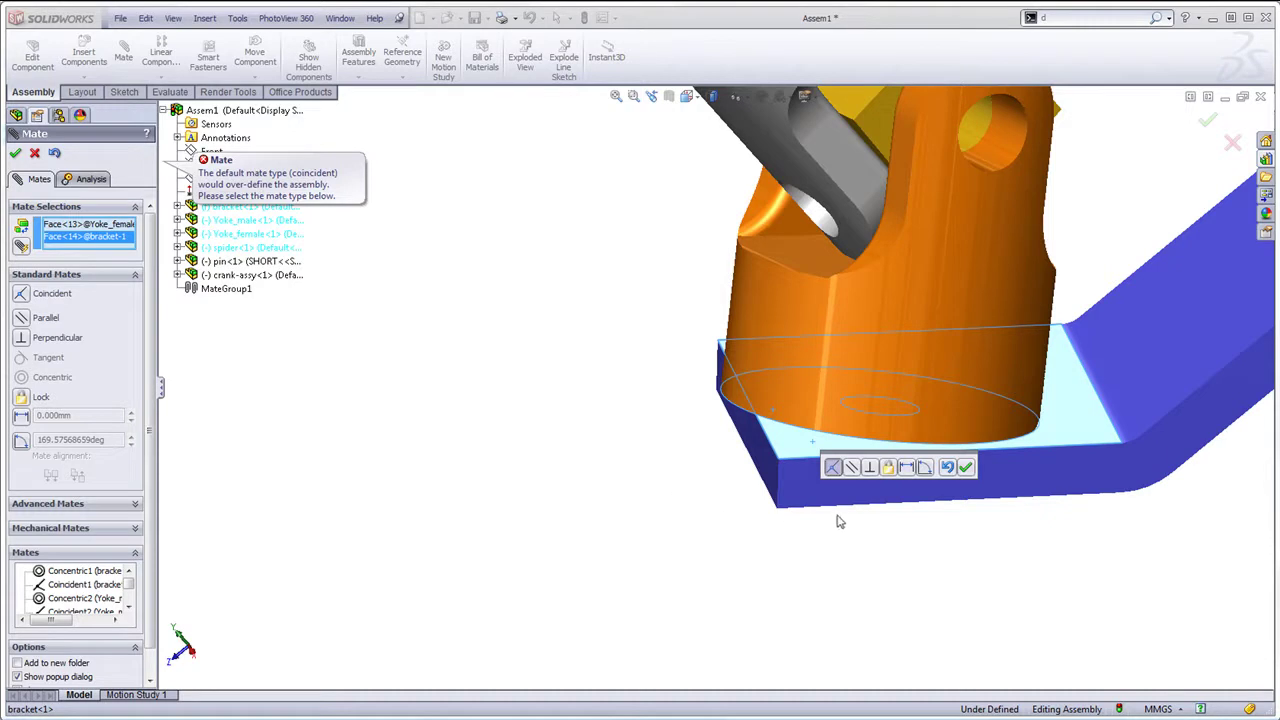
{"action": "left_click", "coordinate": [851, 467]}
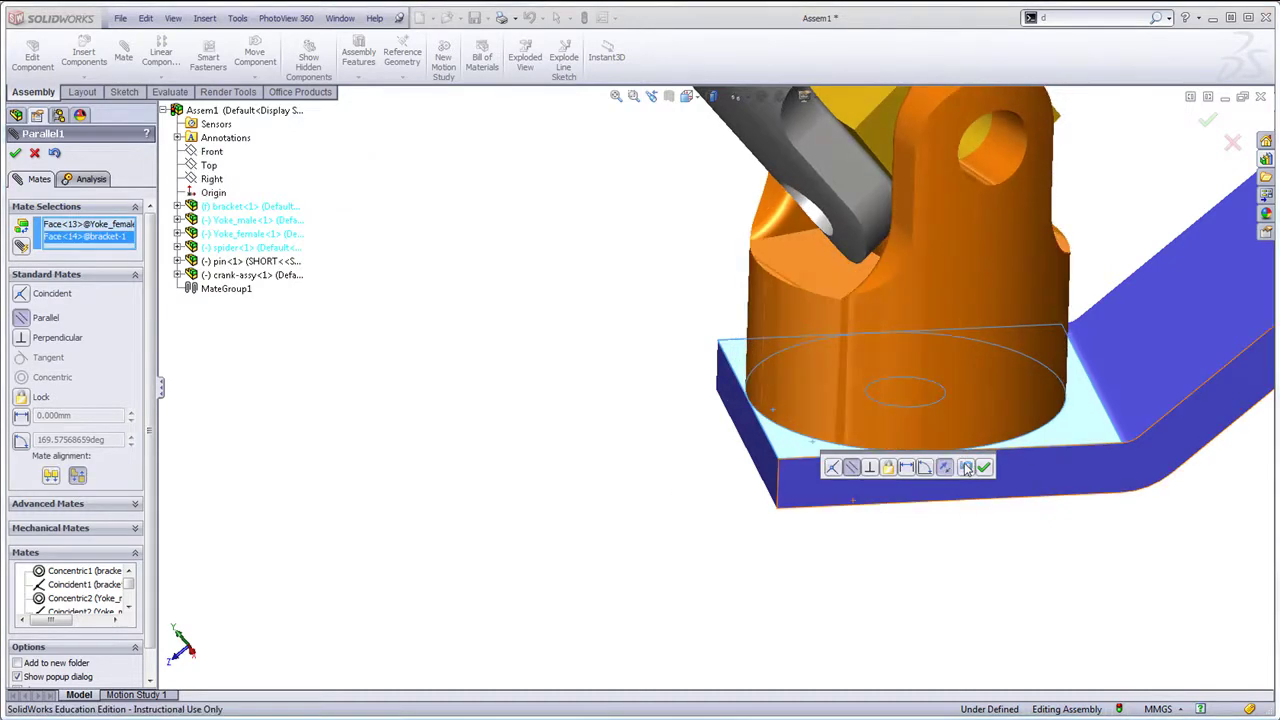
{"action": "left_click", "coordinate": [984, 468]}
{"action": "key", "text": "f"}
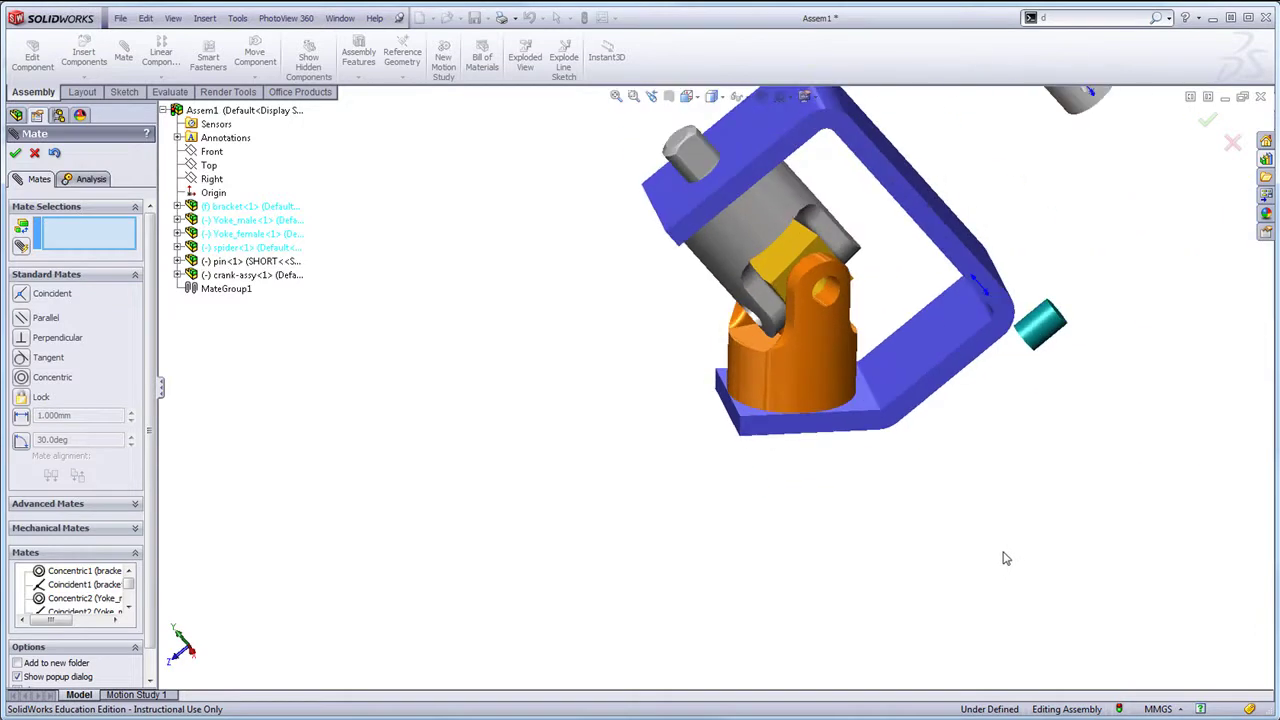
Step: Move the short pin lower in the empty space behind the bracket and end the Mate command
{"action": "middle_click_drag", "start_coordinate": [846, 430], "coordinate": [820, 302]}
{"action": "scroll", "coordinate": [820, 302], "scroll_direction": "up", "scroll_amount": 3}
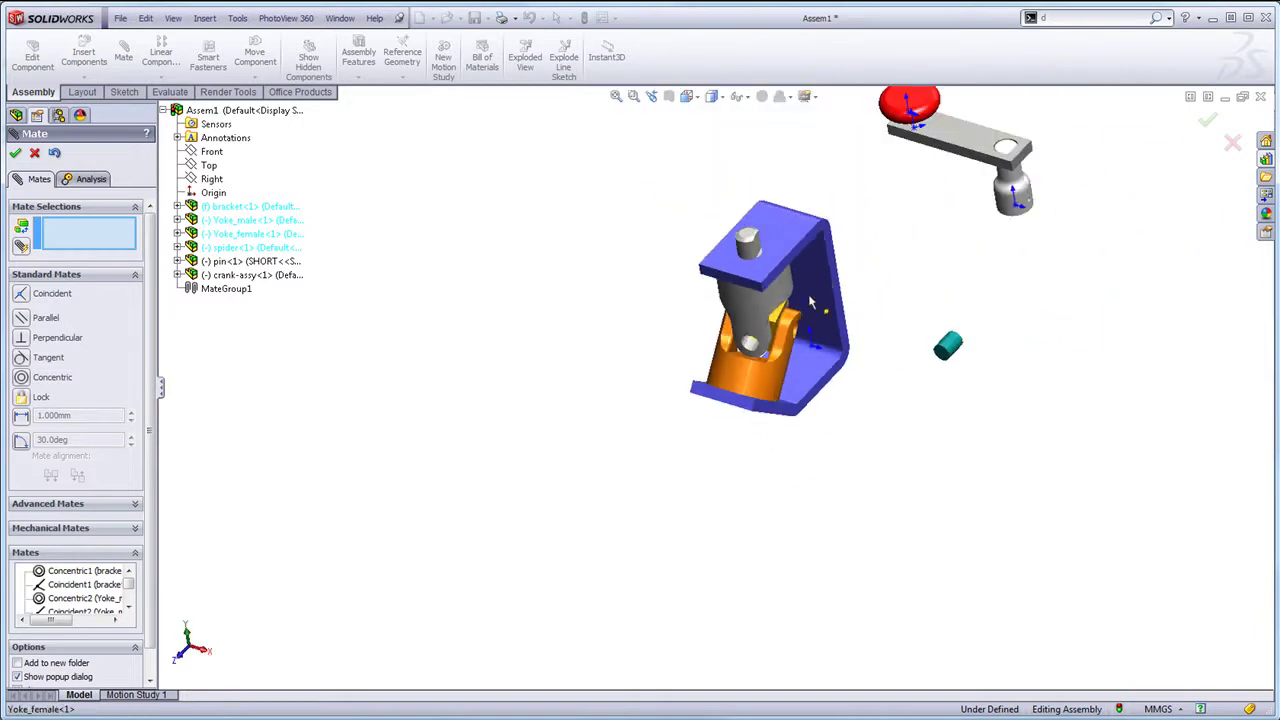
{"action": "scroll", "coordinate": [740, 364], "scroll_direction": "down", "scroll_amount": 5}
{"action": "middle_click_drag", "start_coordinate": [709, 359], "coordinate": [981, 352]}
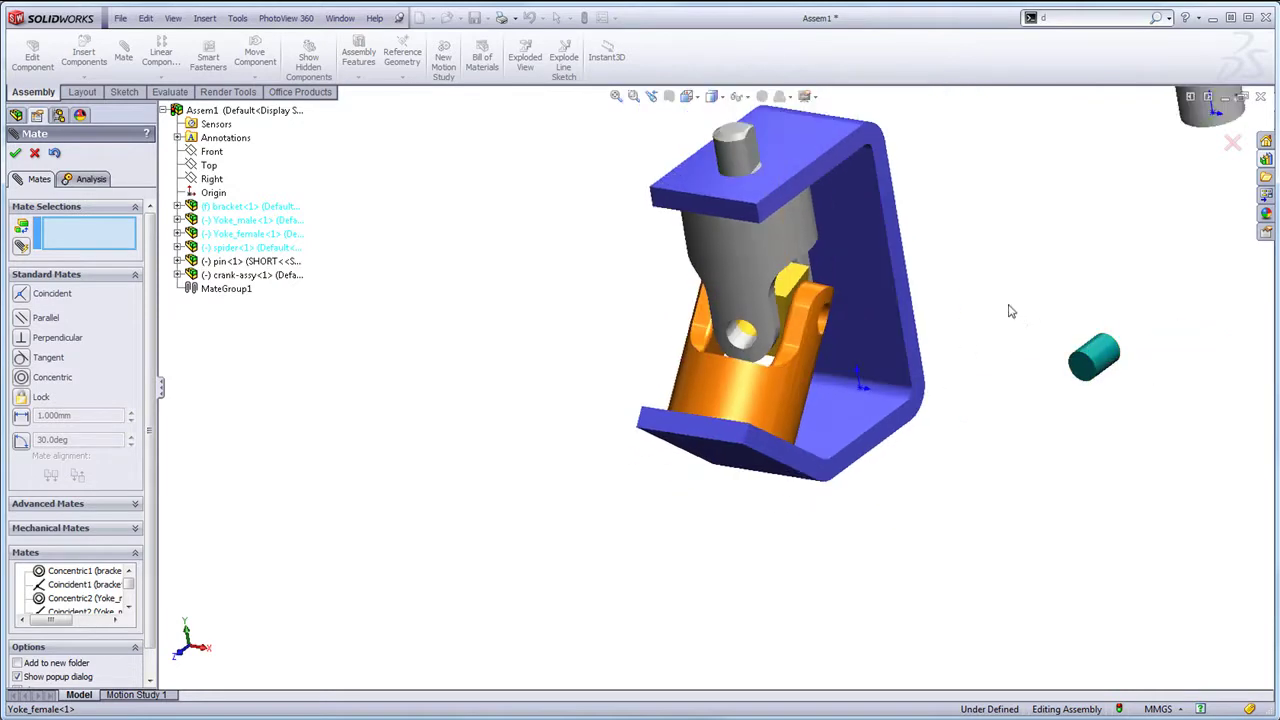
{"action": "left_click_drag", "start_coordinate": [1096, 344], "coordinate": [1032, 446]}
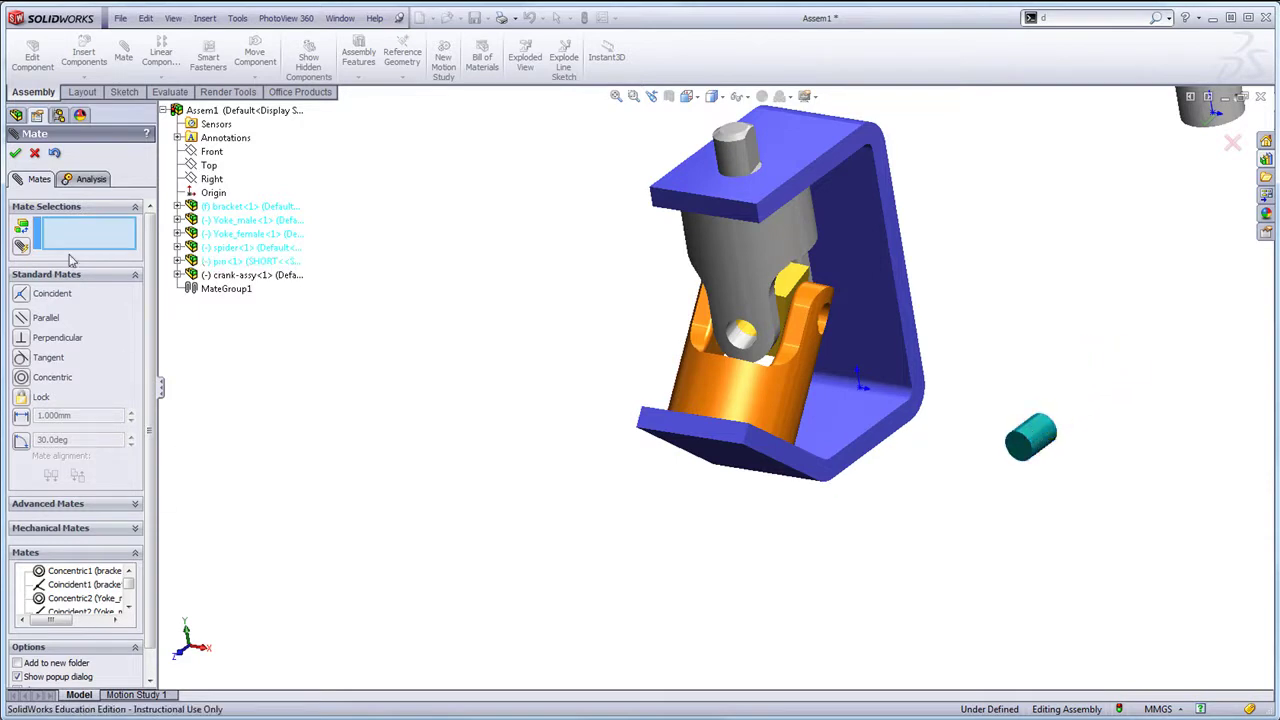
{"action": "left_click", "coordinate": [35, 153]}
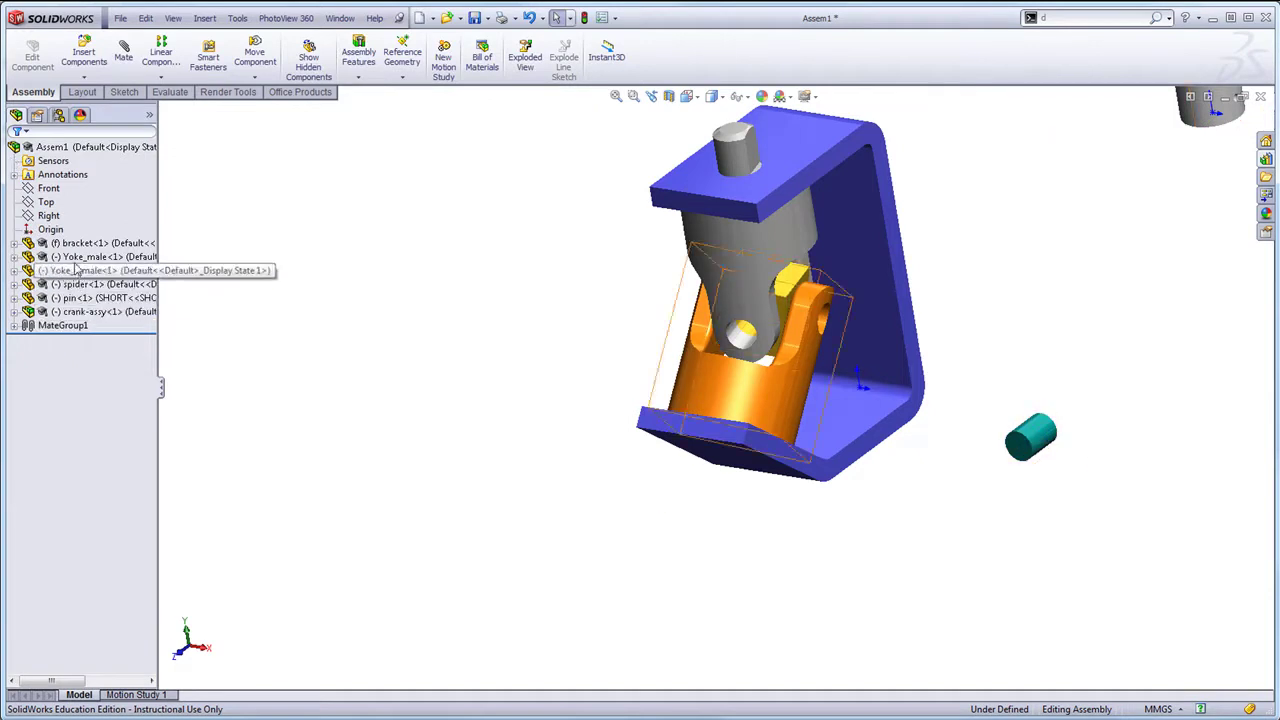
Step: Place a second copy of the SHORT pin in the empty space on the other side of the bracket, then clear the selection
{"action": "left_click", "coordinate": [78, 328]}
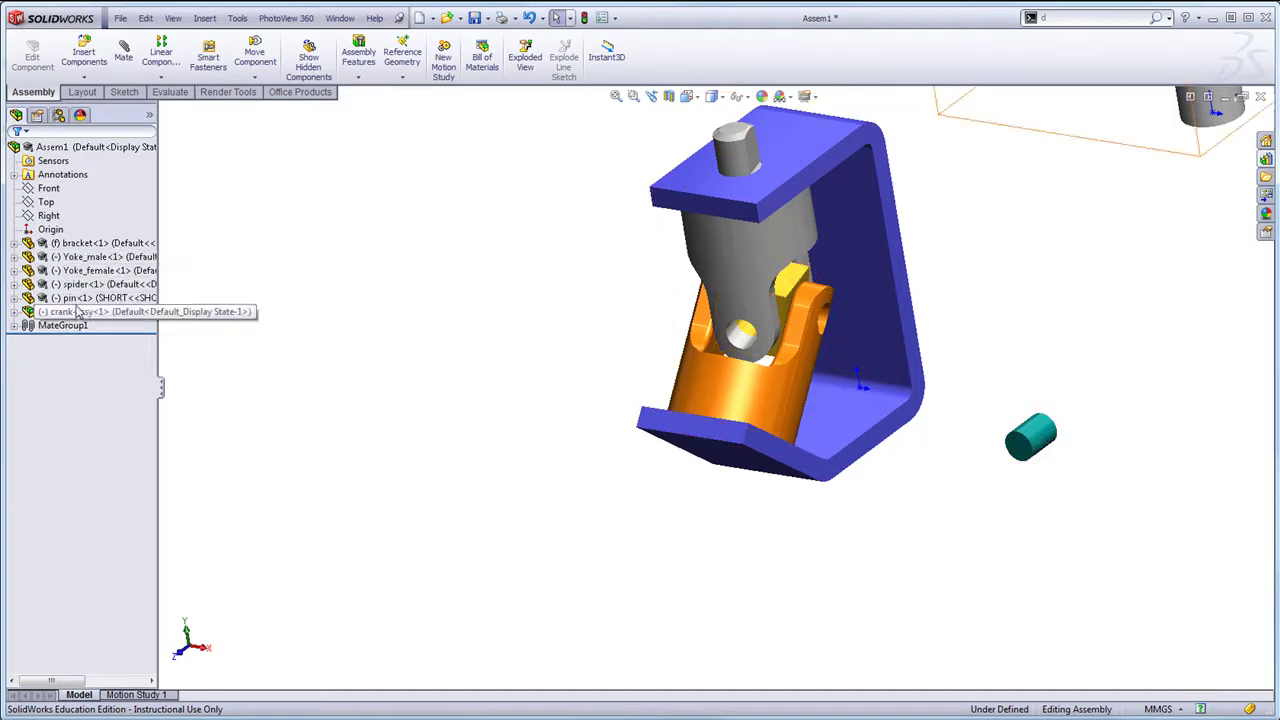
{"action": "left_click_drag", "start_coordinate": [74, 300], "coordinate": [458, 350]}
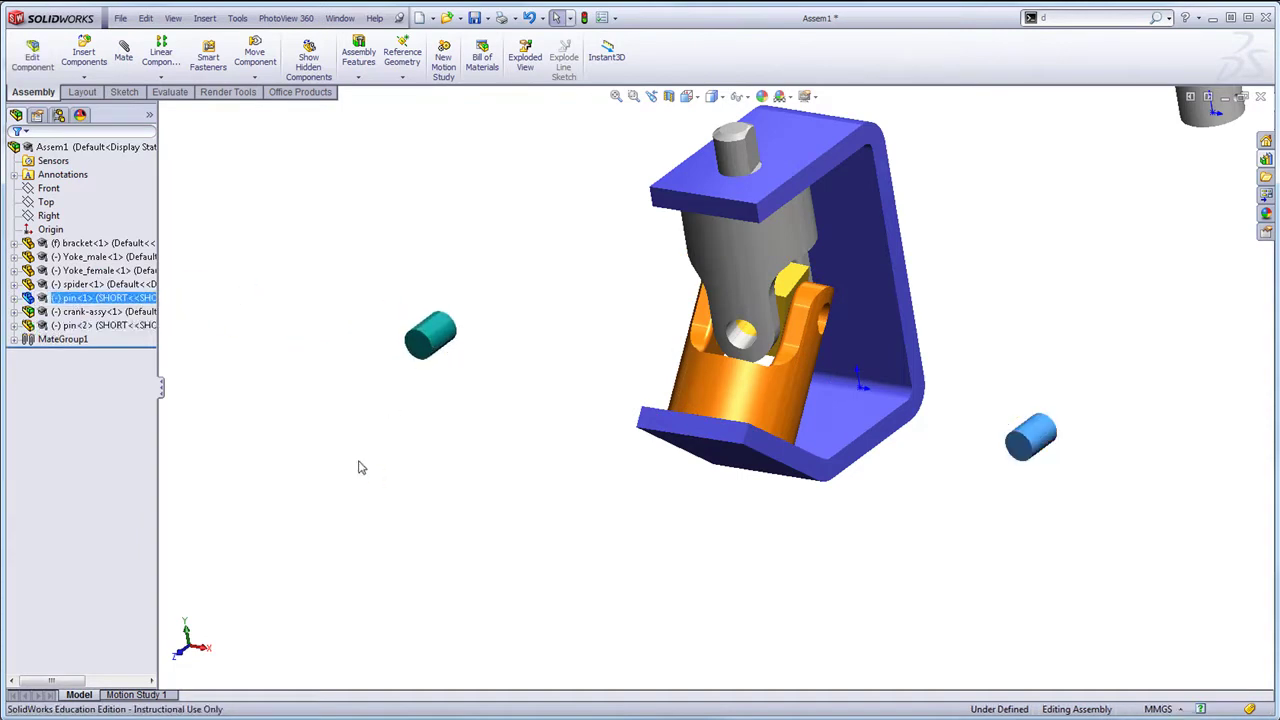
{"action": "left_click", "coordinate": [229, 400]}
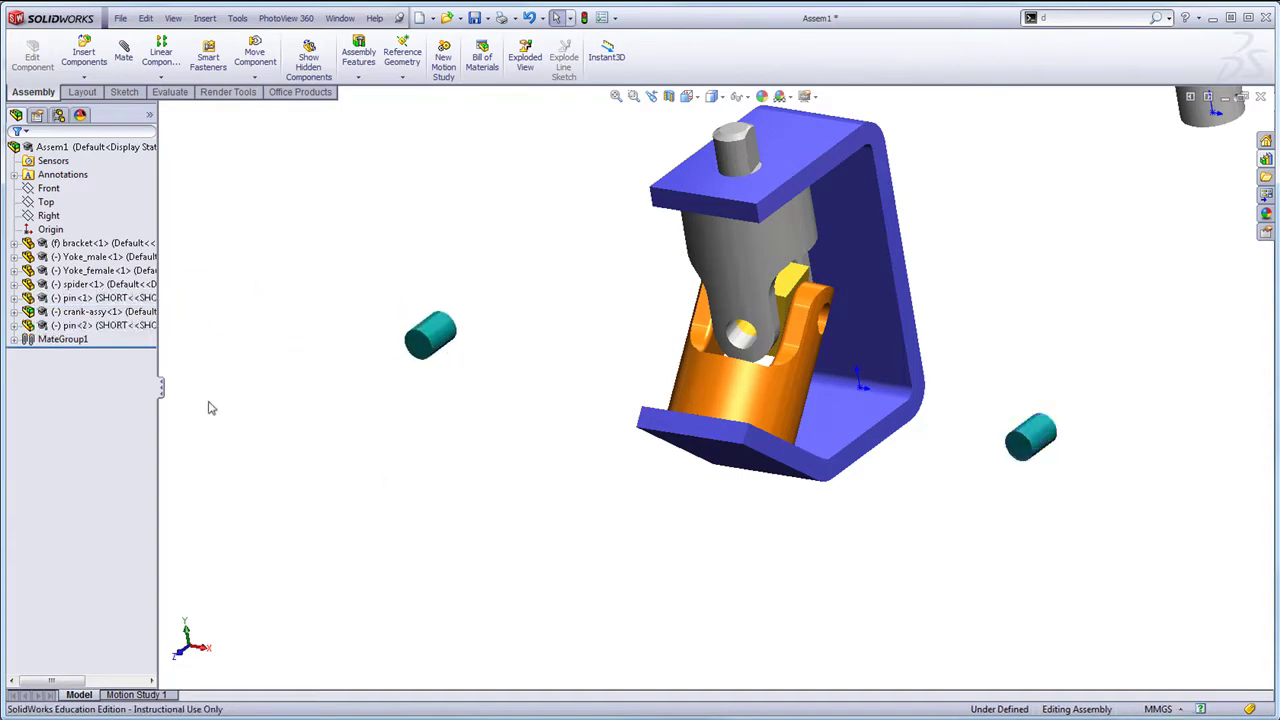
Step: Place another copy of the SHORT pin below the loose pin in front of the bracket, then clear the selection
{"action": "left_click_drag", "start_coordinate": [76, 301], "coordinate": [410, 432]}
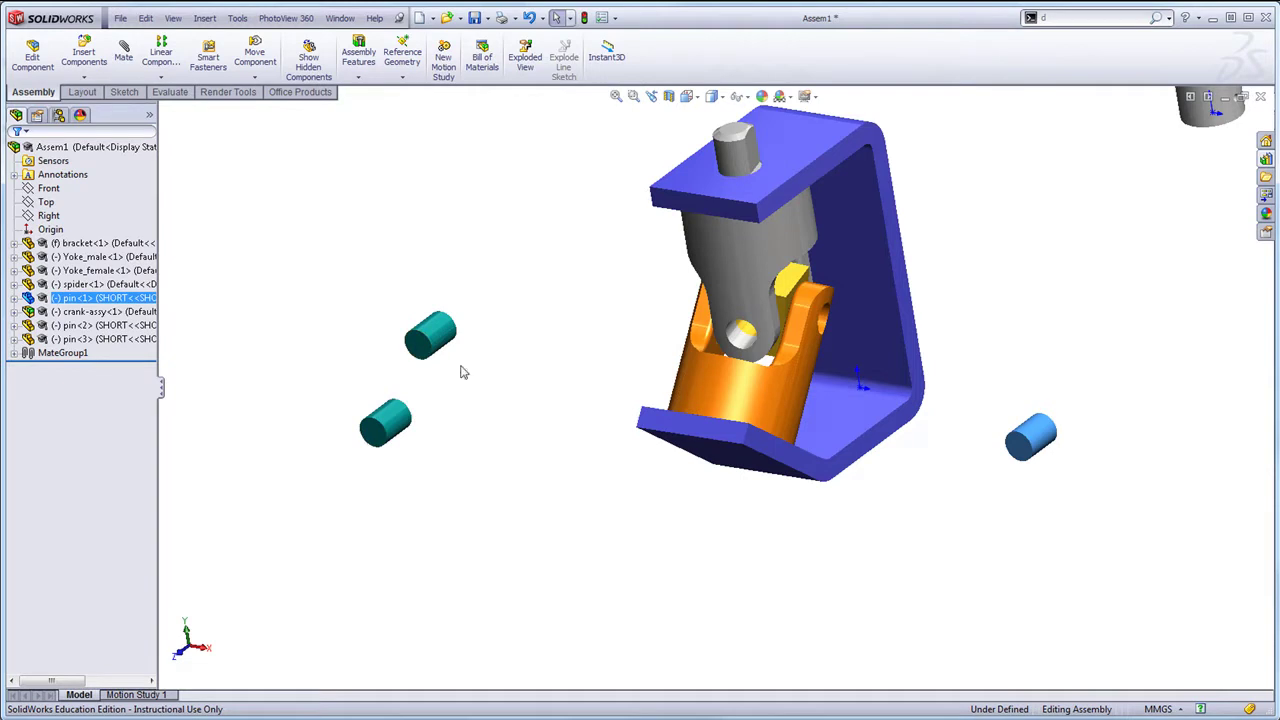
{"action": "left_click", "coordinate": [582, 428]}
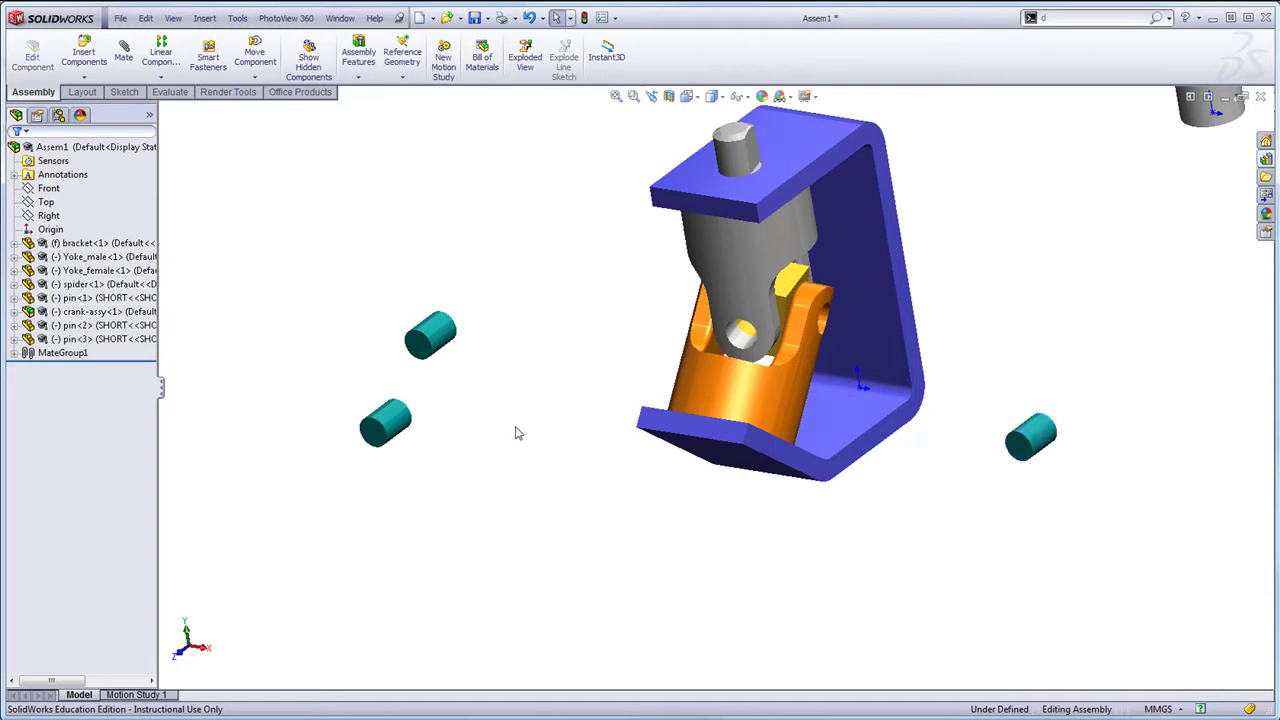
Step: Add a concentric mate between the cylindrical face of the pin behind the bracket and the female yoke's nearest ear hole
{"action": "middle_click_drag", "start_coordinate": [524, 403], "coordinate": [543, 357]}
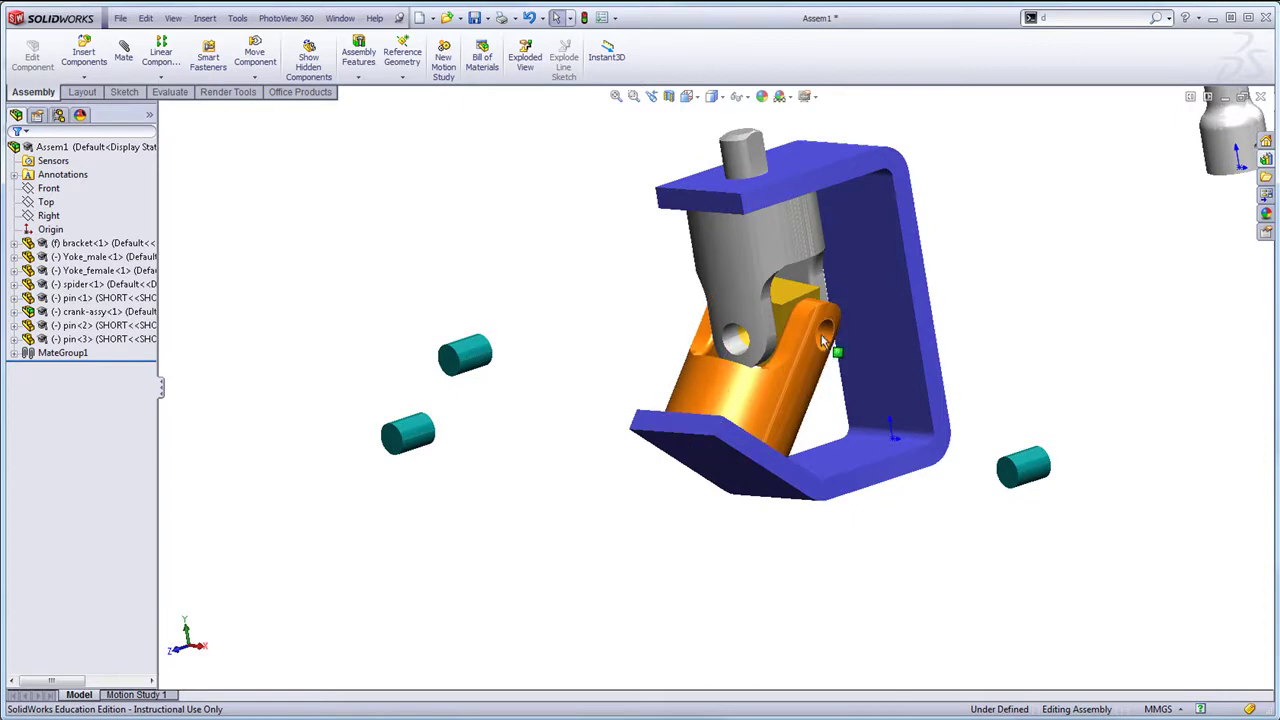
{"action": "left_click", "coordinate": [1030, 473]}
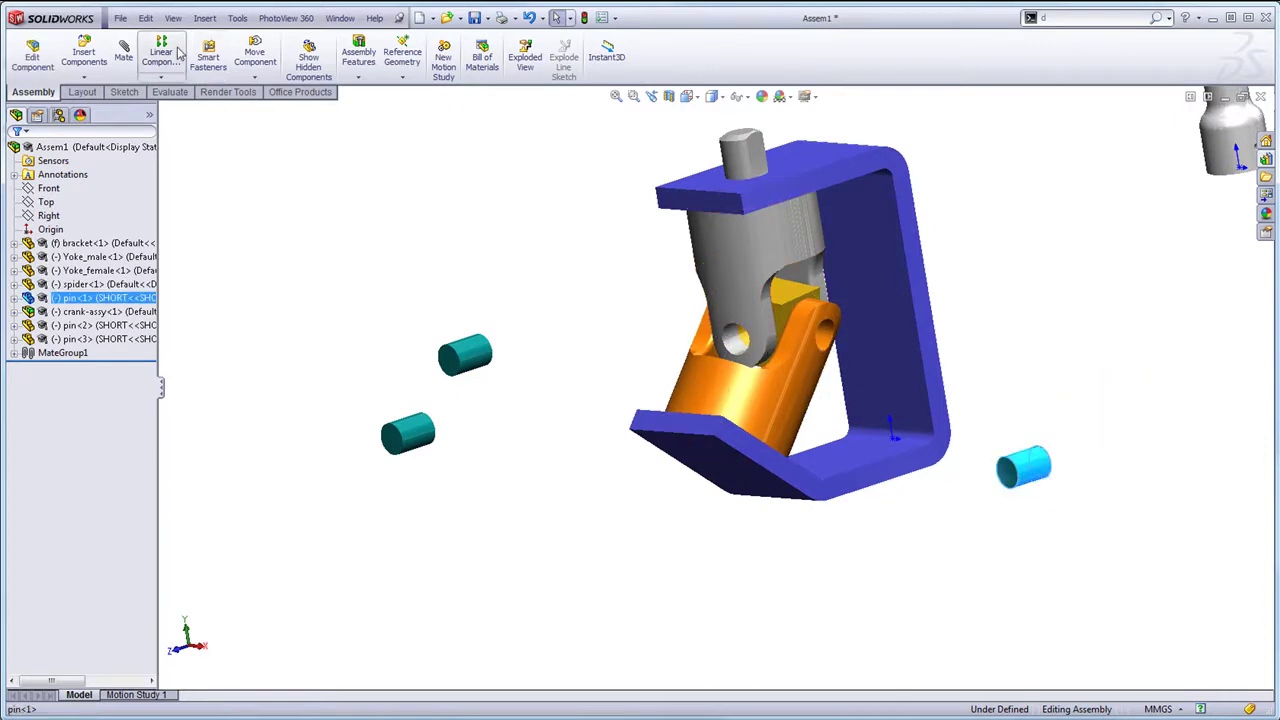
{"action": "left_click", "coordinate": [123, 55]}
{"action": "middle_click_drag", "start_coordinate": [363, 192], "coordinate": [423, 226]}
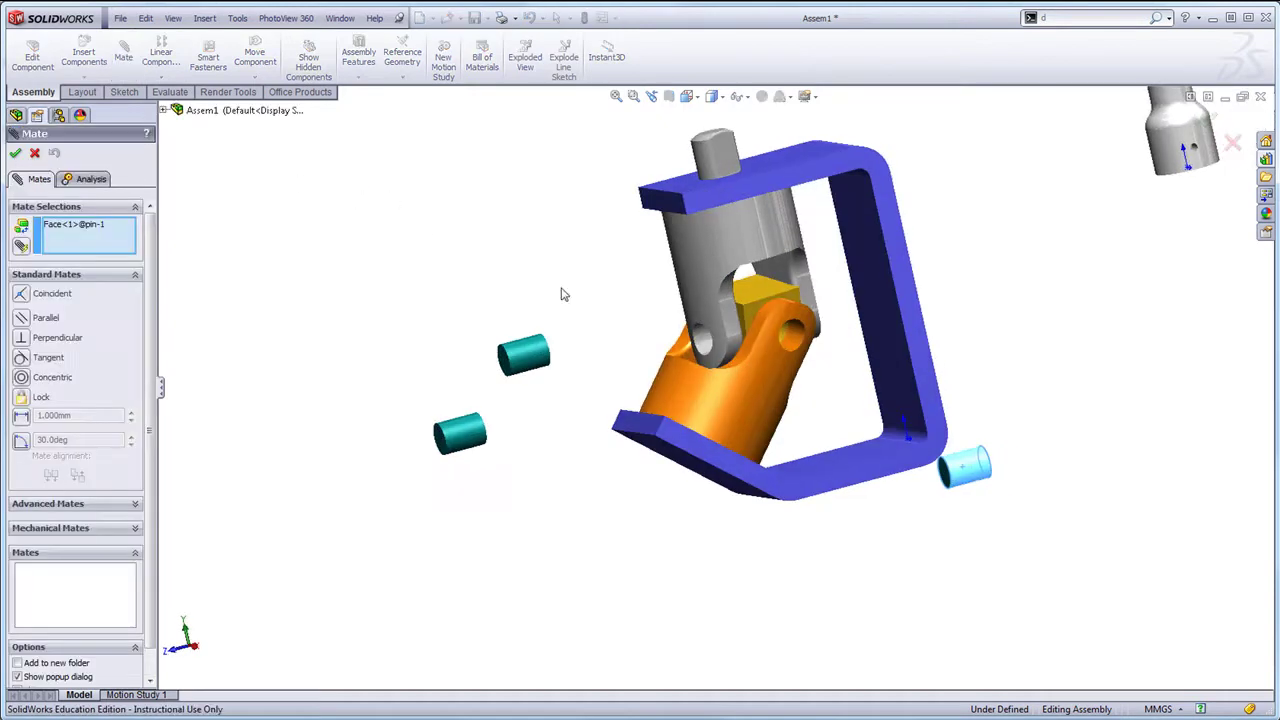
{"action": "left_click", "coordinate": [795, 340]}
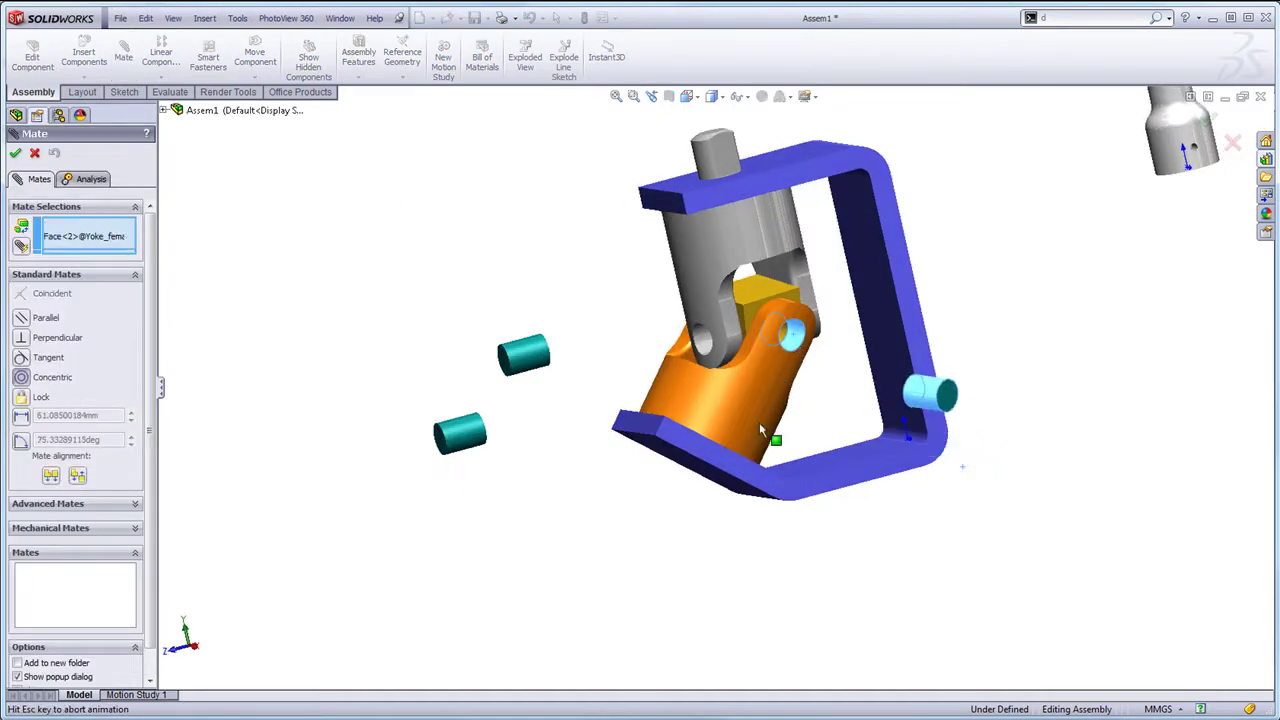
{"action": "middle_click_drag", "start_coordinate": [466, 192], "coordinate": [506, 194]}
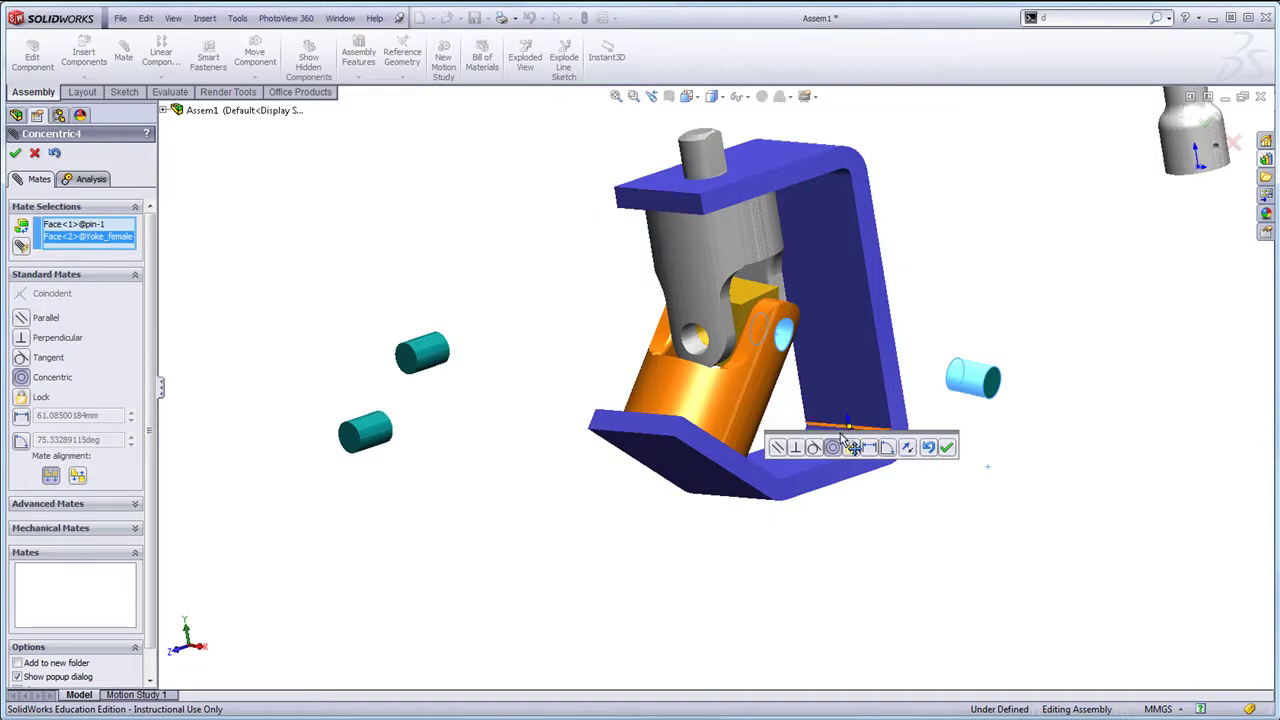
{"action": "left_click", "coordinate": [945, 450]}
Step: Slide the mated pin along its axis and add a tangent mate between its outer end face and the female yoke's outer surface
{"action": "left_click_drag", "start_coordinate": [975, 385], "coordinate": [935, 424]}
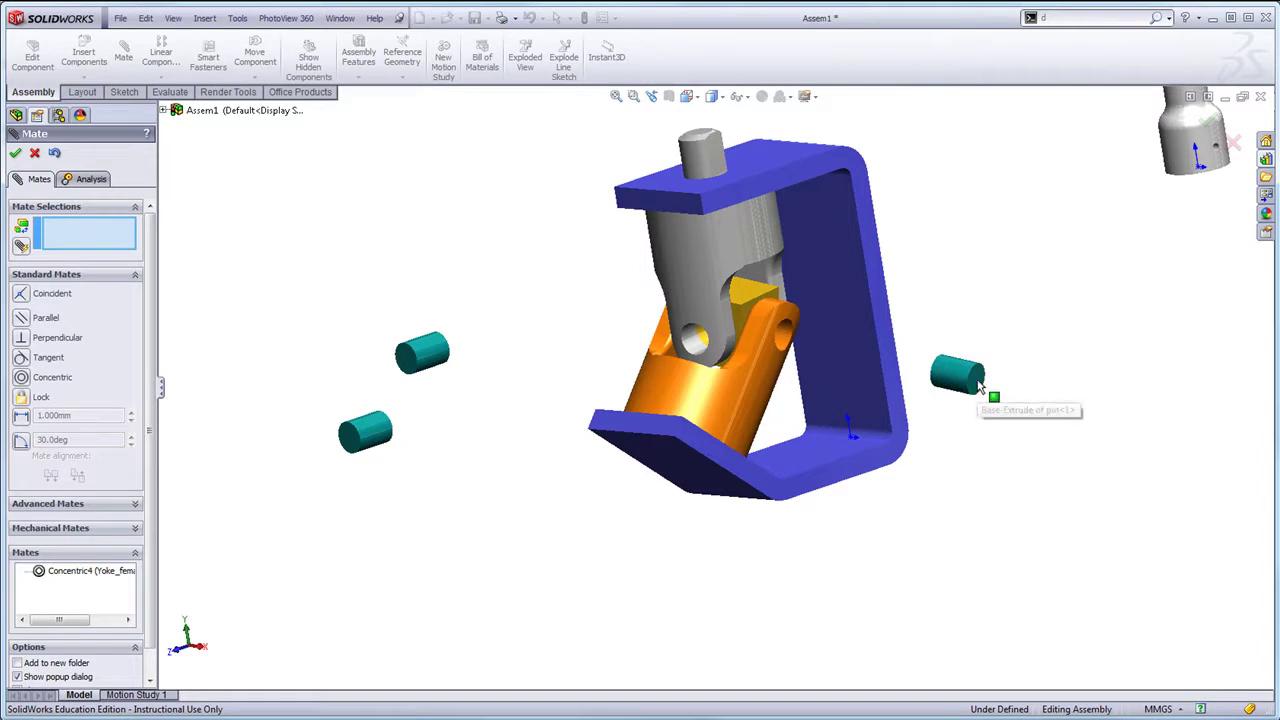
{"action": "left_click", "coordinate": [982, 390]}
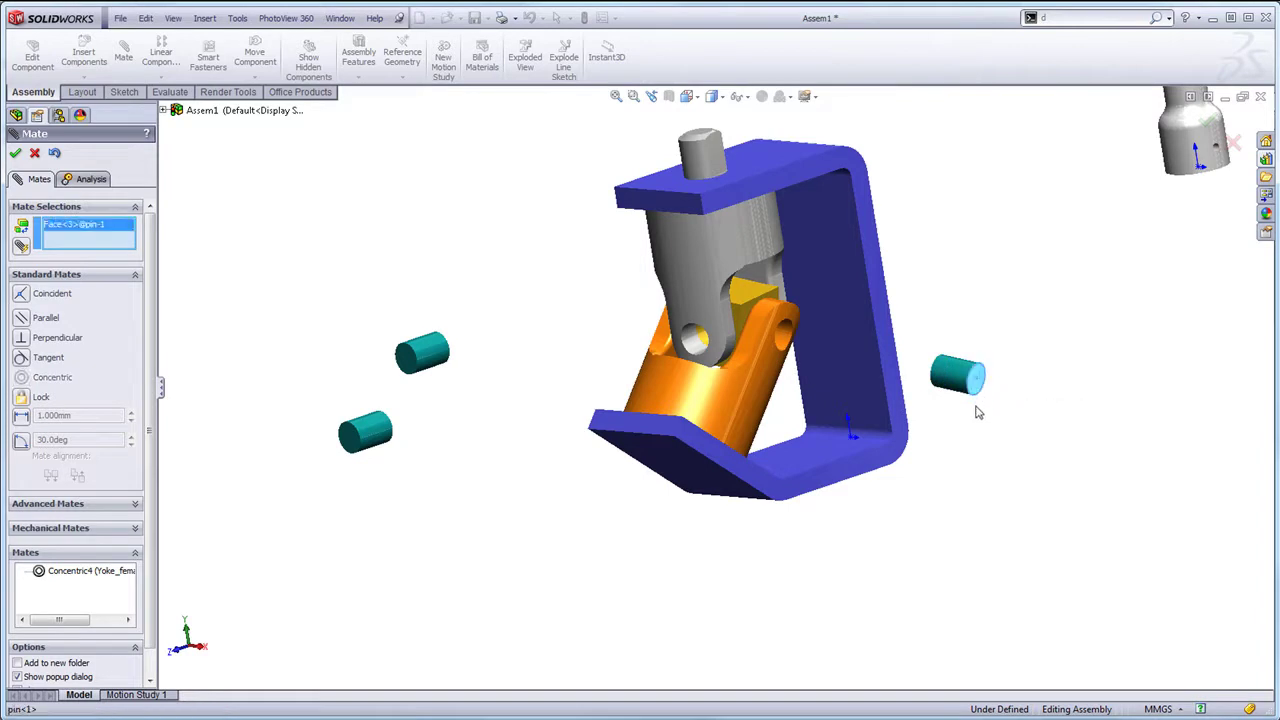
{"action": "left_click", "coordinate": [767, 378]}
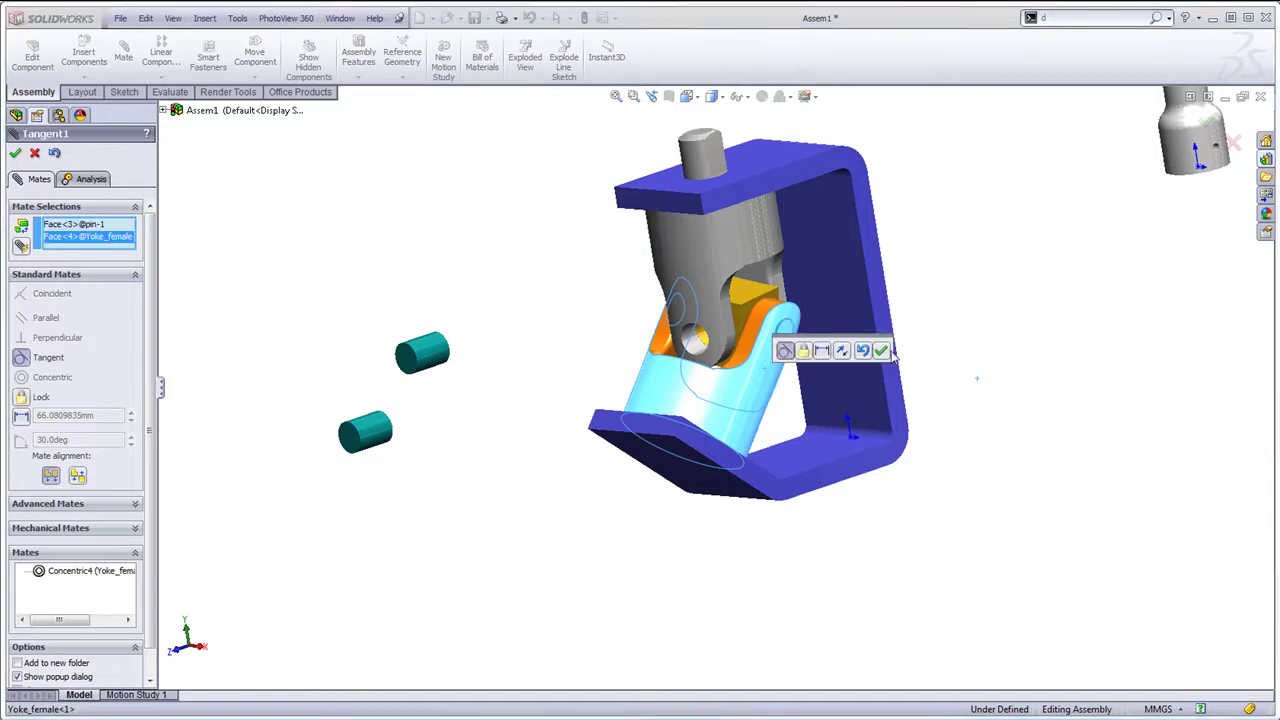
{"action": "left_click", "coordinate": [880, 351]}
Step: Add a concentric mate between the upper loose pin and the hole in the female yoke's visible ear
{"action": "middle_click_drag", "start_coordinate": [560, 323], "coordinate": [494, 346]}
{"action": "middle_click_drag", "start_coordinate": [376, 335], "coordinate": [390, 372]}
{"action": "left_click", "coordinate": [343, 357]}
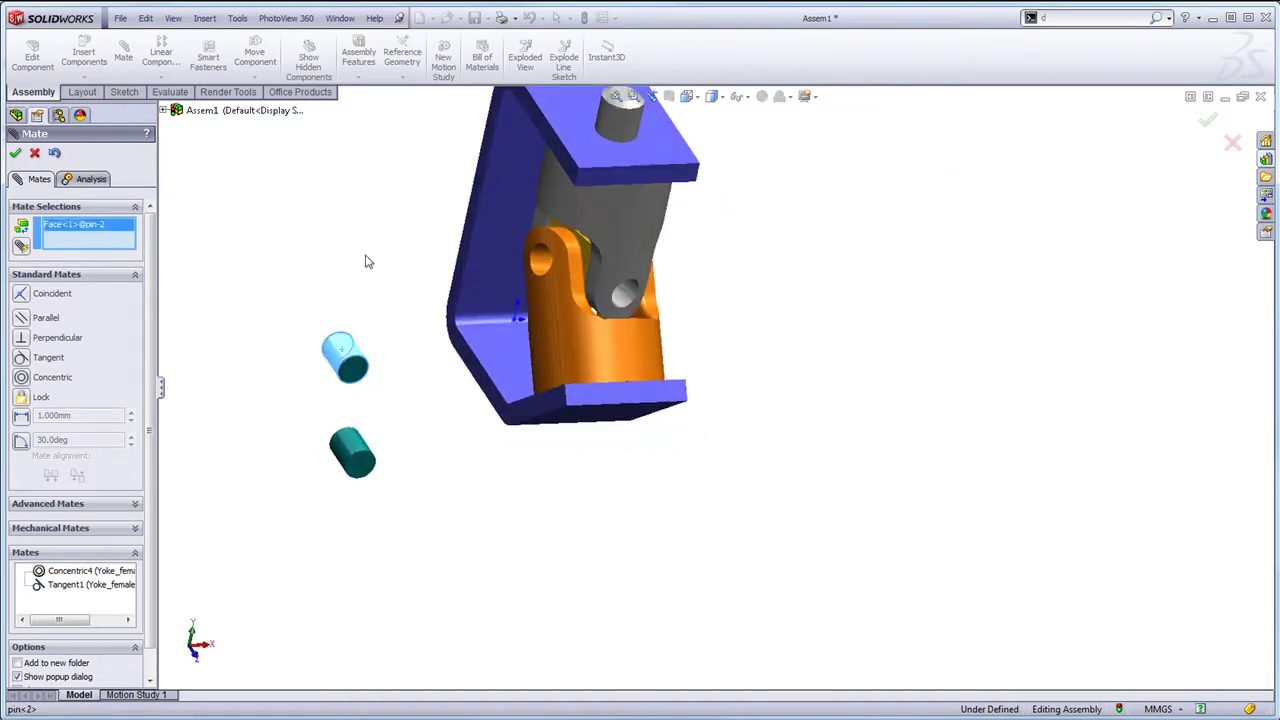
{"action": "left_click", "coordinate": [540, 260]}
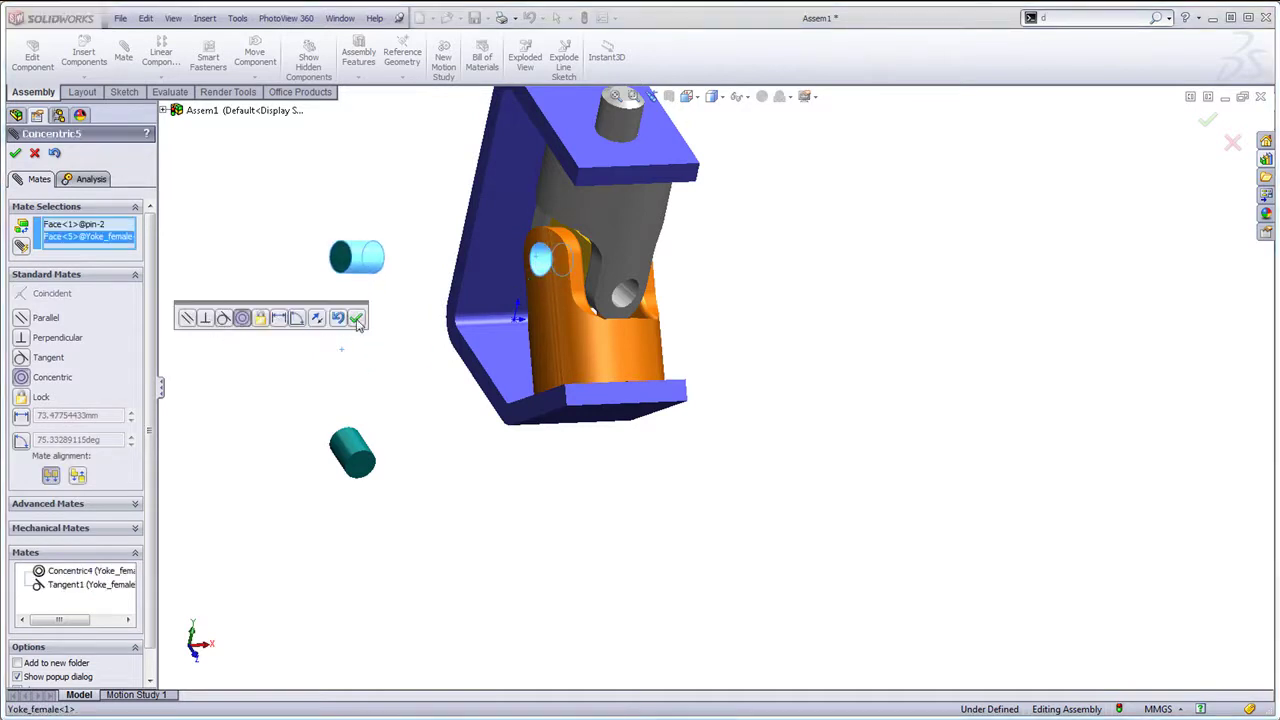
{"action": "left_click", "coordinate": [356, 318]}
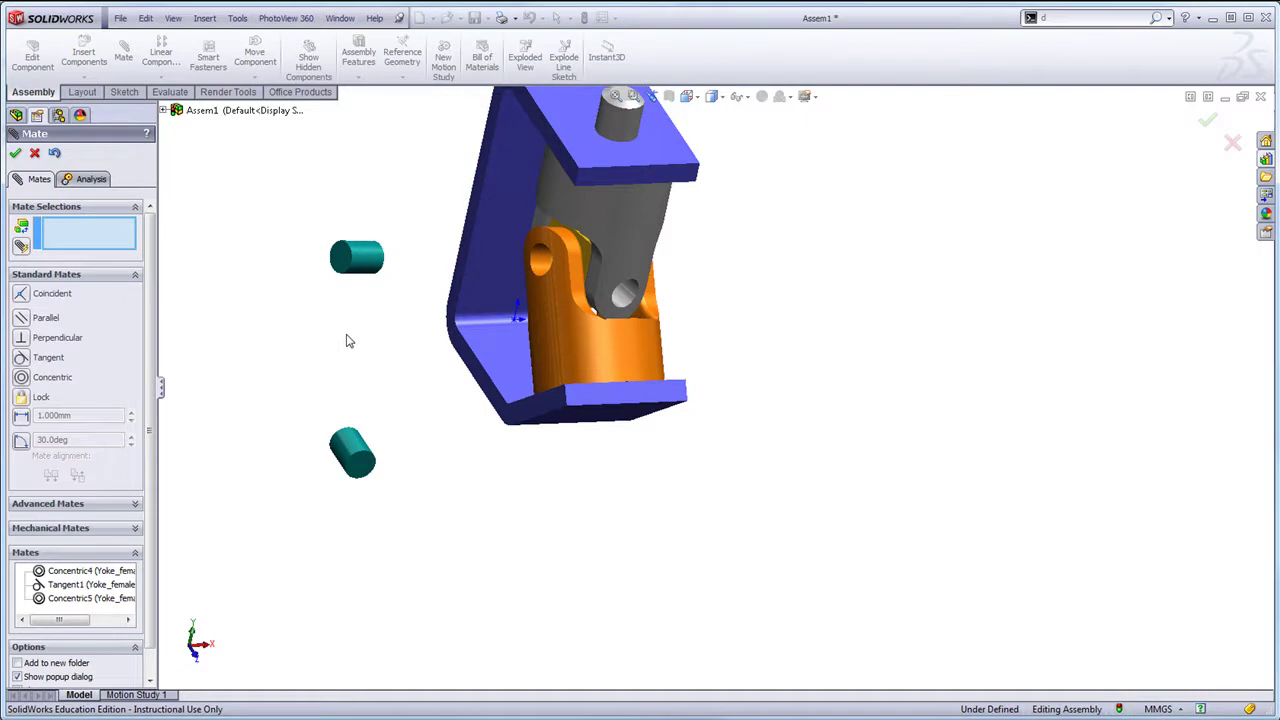
Step: End the Mate command and slide the second mated pin along its axis into the joint, then clear the selection
{"action": "key", "text": "Escape"}
{"action": "middle_click_drag", "start_coordinate": [293, 346], "coordinate": [224, 298]}
{"action": "left_click_drag", "start_coordinate": [360, 278], "coordinate": [708, 313]}
{"action": "key", "text": "Escape"}
{"action": "left_click", "coordinate": [461, 307]}
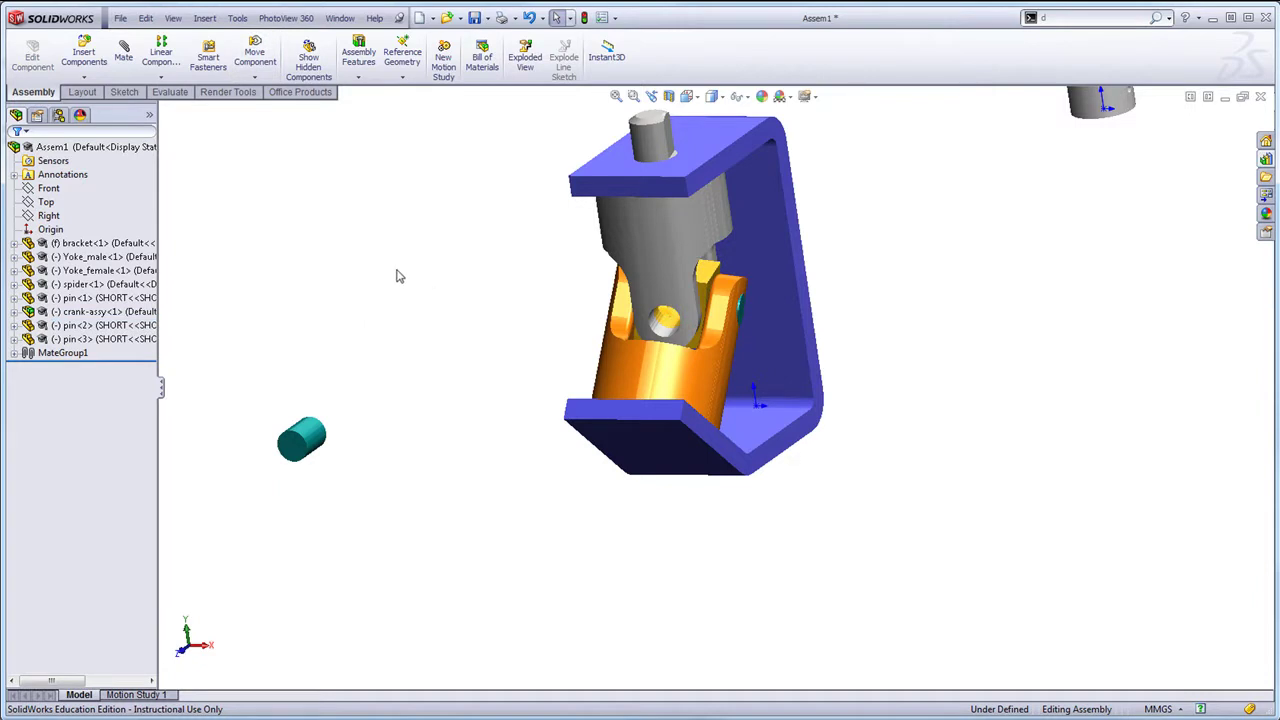
{"action": "mouse_move", "coordinate": [395, 276]}
{"action": "middle_mouse_down"}
{"action": "mouse_move", "coordinate": [514, 277]}
{"action": "mouse_move", "coordinate": [398, 265]}
{"action": "middle_mouse_up"}
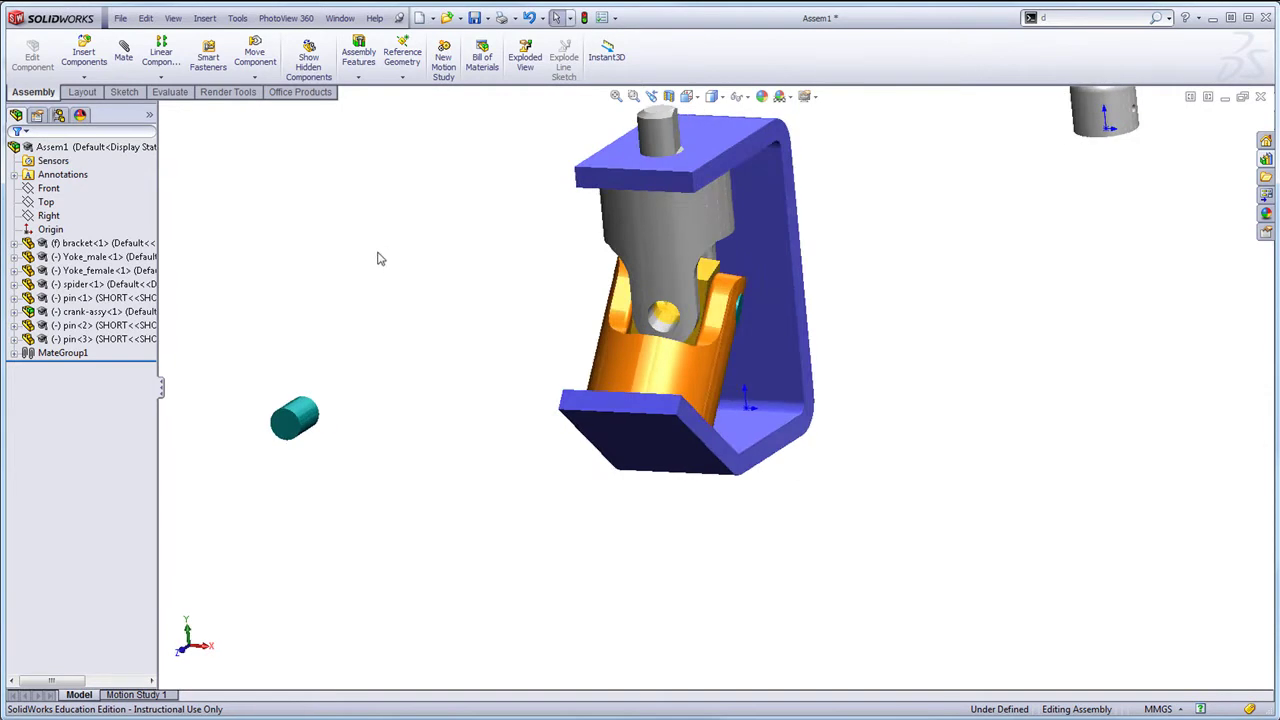
Step: Select pin<2> hidden inside the joint and pull it back out beside the bracket with Move Component
{"action": "left_click", "coordinate": [72, 326]}
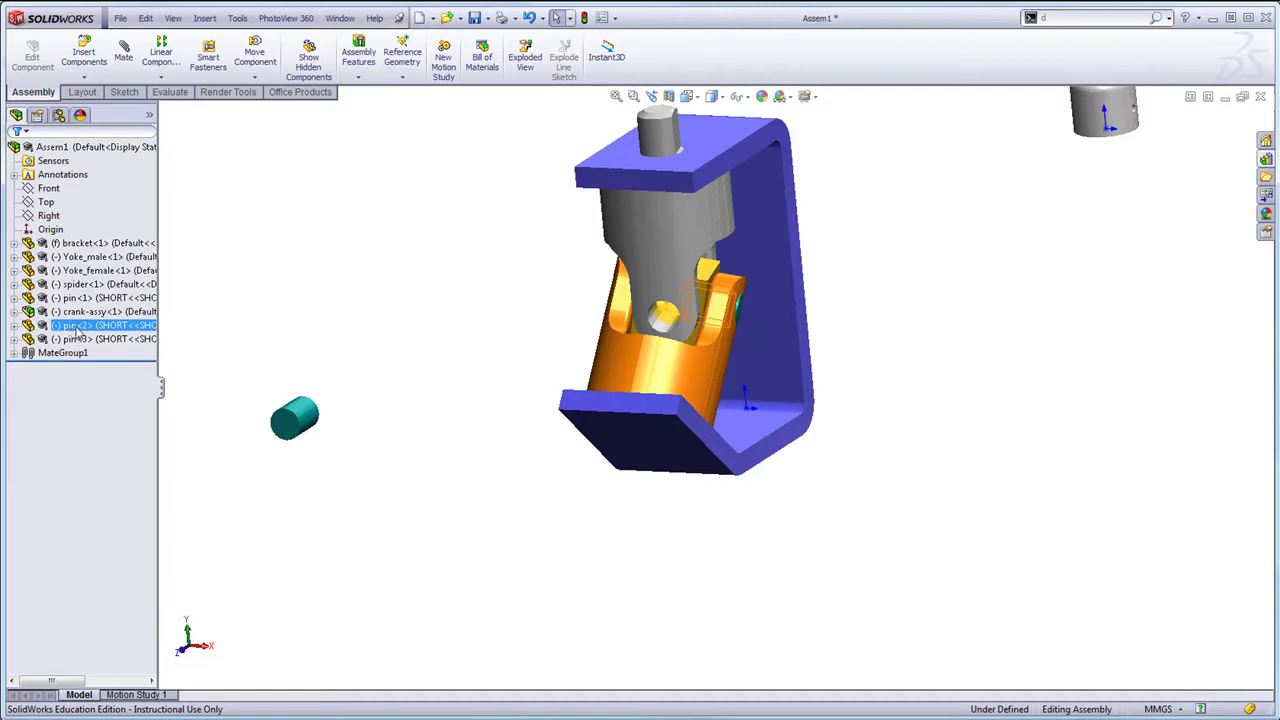
{"action": "left_click", "coordinate": [76, 332]}
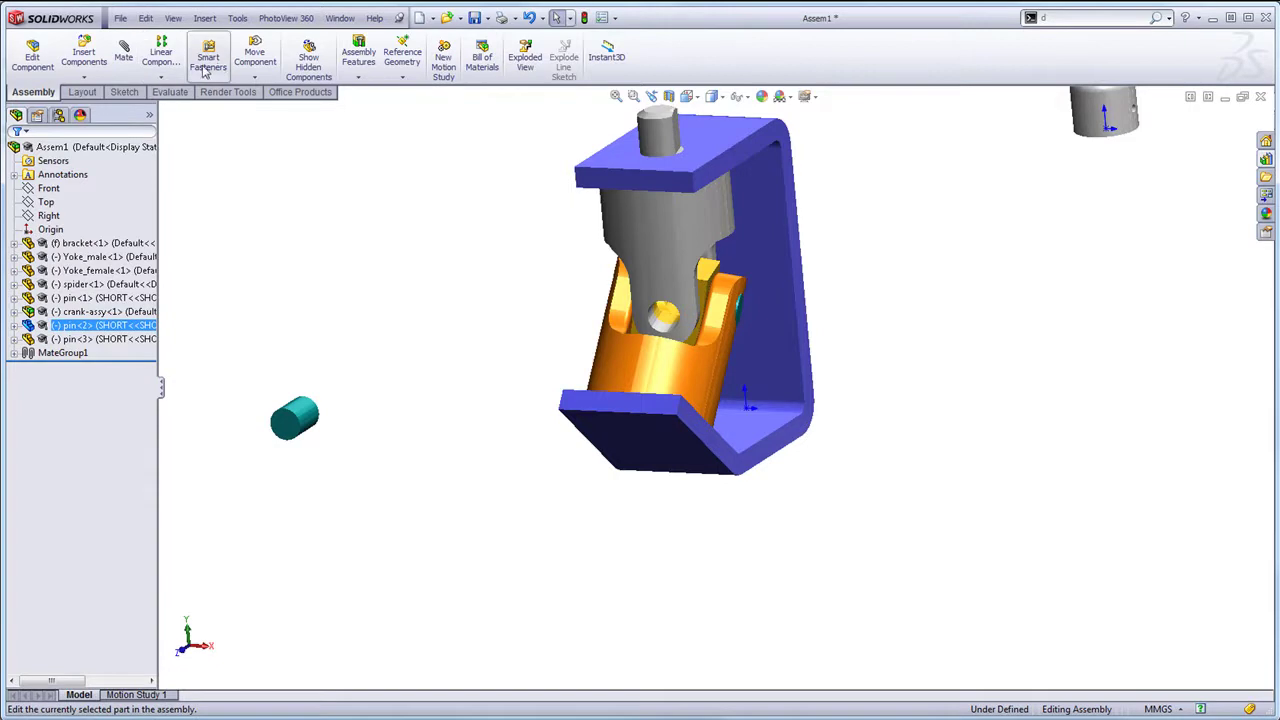
{"action": "left_click", "coordinate": [254, 56]}
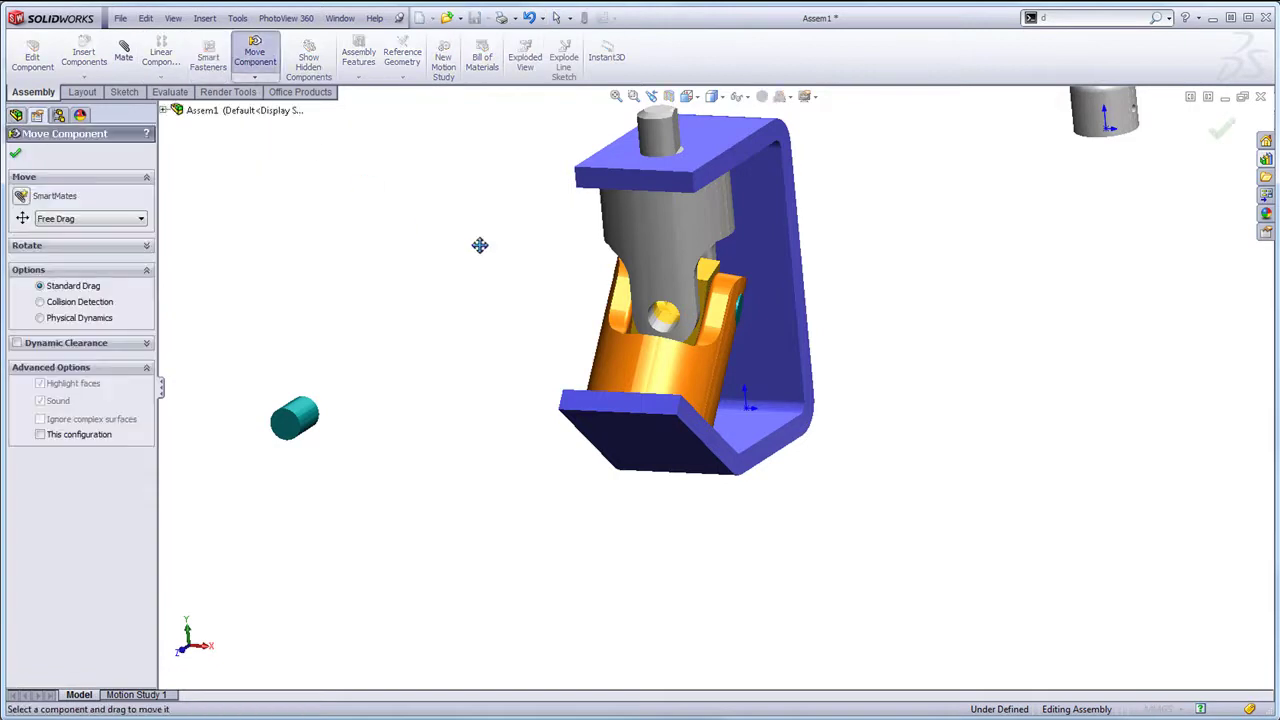
{"action": "left_click_drag", "start_coordinate": [554, 279], "coordinate": [243, 229]}
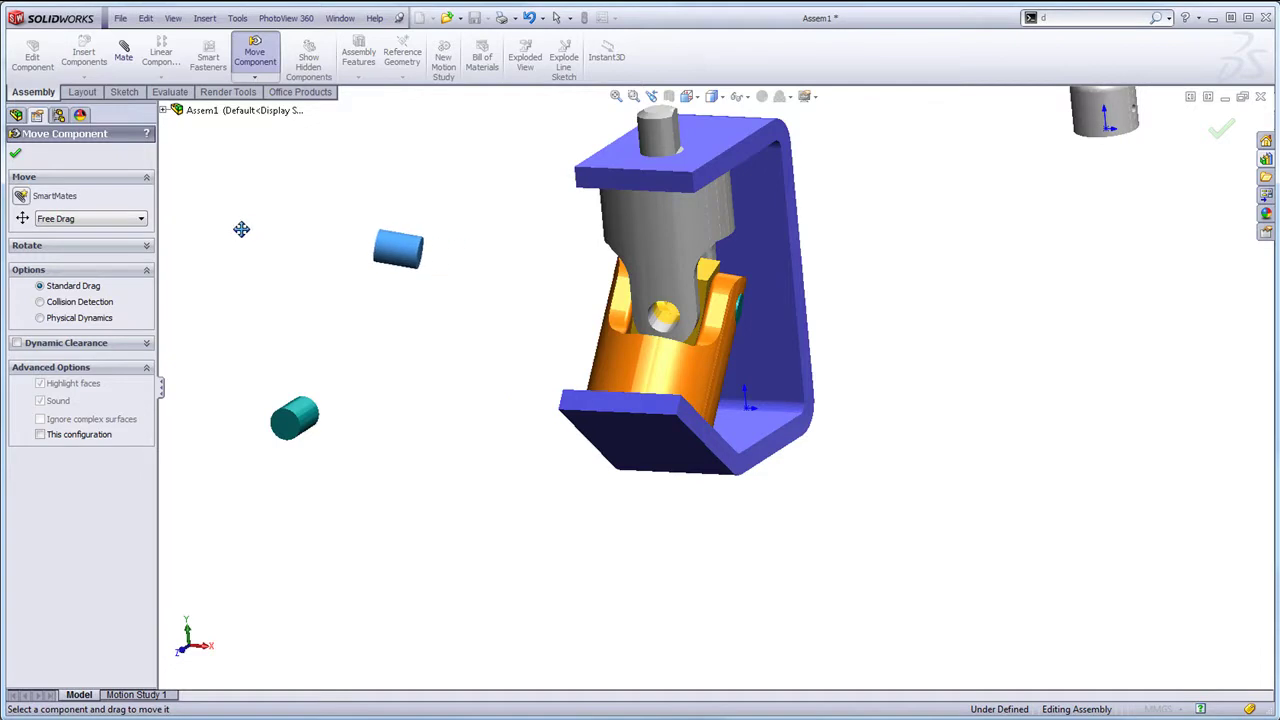
{"action": "left_click", "coordinate": [254, 54]}
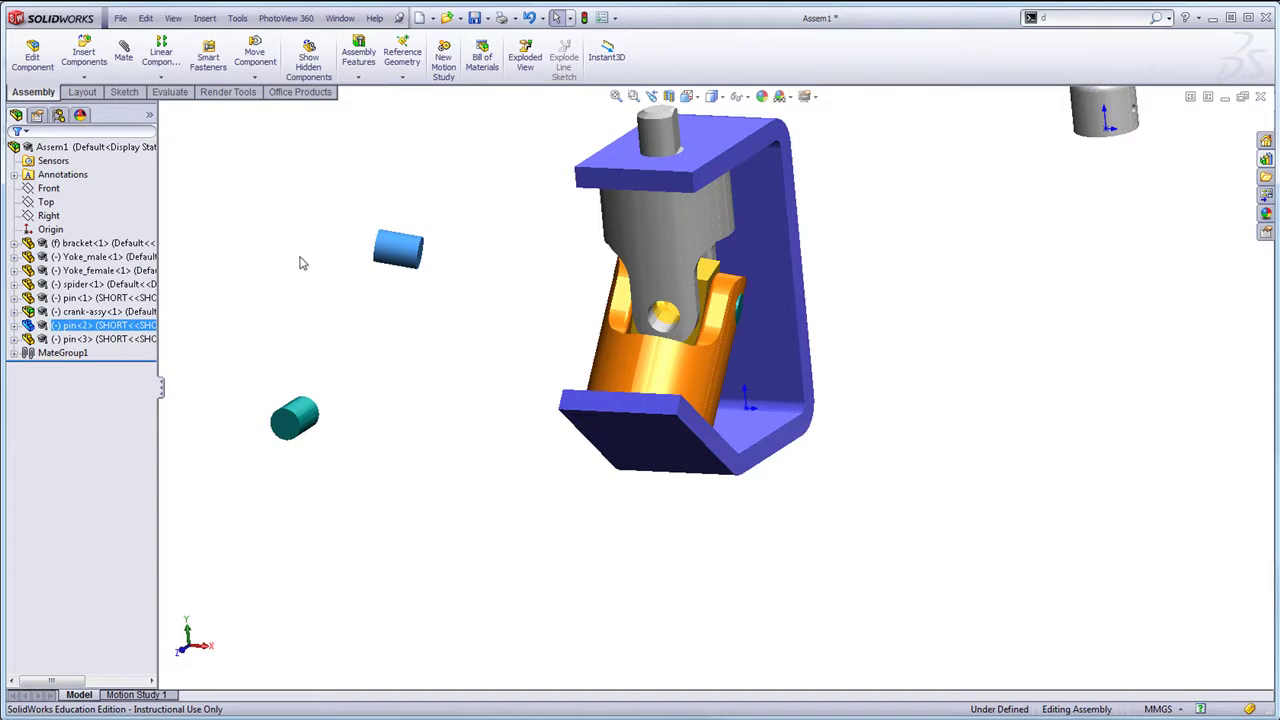
{"action": "middle_click_drag", "start_coordinate": [296, 261], "coordinate": [346, 287]}
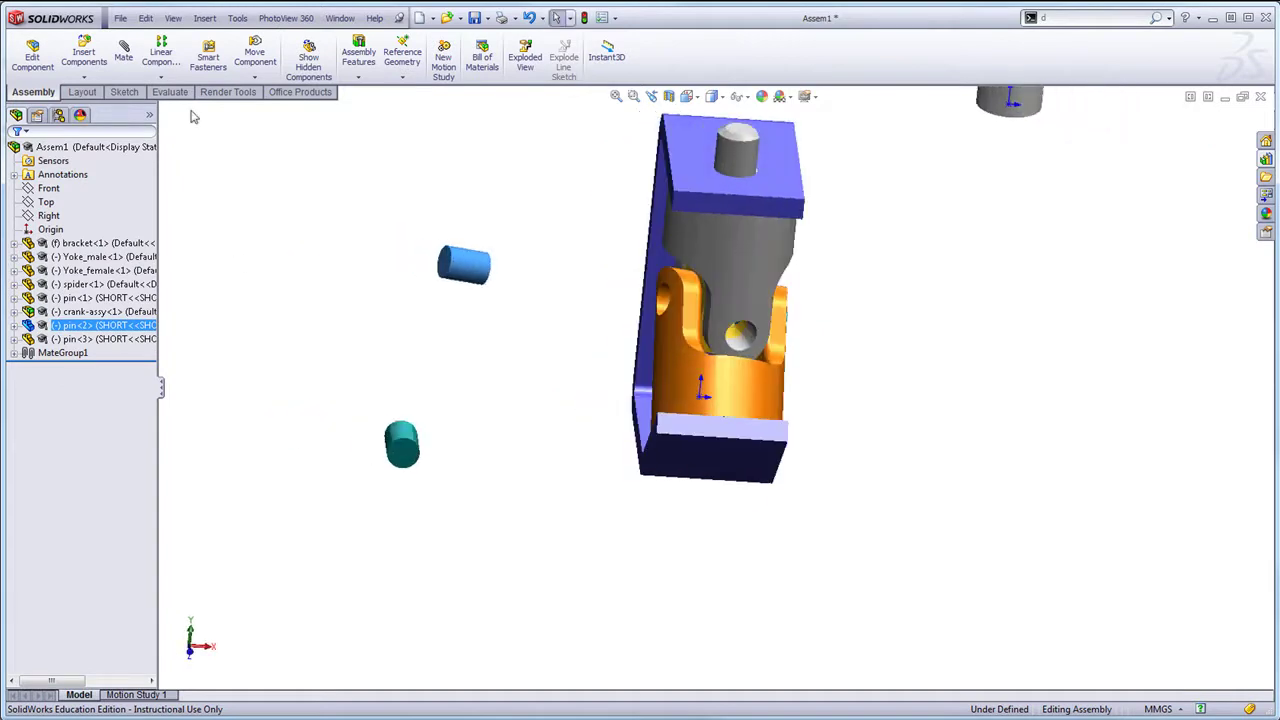
{"action": "left_click", "coordinate": [122, 49]}
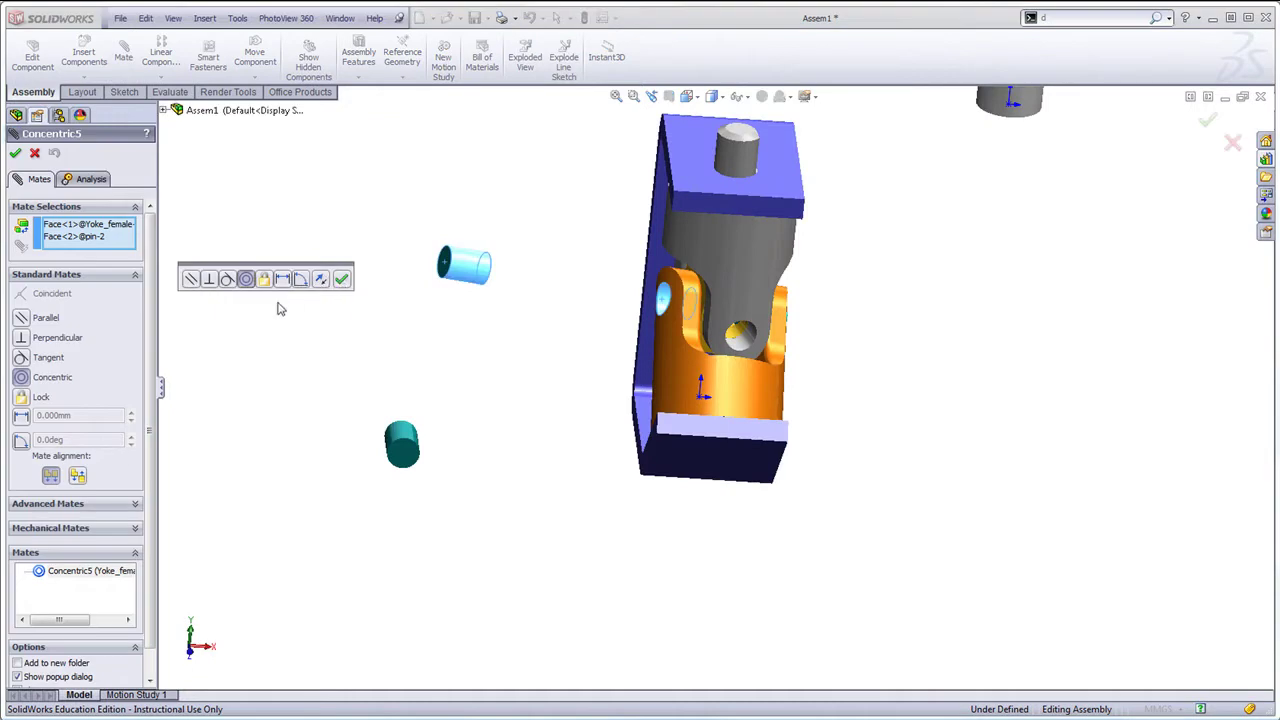
{"action": "right_click", "coordinate": [62, 234]}
{"action": "left_click", "coordinate": [110, 246]}
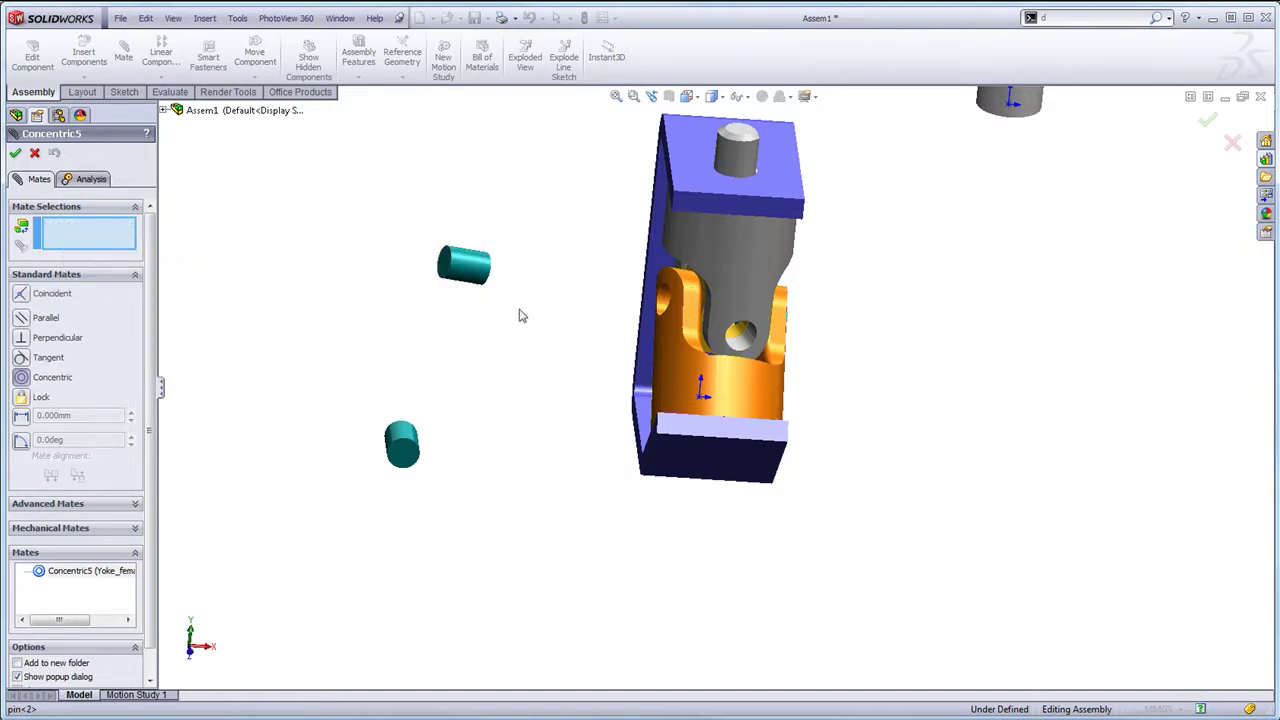
{"action": "middle_click_drag", "start_coordinate": [520, 314], "coordinate": [575, 330]}
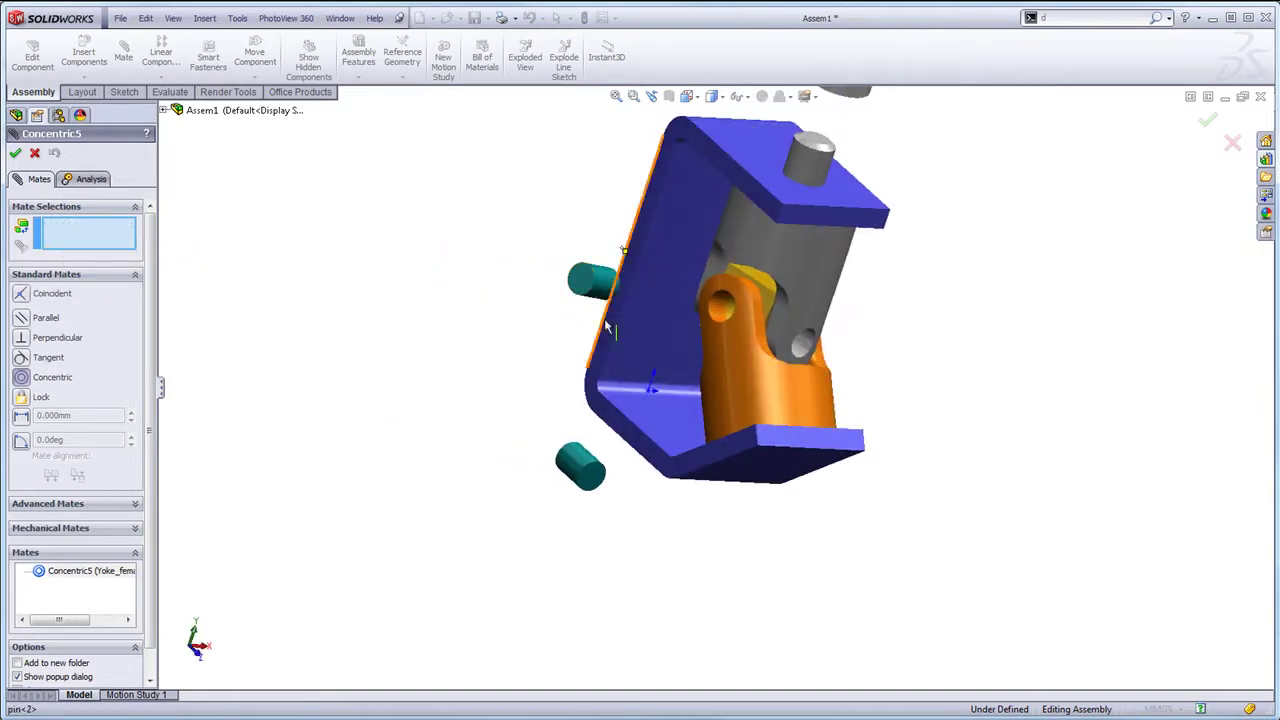
{"action": "left_click", "coordinate": [740, 380]}
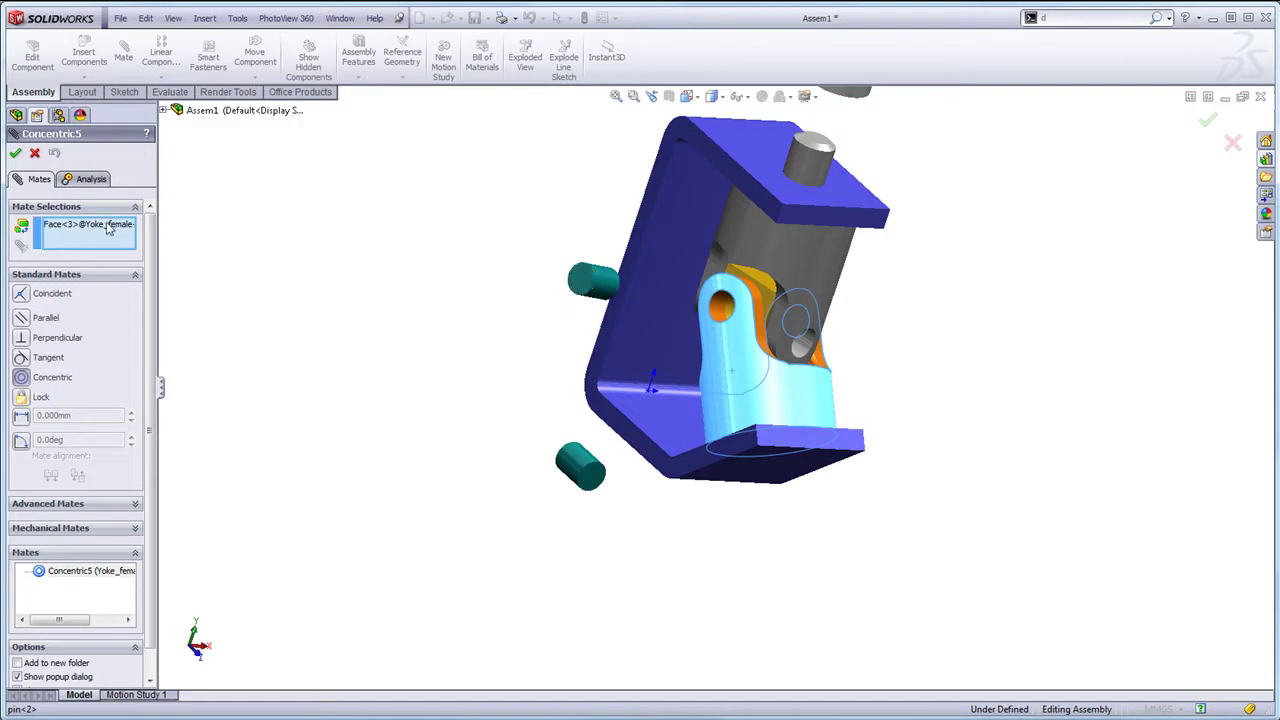
{"action": "left_click", "coordinate": [15, 152]}
Step: Move pin<2> farther from the yoke and add a tangent mate between its outer end face and the female yoke's outer surface
{"action": "left_click_drag", "start_coordinate": [578, 306], "coordinate": [503, 266]}
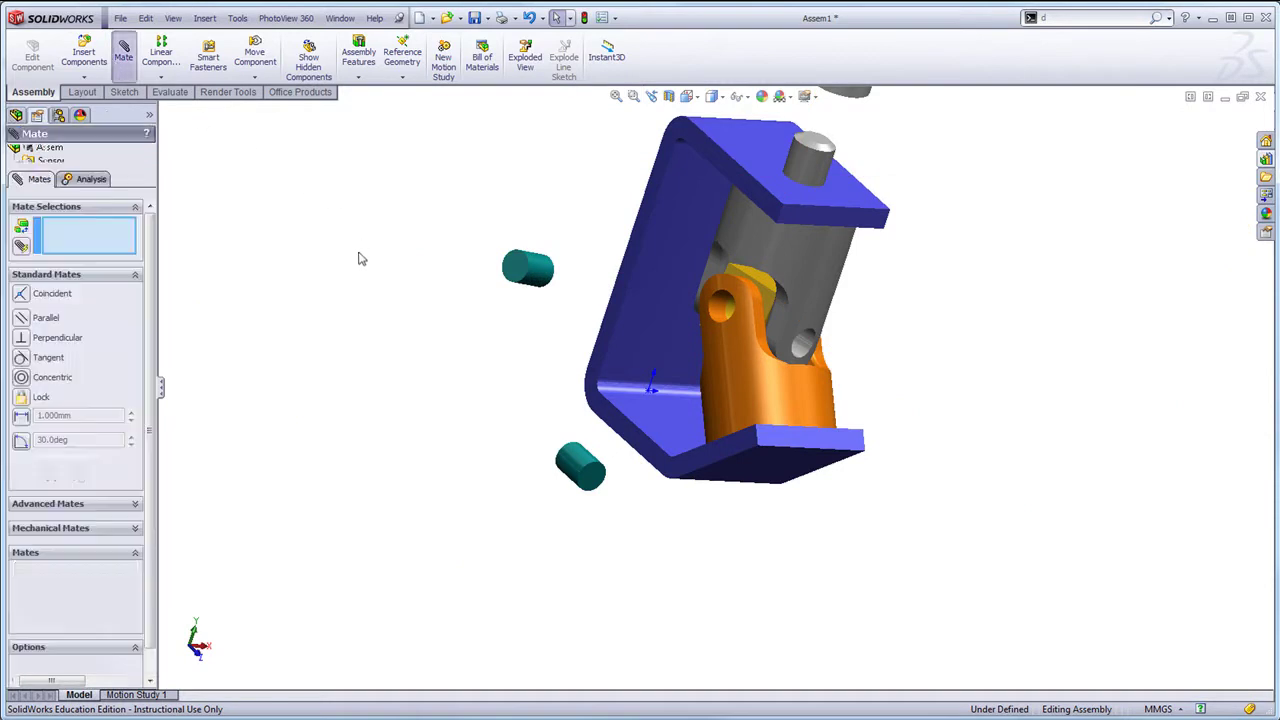
{"action": "left_click", "coordinate": [516, 267]}
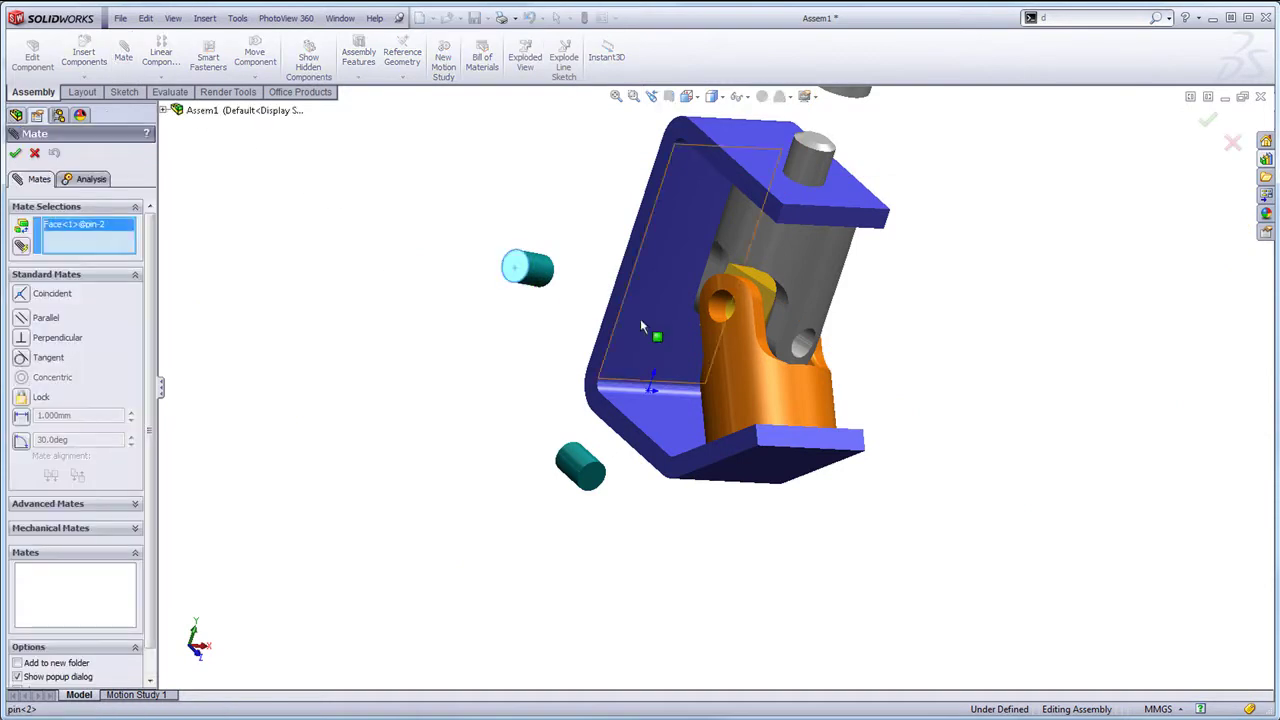
{"action": "left_click", "coordinate": [730, 344]}
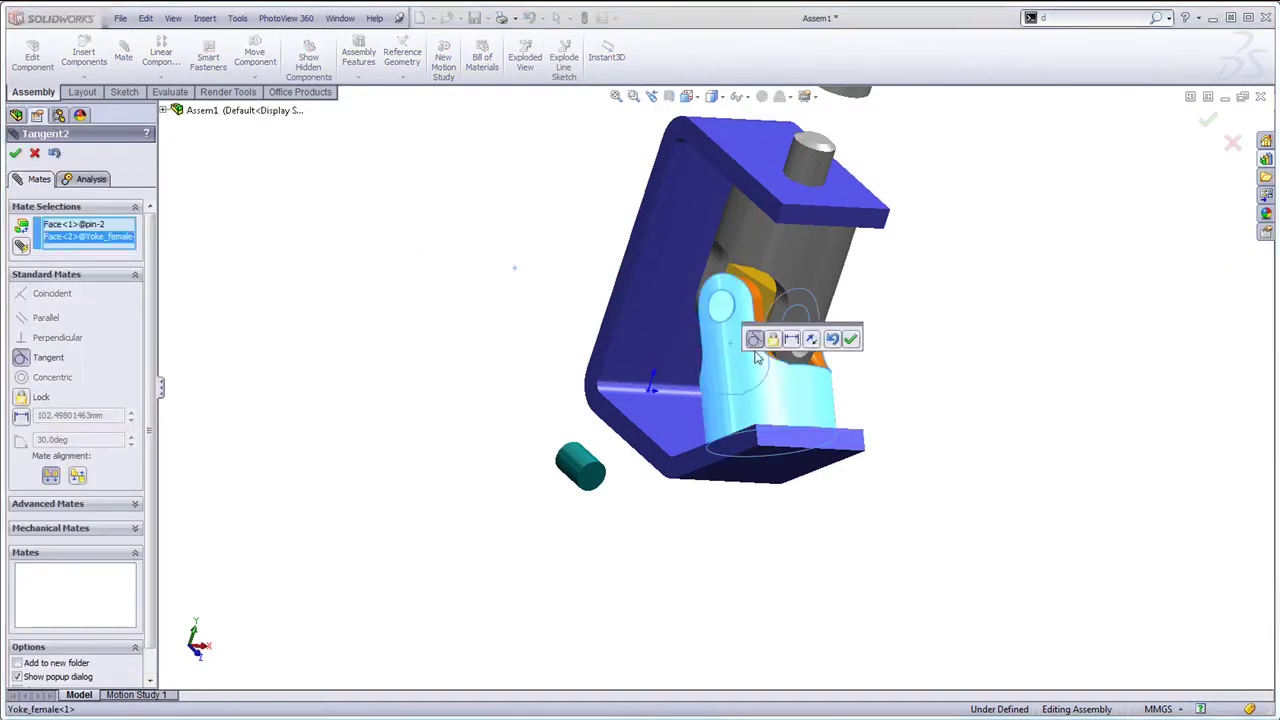
{"action": "left_click", "coordinate": [849, 340]}
Step: Turn the female yoke slightly to rotate the joint, and move the remaining loose pin closer to the bracket
{"action": "middle_click_drag", "start_coordinate": [725, 510], "coordinate": [688, 410]}
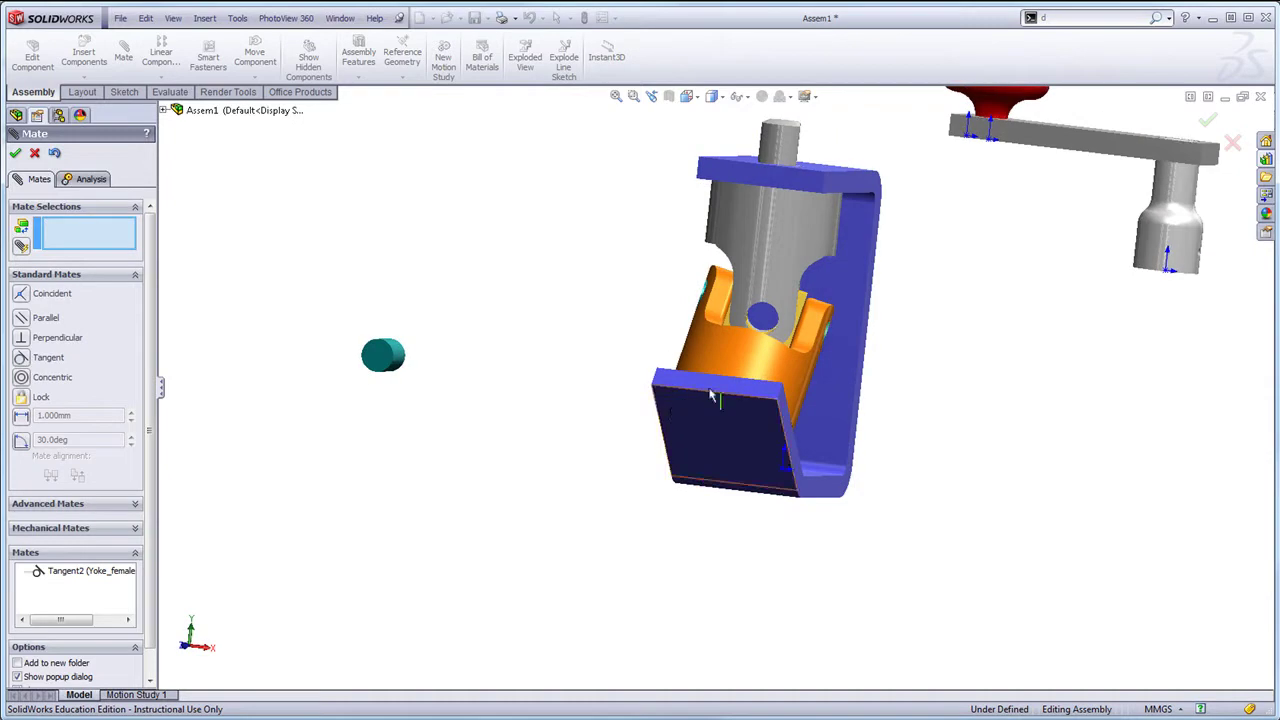
{"action": "left_click_drag", "start_coordinate": [714, 360], "coordinate": [740, 370]}
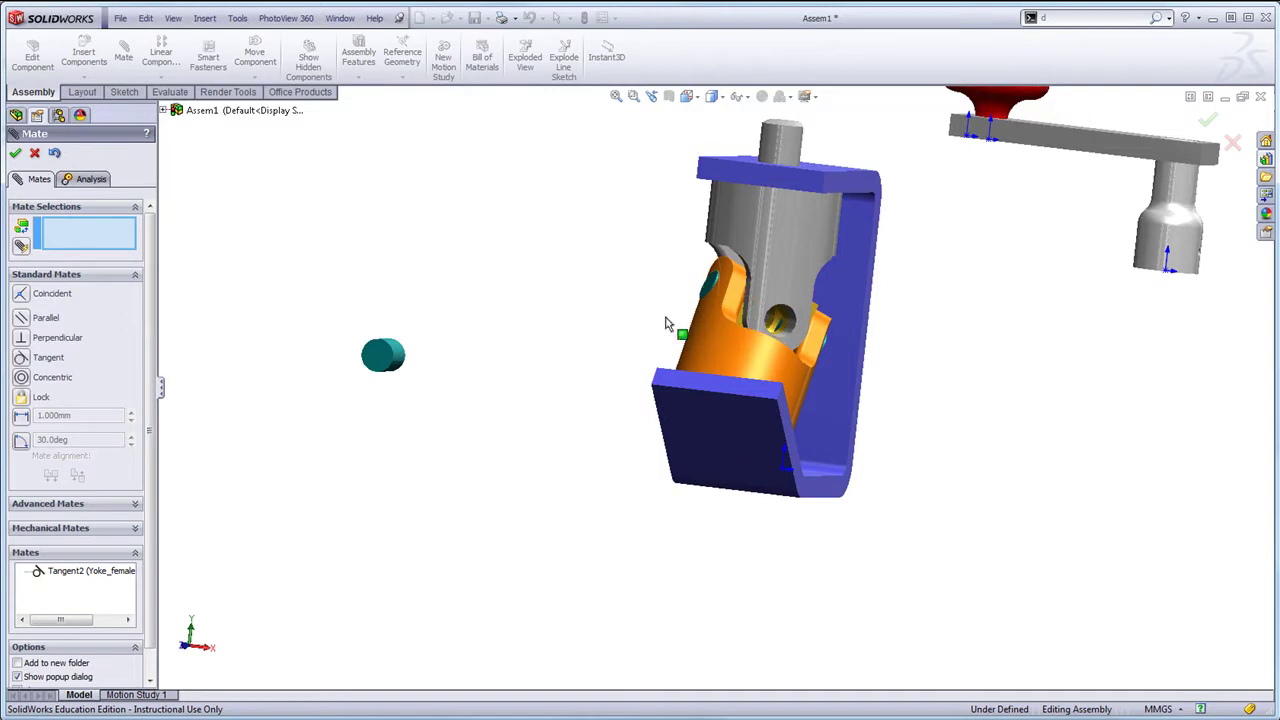
{"action": "left_click_drag", "start_coordinate": [390, 356], "coordinate": [450, 352]}
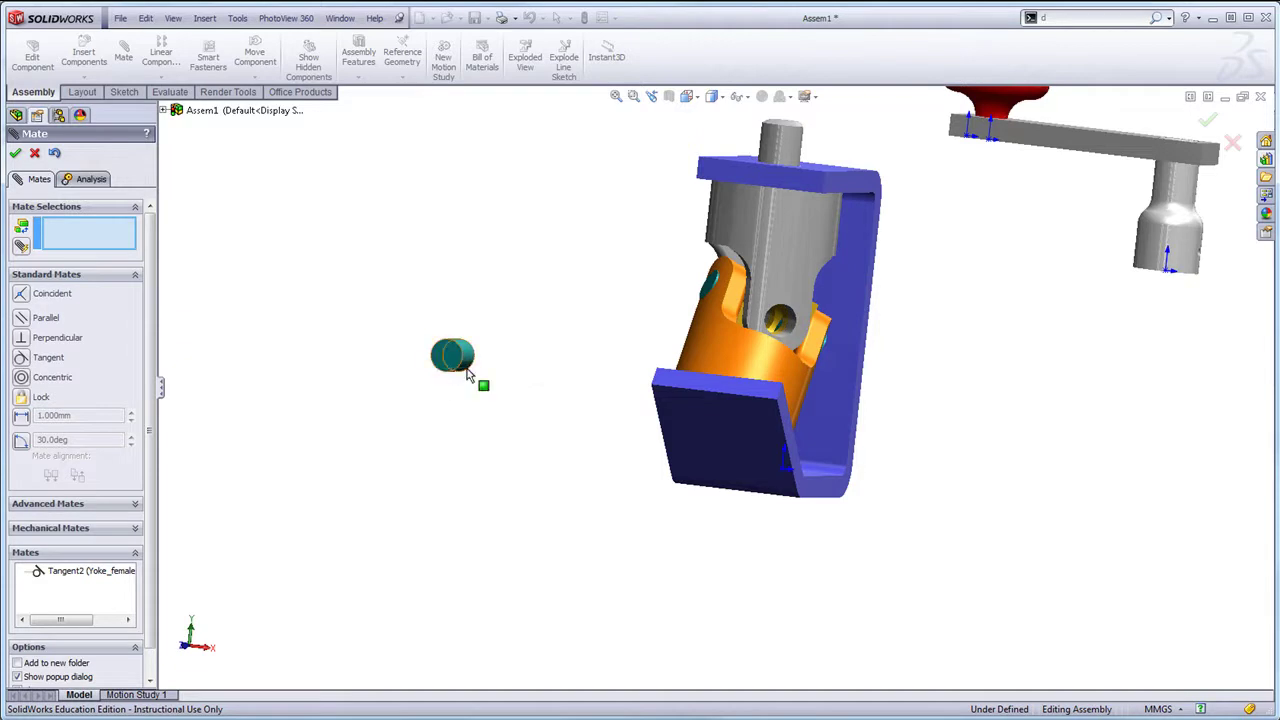
{"action": "middle_click_drag", "start_coordinate": [465, 382], "coordinate": [436, 394]}
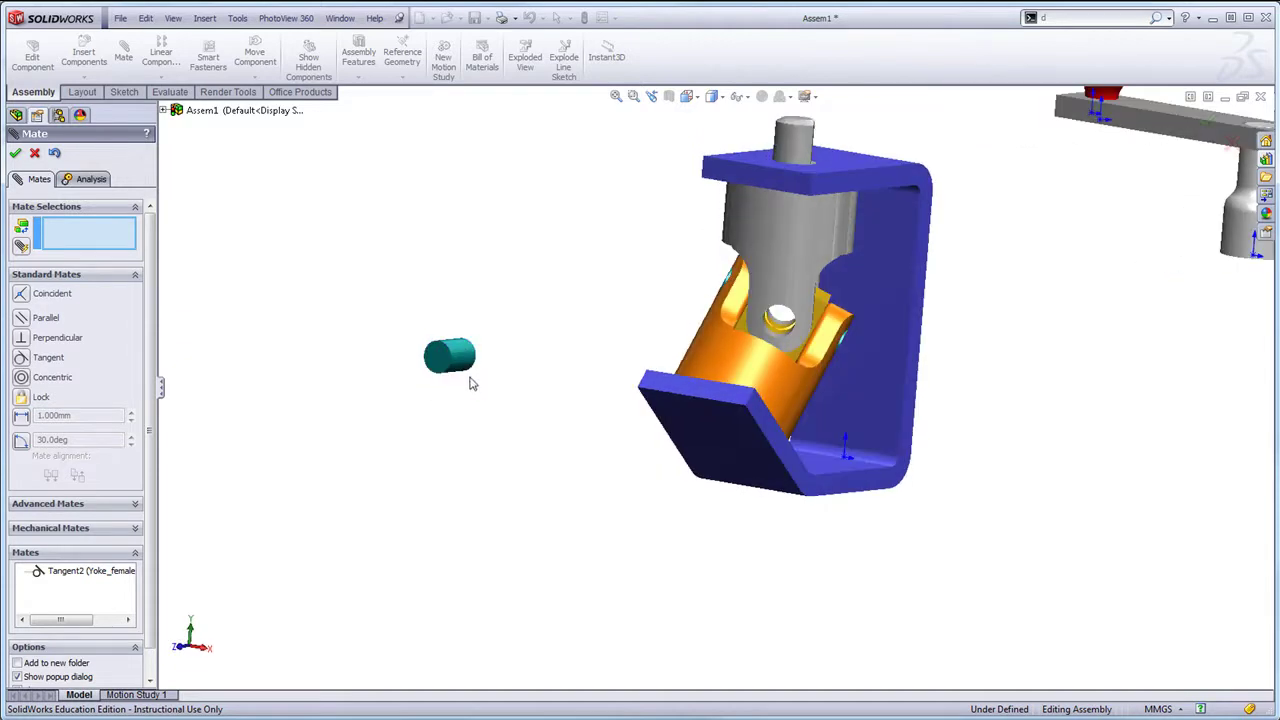
Step: End the Mate command and switch the loose pin<3> to its LONG configuration in the component properties
{"action": "left_click", "coordinate": [466, 370]}
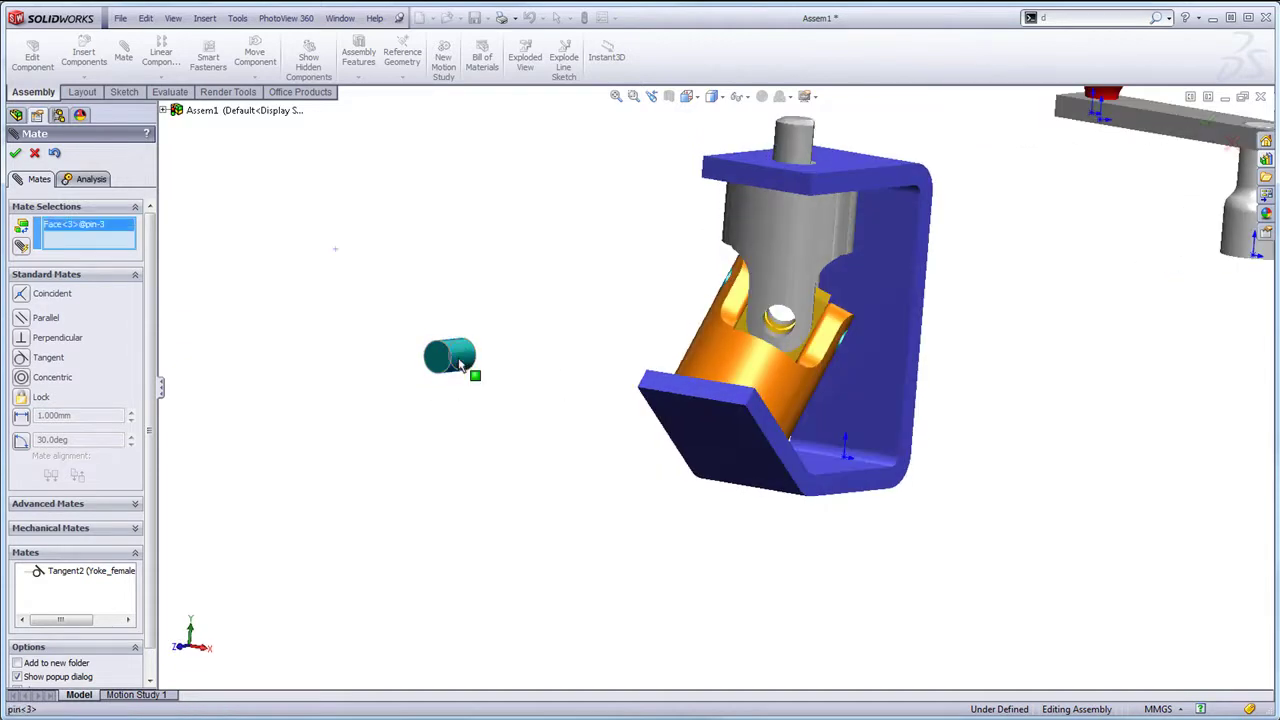
{"action": "left_click", "coordinate": [15, 153]}
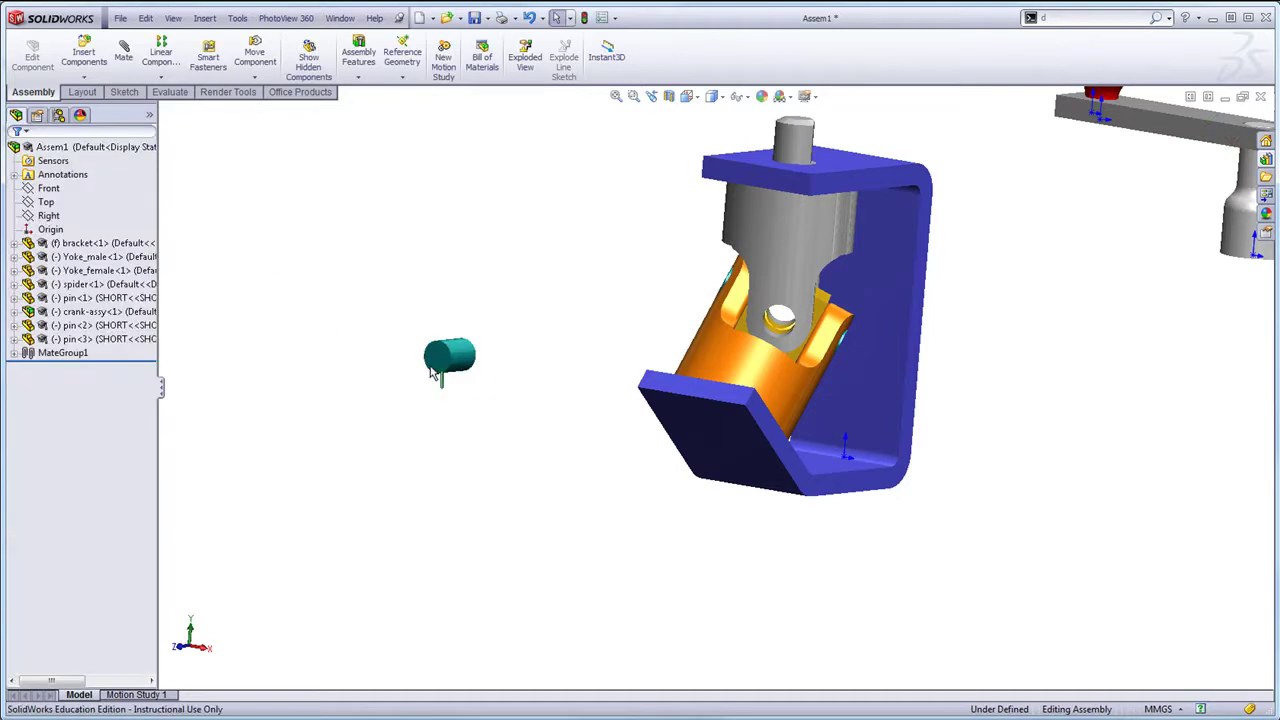
{"action": "left_click", "coordinate": [460, 365]}
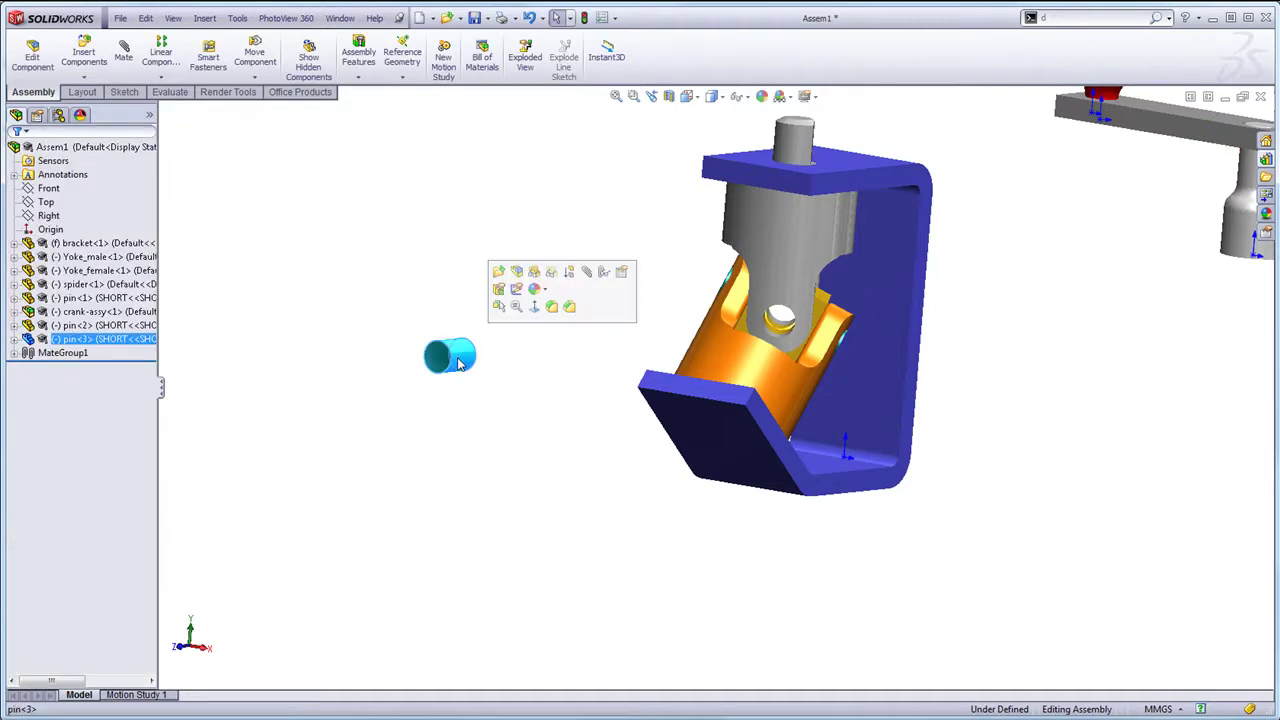
{"action": "left_click", "coordinate": [621, 275]}
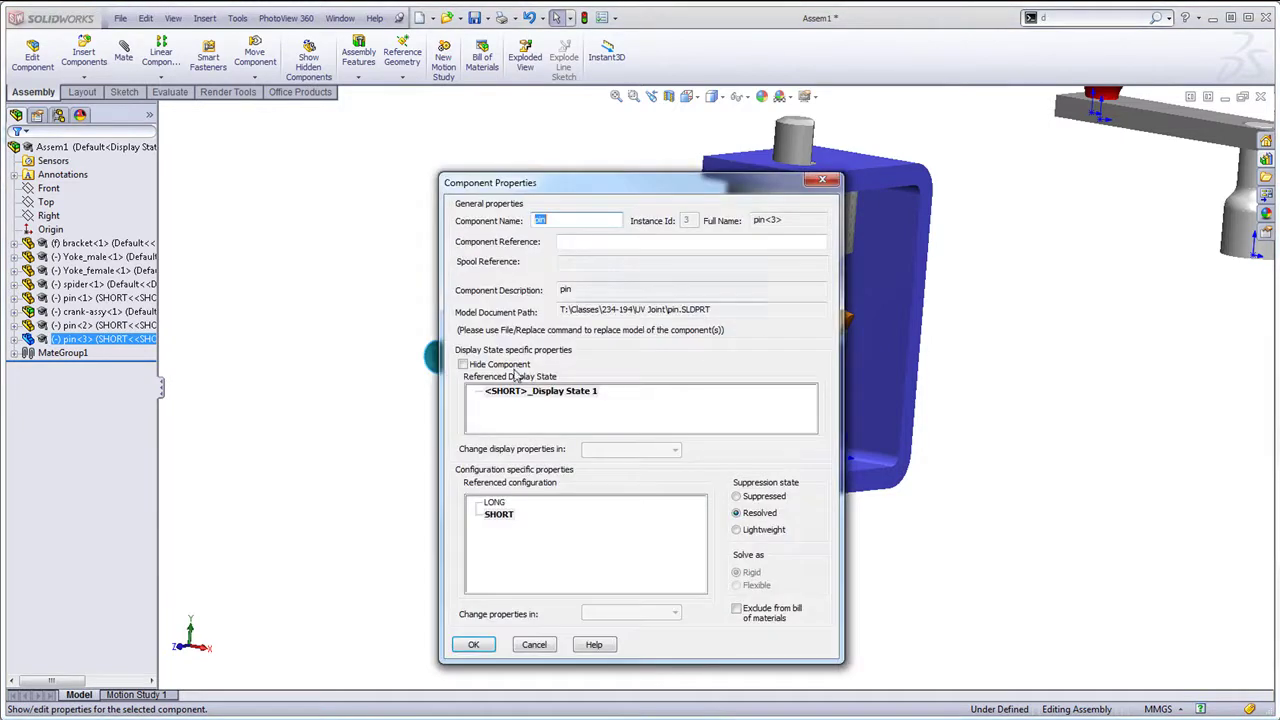
{"action": "left_click", "coordinate": [494, 503]}
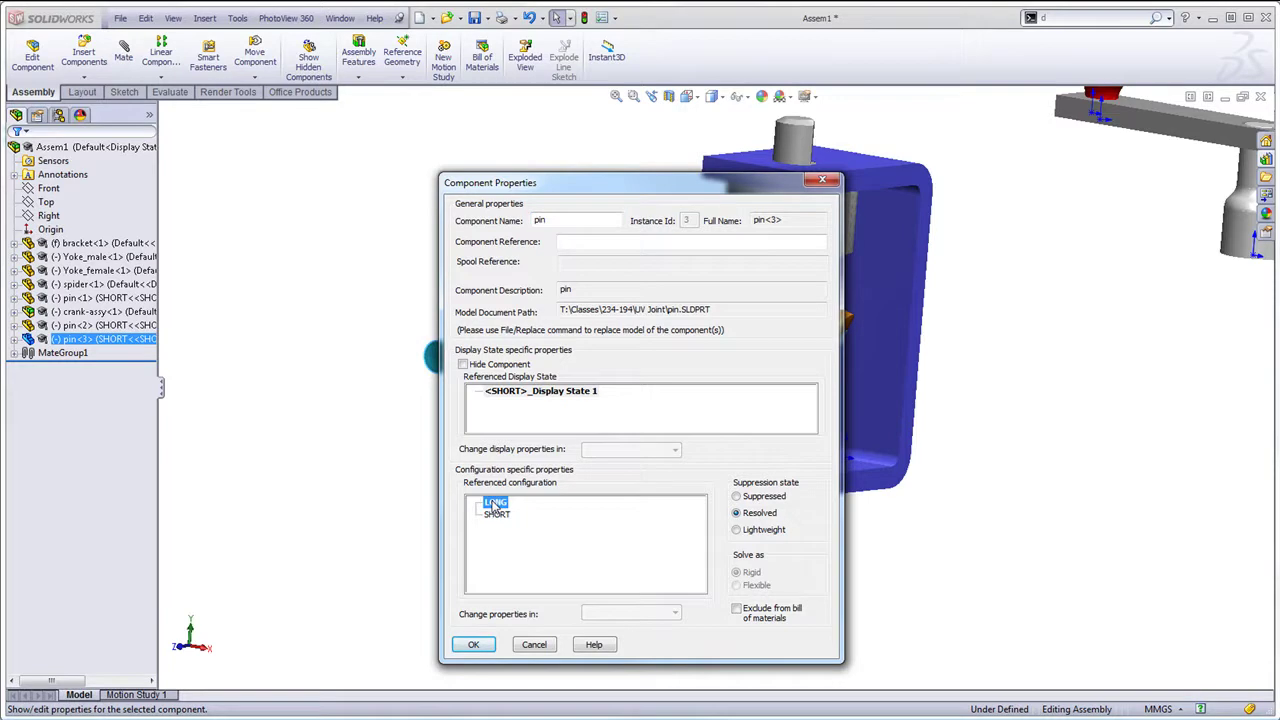
{"action": "left_click", "coordinate": [474, 646]}
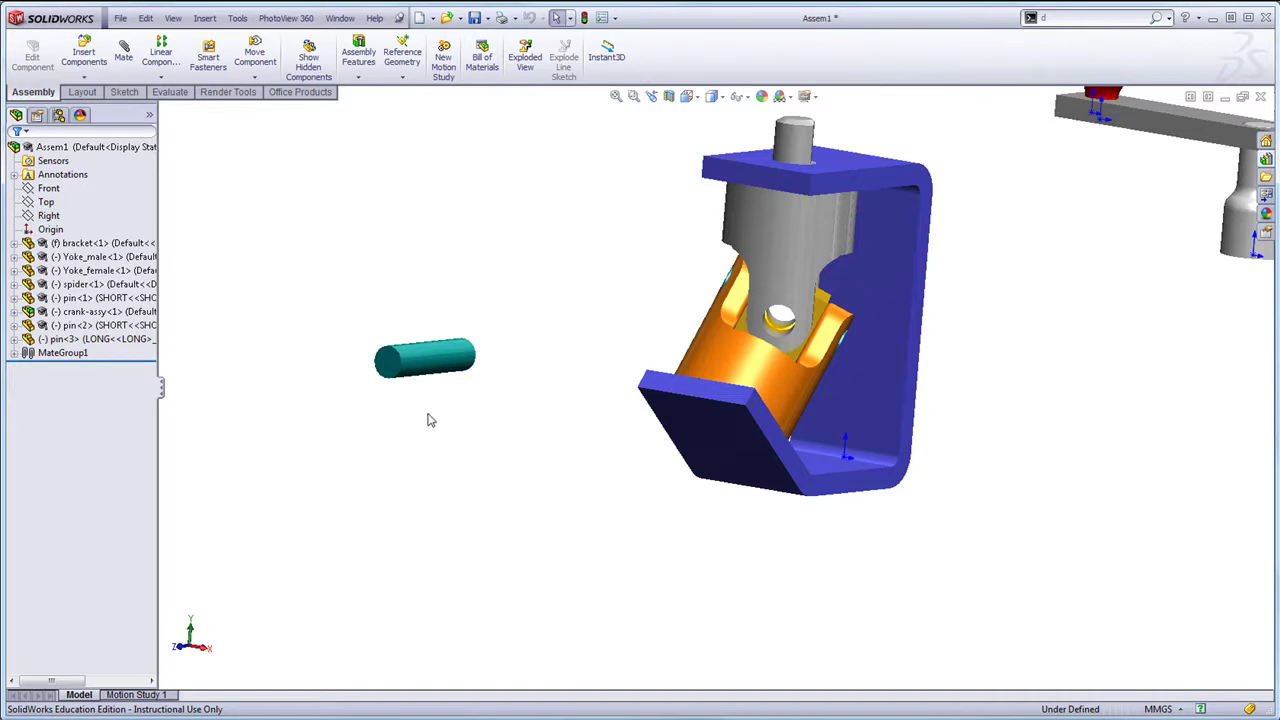
Step: Add a concentric mate between the long pin's cylindrical face and the pin hole in the male yoke
{"action": "left_click", "coordinate": [123, 55]}
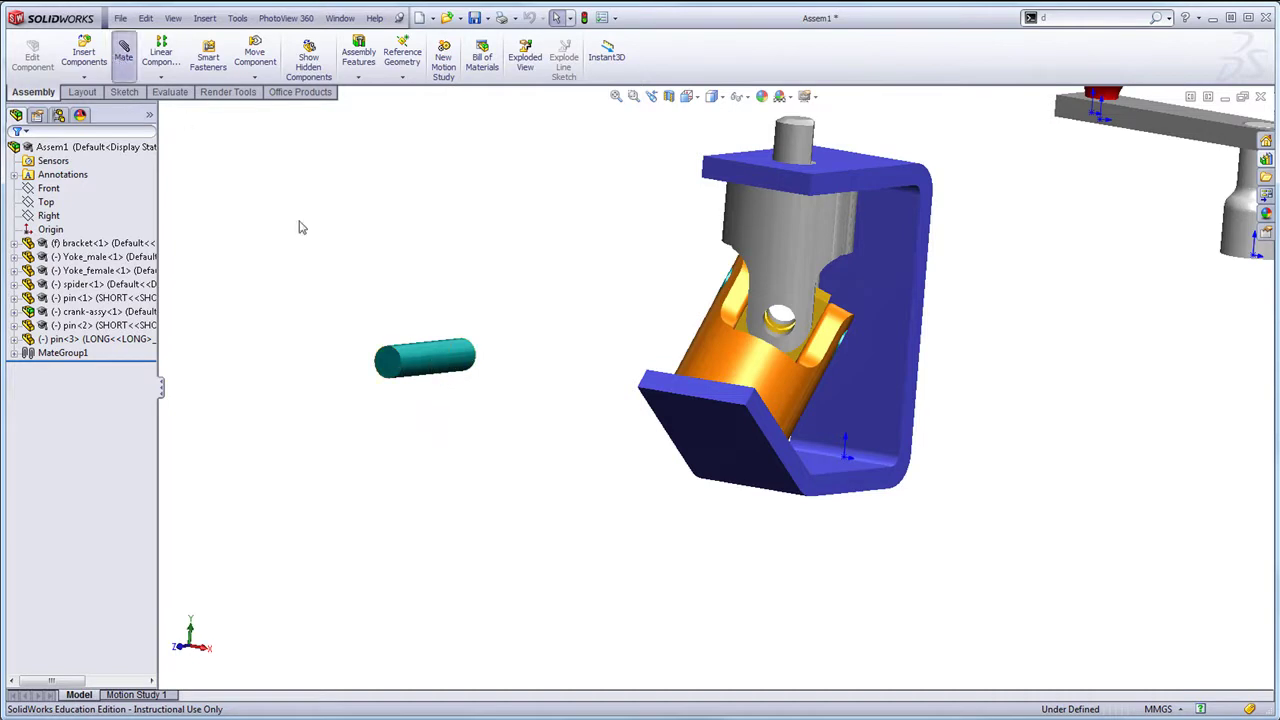
{"action": "left_click", "coordinate": [450, 358]}
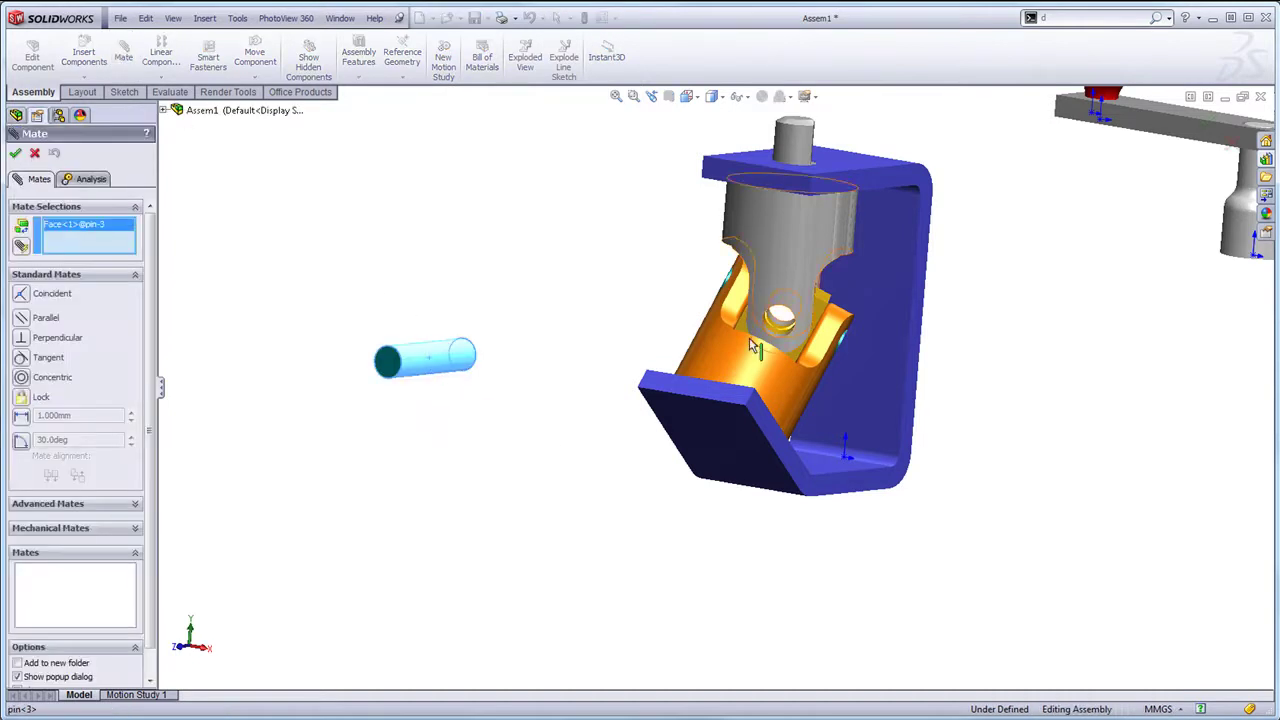
{"action": "middle_click_drag", "start_coordinate": [568, 318], "coordinate": [526, 290]}
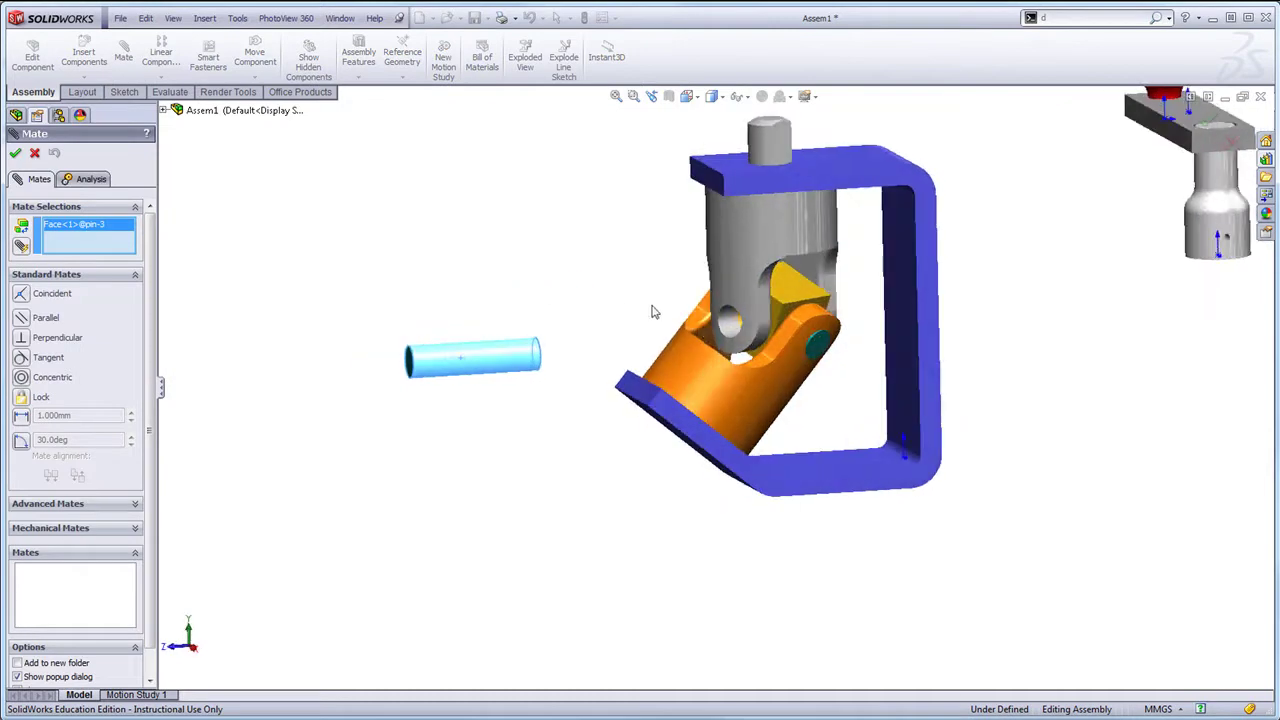
{"action": "left_click", "coordinate": [724, 328]}
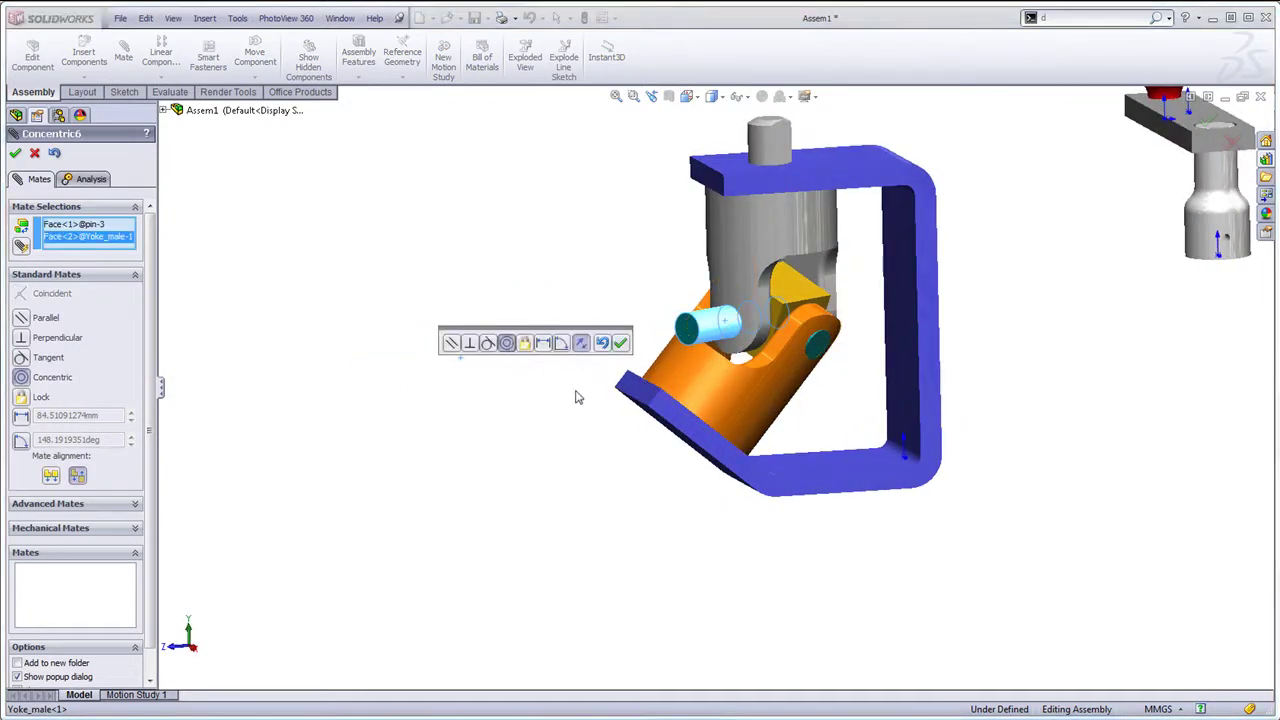
{"action": "left_click", "coordinate": [620, 343]}
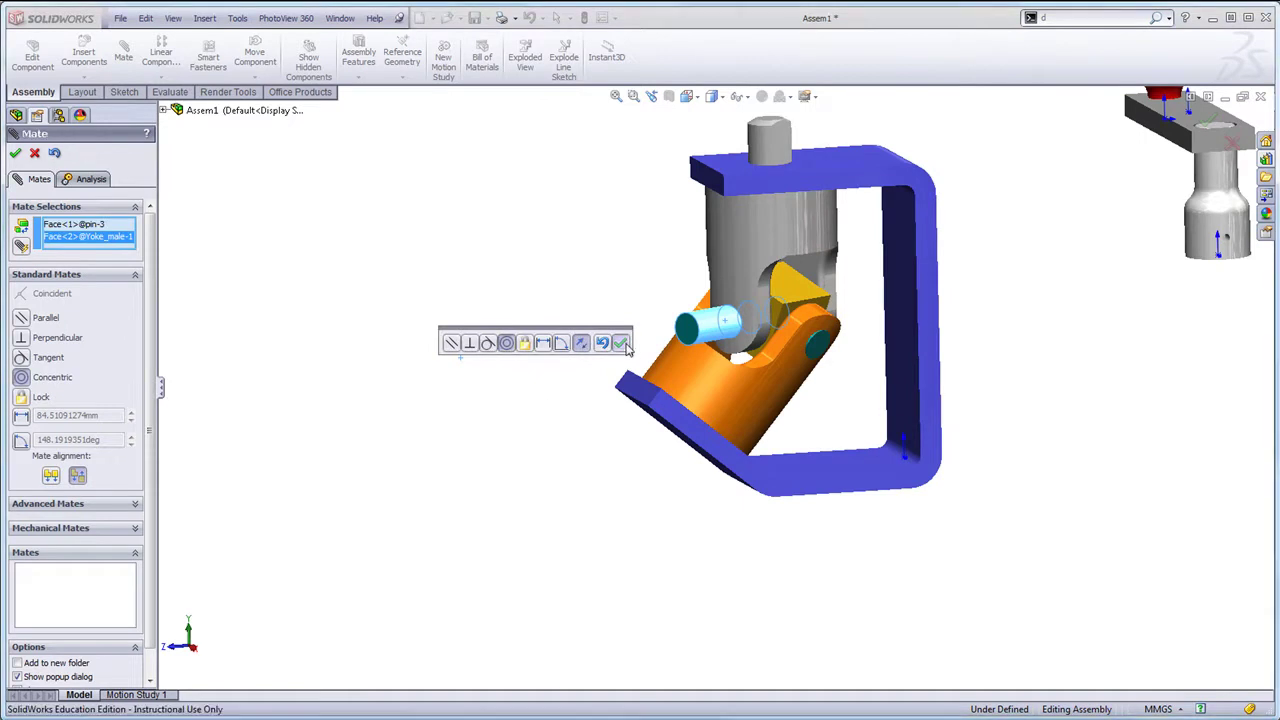
Step: Add a tangent mate between the long pin's end face and the male yoke's outer cylindrical surface
{"action": "left_click", "coordinate": [685, 332]}
{"action": "left_click", "coordinate": [734, 258]}
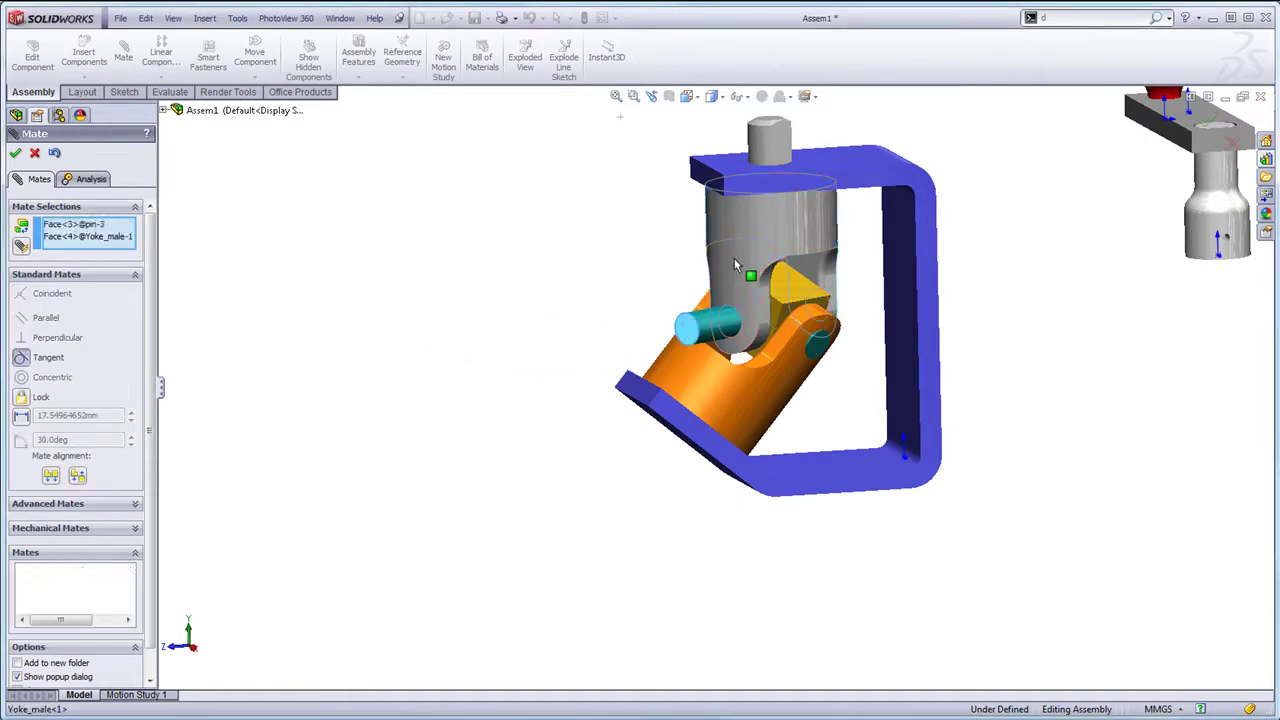
{"action": "left_click", "coordinate": [457, 358]}
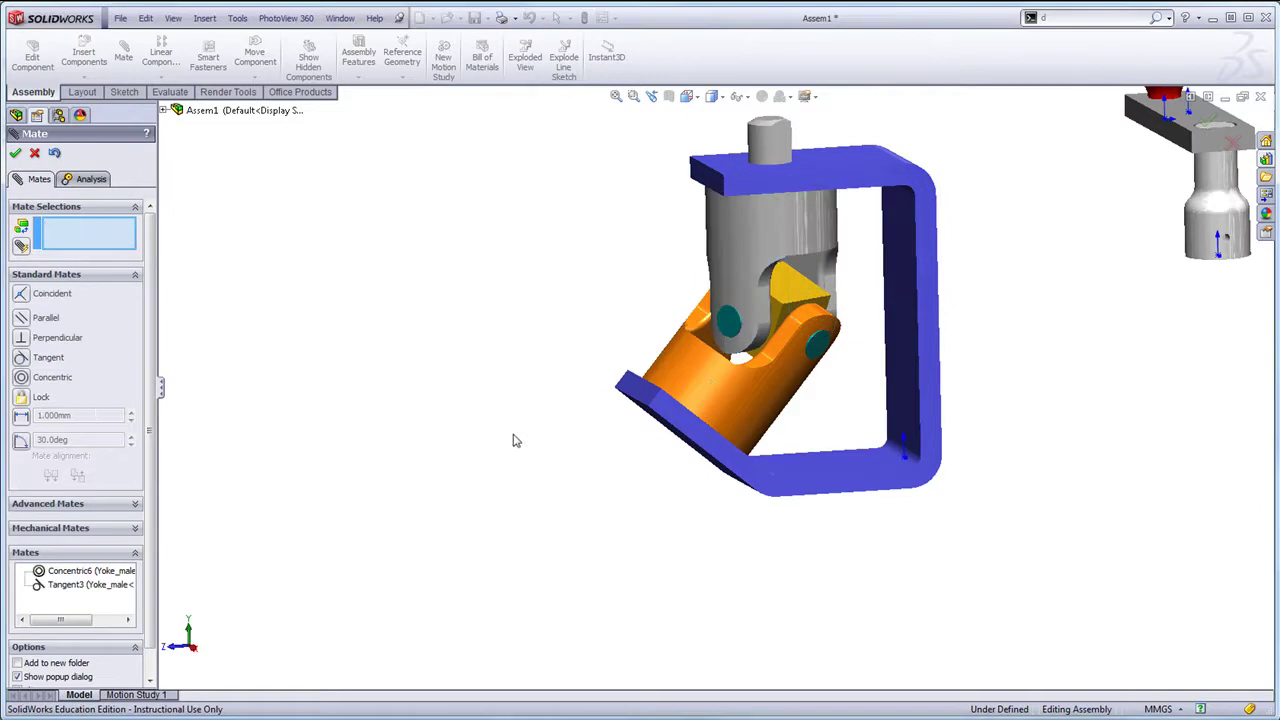
Step: Add a concentric mate between the crank shaft's bore and the male yoke's stub shaft above the bracket
{"action": "key", "text": "z"}
{"action": "scroll", "coordinate": [928, 309], "scroll_direction": "down", "scroll_amount": 3}
{"action": "left_click_drag", "start_coordinate": [1041, 312], "coordinate": [535, 100]}
{"action": "middle_click_drag", "start_coordinate": [433, 248], "coordinate": [464, 199]}
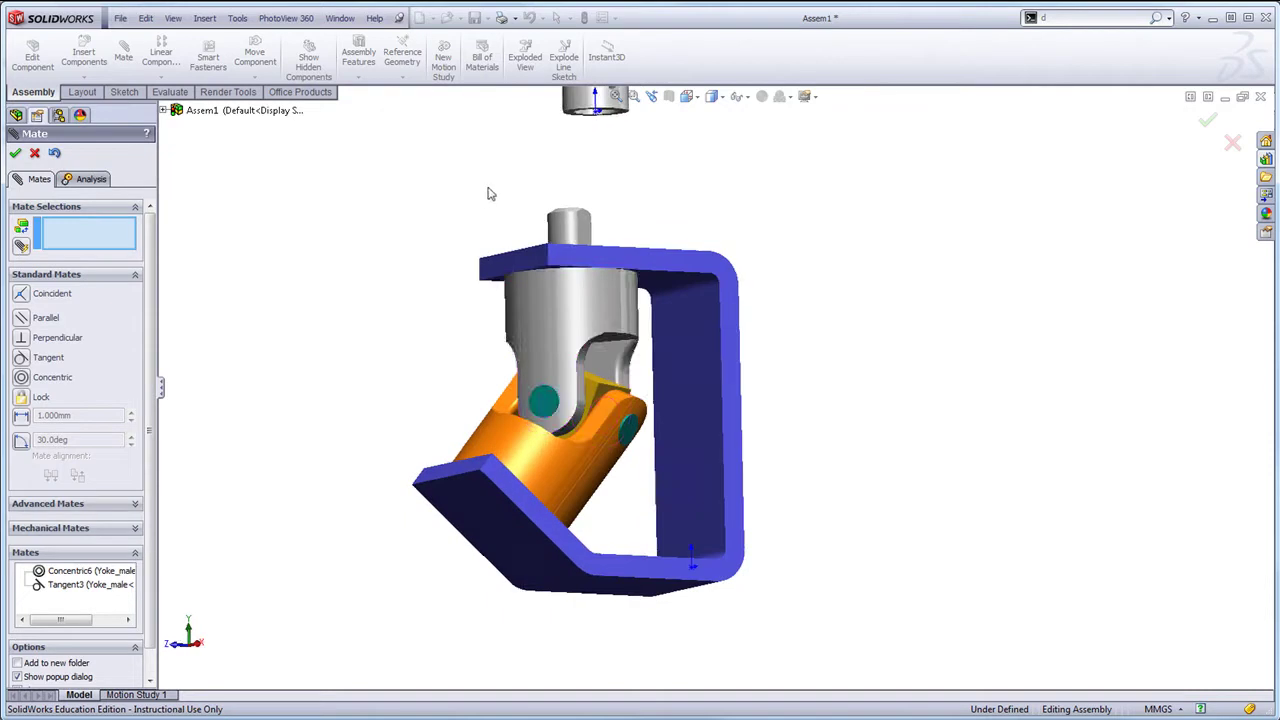
{"action": "scroll", "coordinate": [529, 209], "scroll_direction": "down", "scroll_amount": 3}
{"action": "scroll", "coordinate": [531, 206], "scroll_direction": "up", "scroll_amount": 3}
{"action": "scroll", "coordinate": [666, 263], "scroll_direction": "down", "scroll_amount": 4}
{"action": "middle_click_drag", "start_coordinate": [690, 296], "coordinate": [683, 260]}
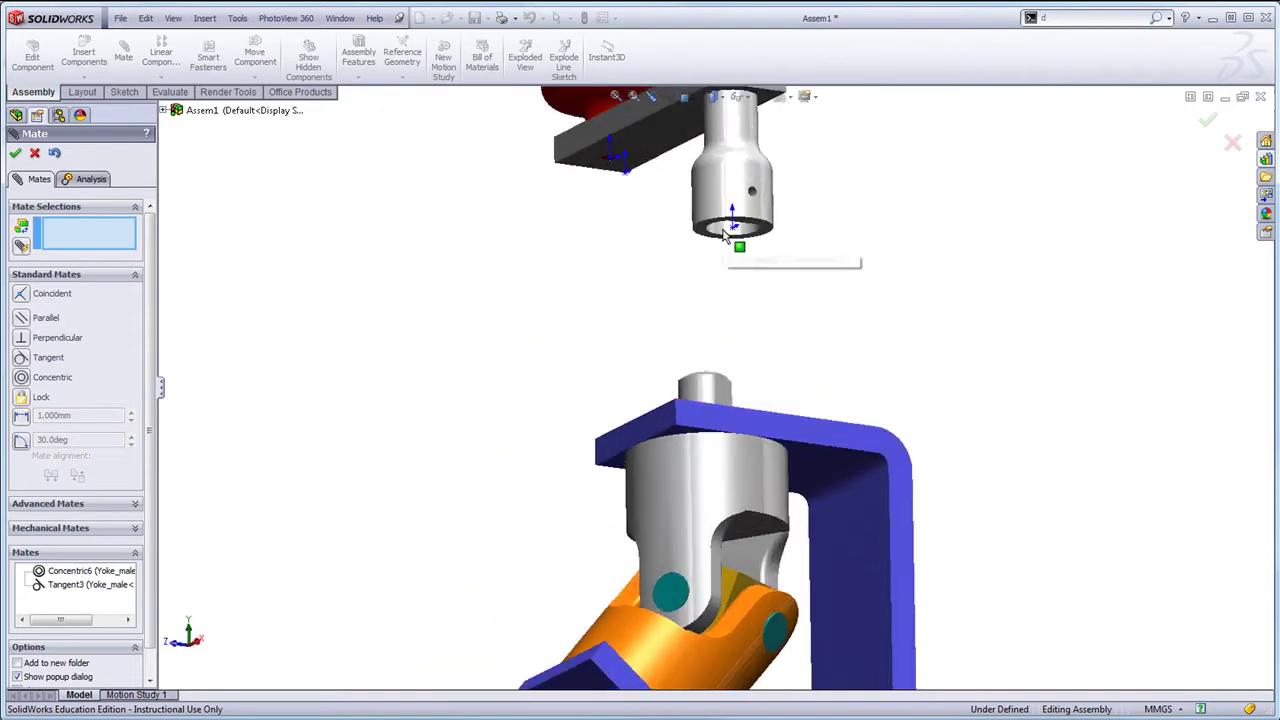
{"action": "left_click", "coordinate": [716, 235]}
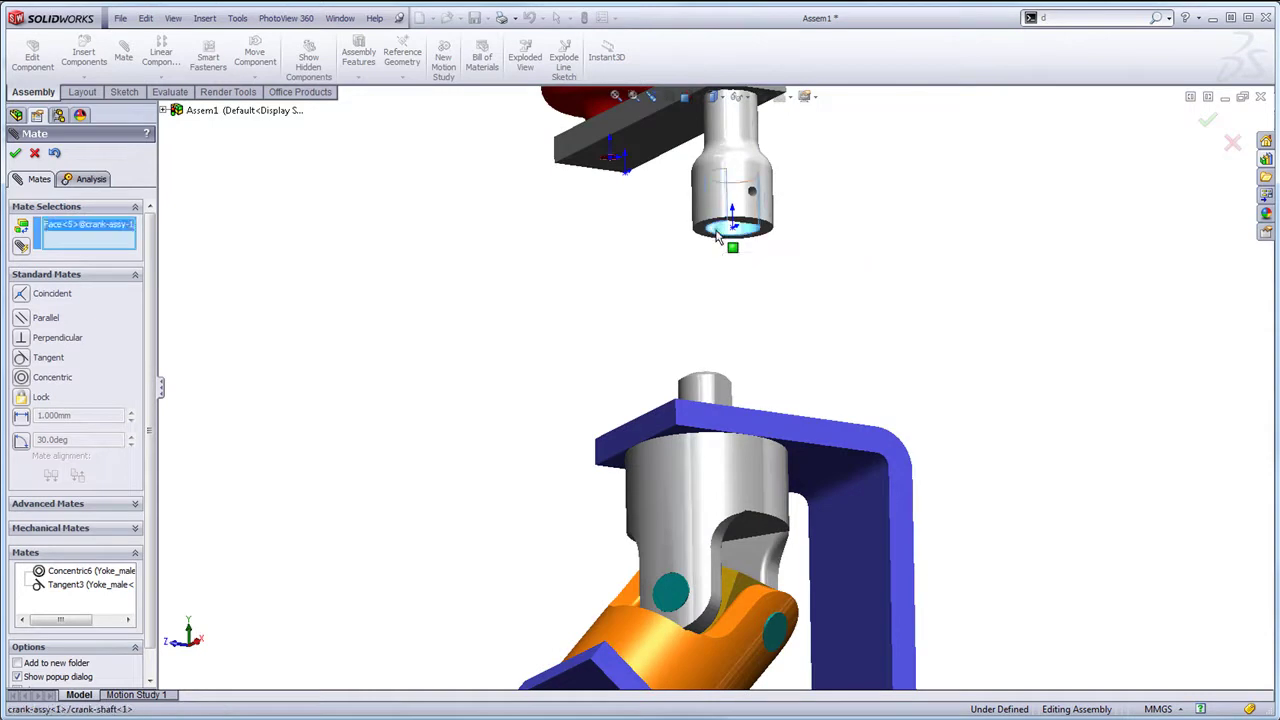
{"action": "left_click", "coordinate": [703, 393]}
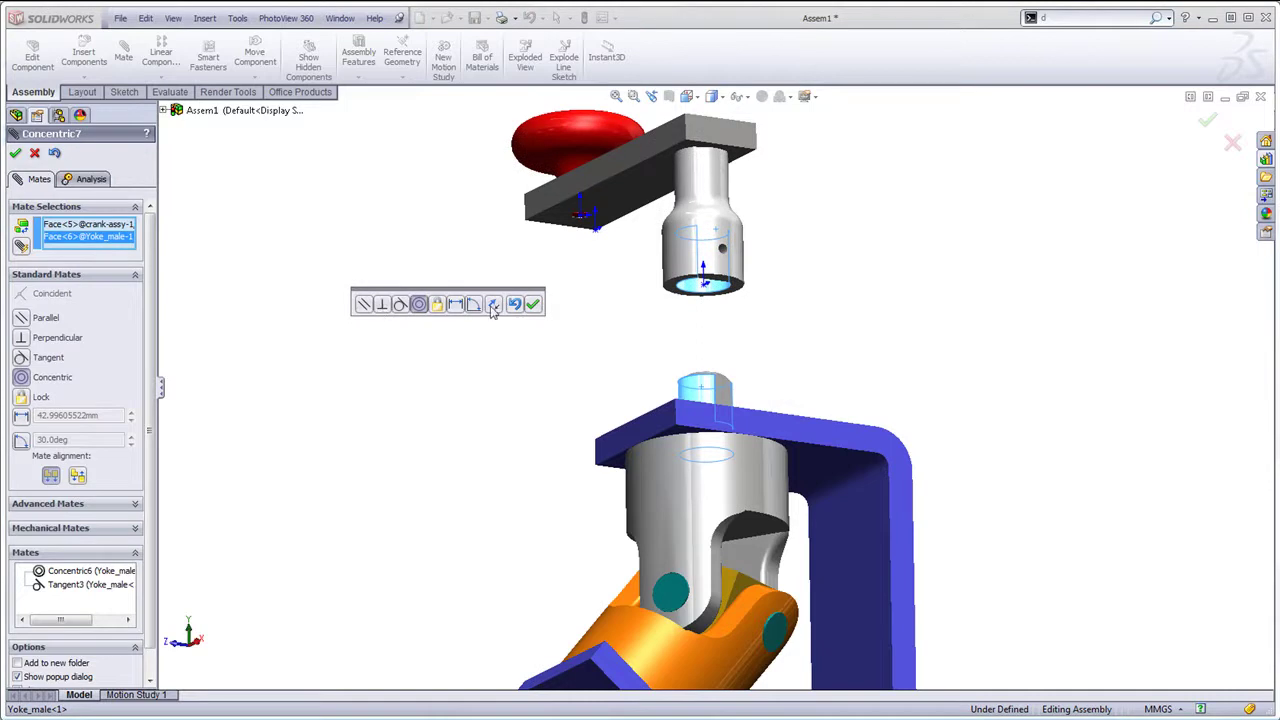
{"action": "left_click", "coordinate": [534, 304]}
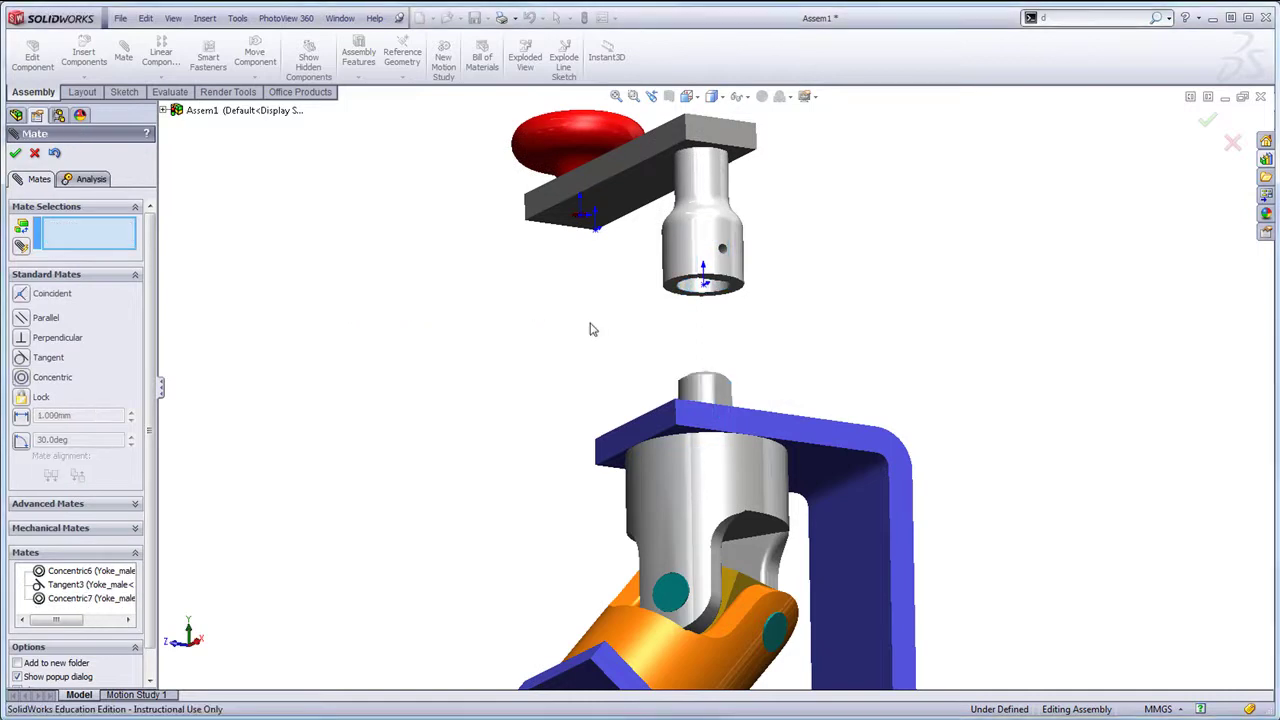
Step: Add a coincident mate between the flat on the male yoke's shaft and the crank bore's flat, and swing the crank arm around to turn the joint
{"action": "middle_click_drag", "start_coordinate": [580, 326], "coordinate": [569, 385]}
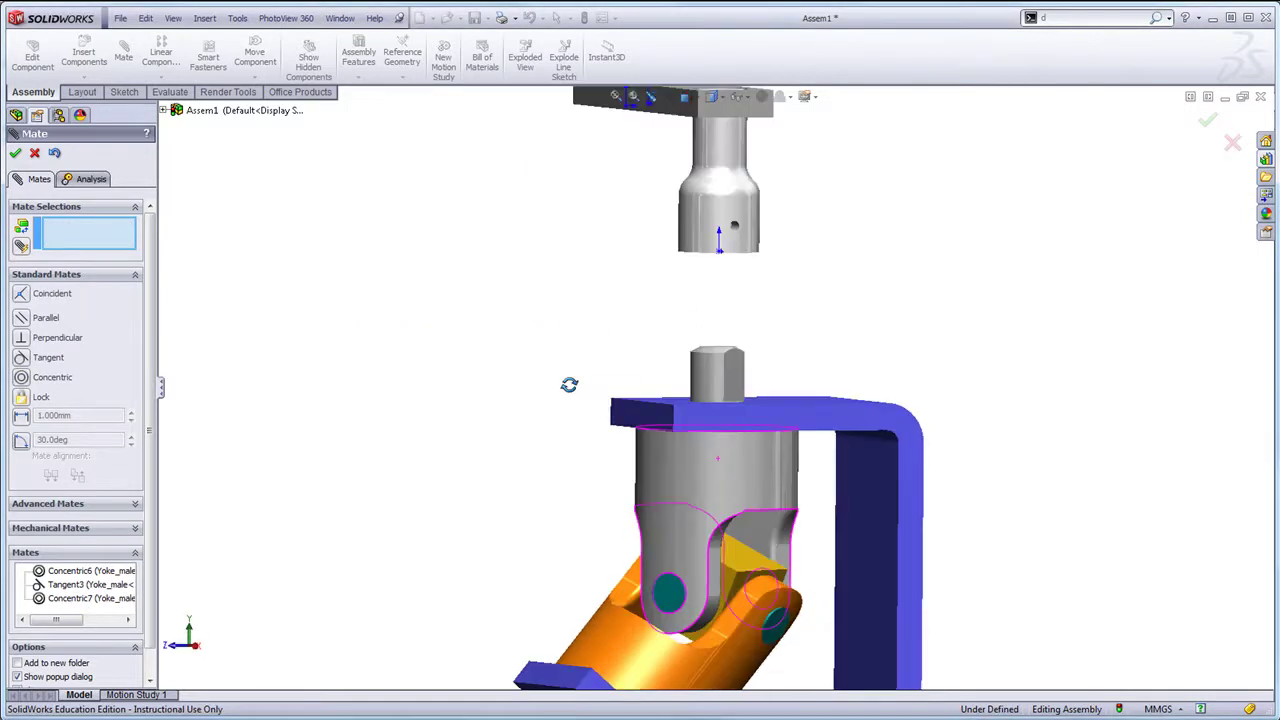
{"action": "left_click", "coordinate": [731, 381]}
{"action": "middle_click_drag", "start_coordinate": [731, 381], "coordinate": [774, 240]}
{"action": "scroll", "coordinate": [558, 341], "scroll_direction": "down", "scroll_amount": 2}
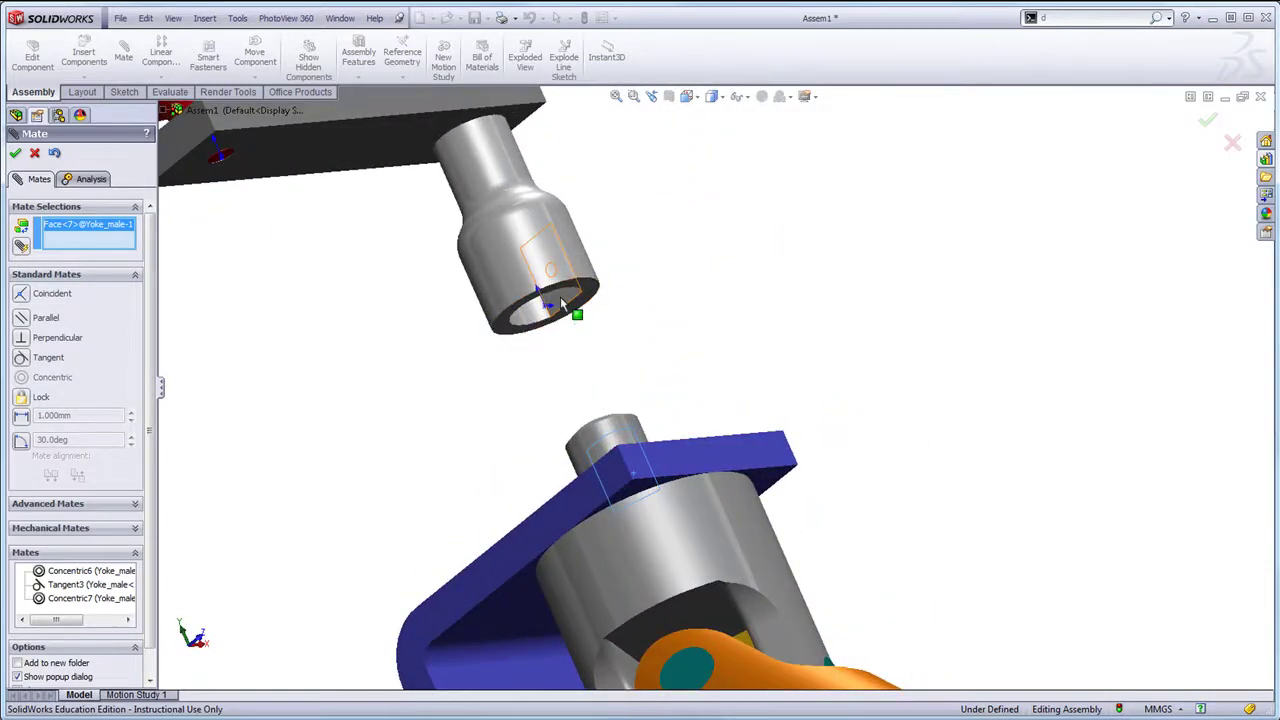
{"action": "left_click", "coordinate": [562, 303]}
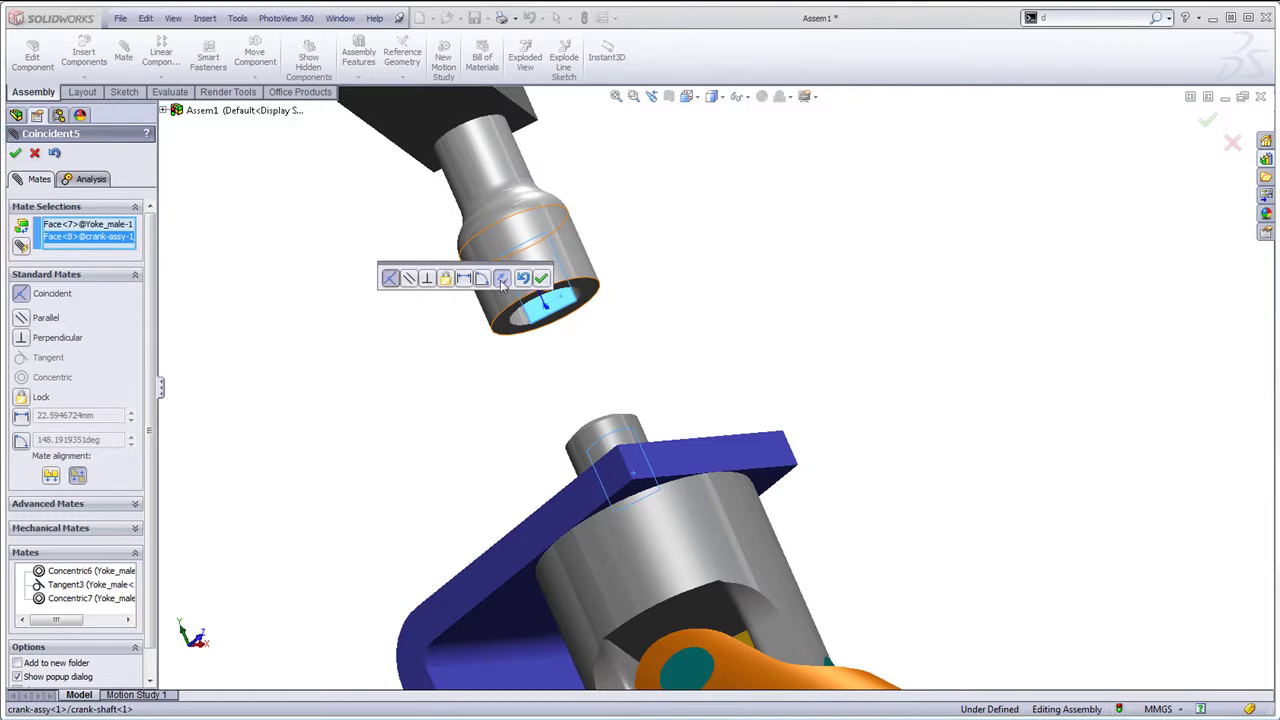
{"action": "left_click", "coordinate": [540, 279]}
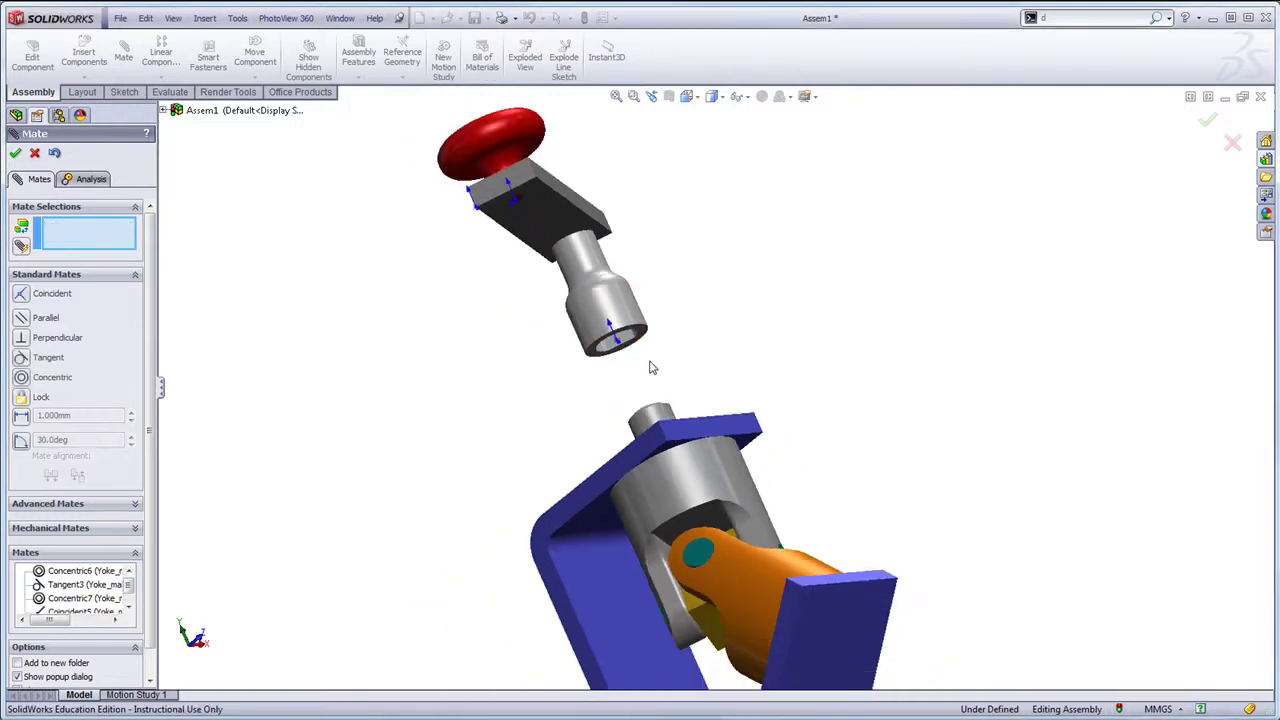
{"action": "key", "text": "ctrl+7"}
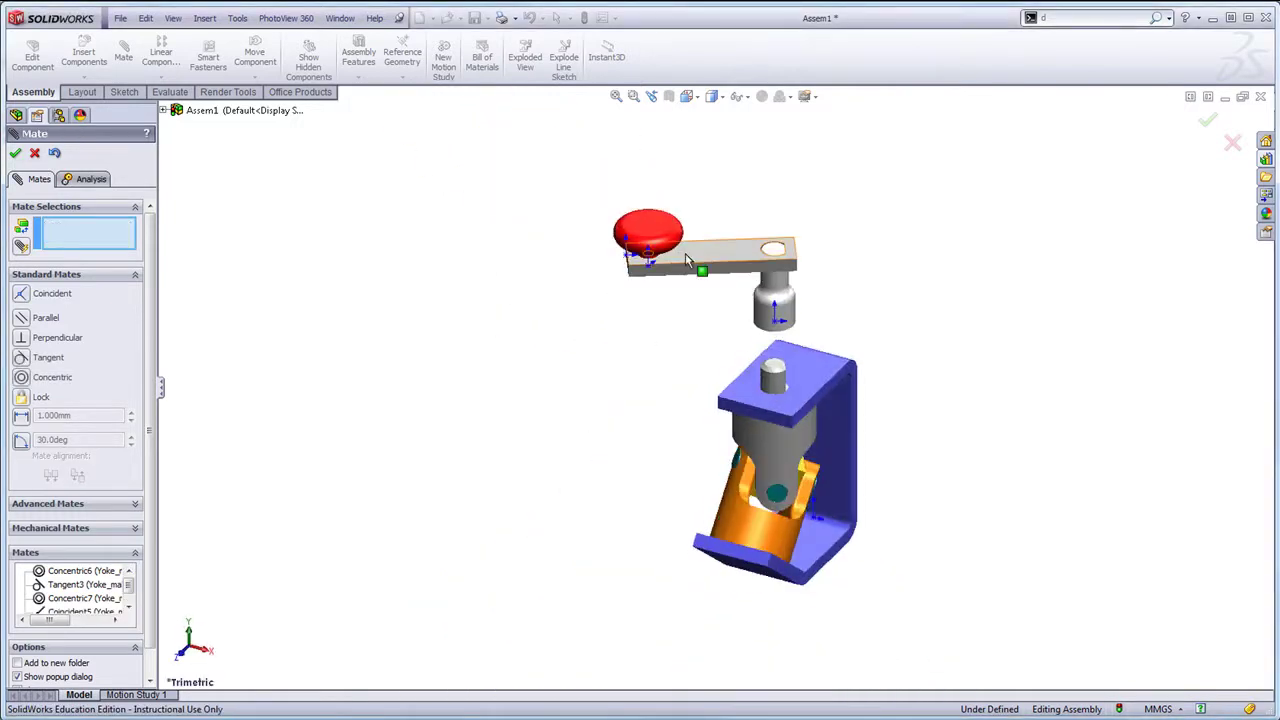
{"action": "left_click_drag", "start_coordinate": [687, 260], "coordinate": [857, 238]}
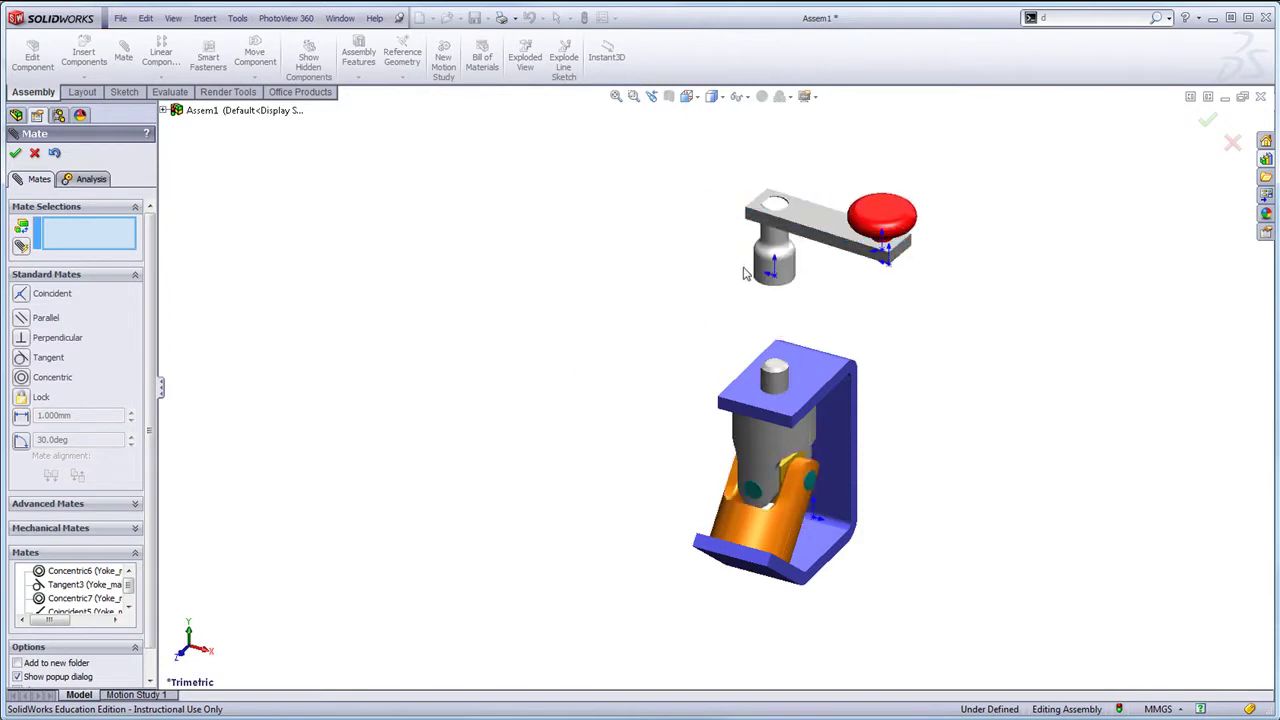
Step: Add a 1 mm distance mate between the crank shaft's lower end face and the bracket's top face, and end the Mate command
{"action": "middle_click_drag", "start_coordinate": [632, 350], "coordinate": [720, 310]}
{"action": "scroll", "coordinate": [775, 285], "scroll_direction": "down", "scroll_amount": 5}
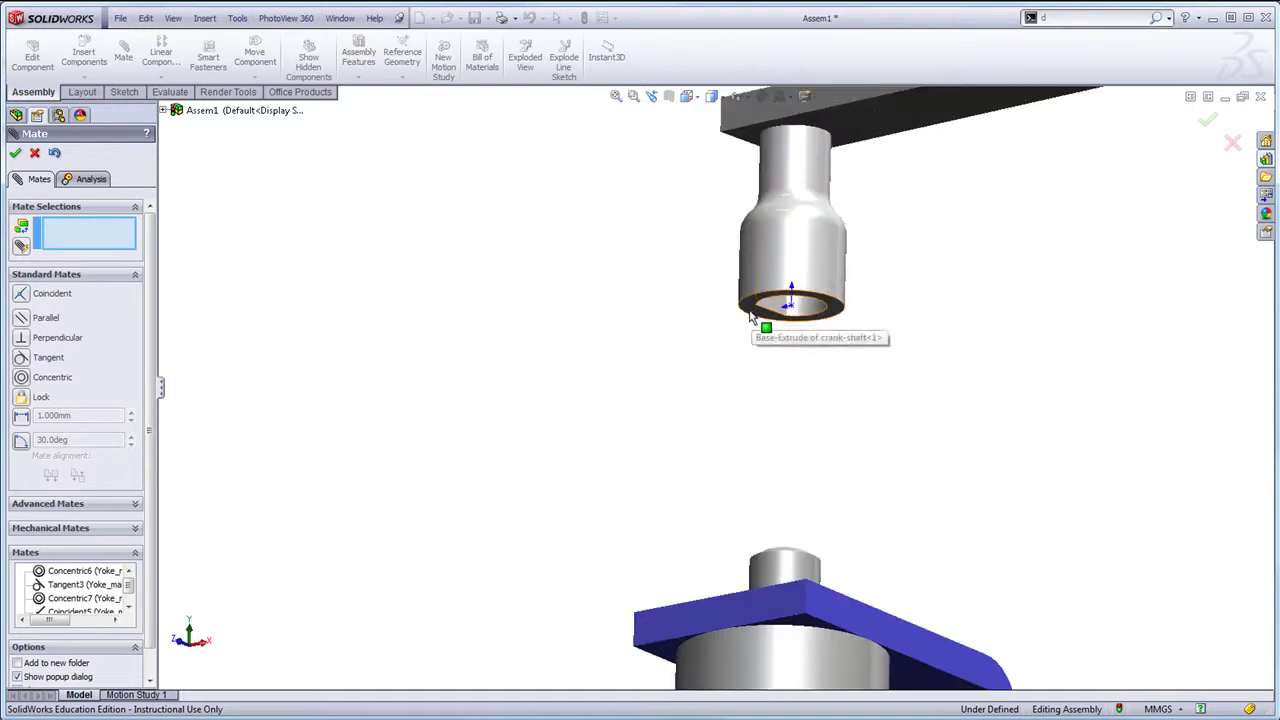
{"action": "left_click", "coordinate": [764, 317]}
{"action": "middle_click_drag", "start_coordinate": [714, 354], "coordinate": [716, 492]}
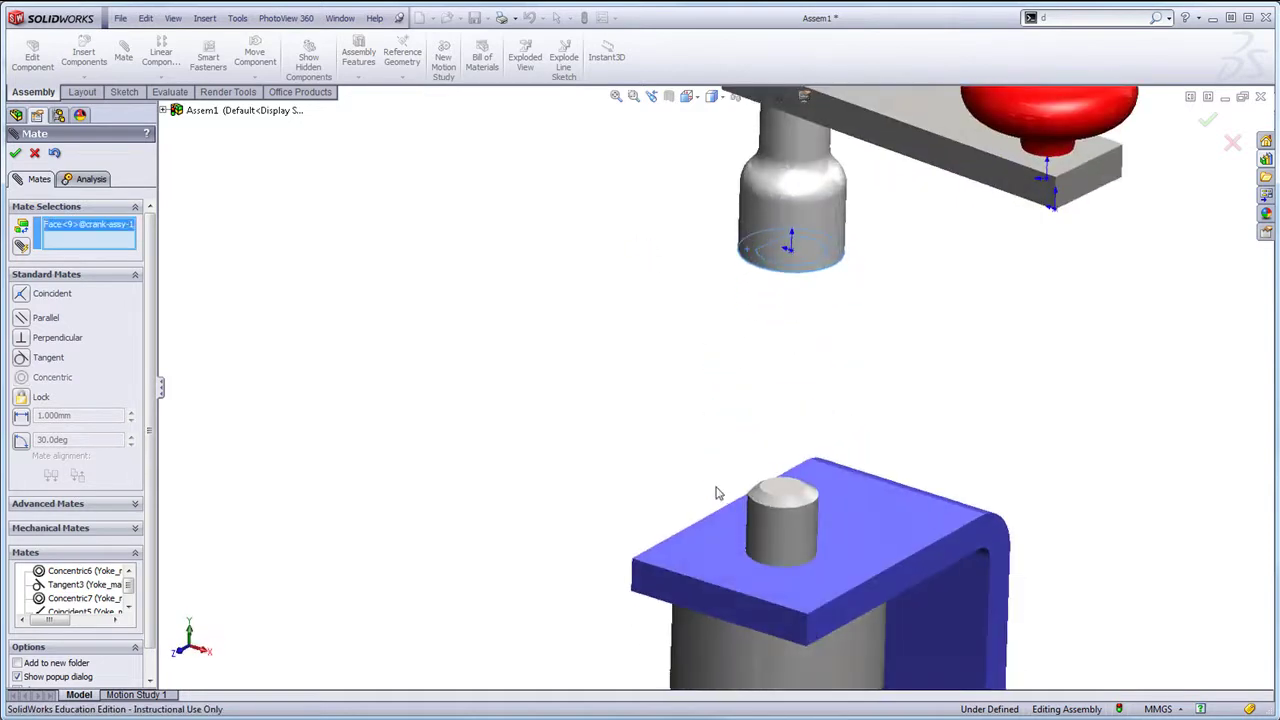
{"action": "left_click", "coordinate": [702, 547]}
{"action": "middle_click_drag", "start_coordinate": [566, 483], "coordinate": [554, 399]}
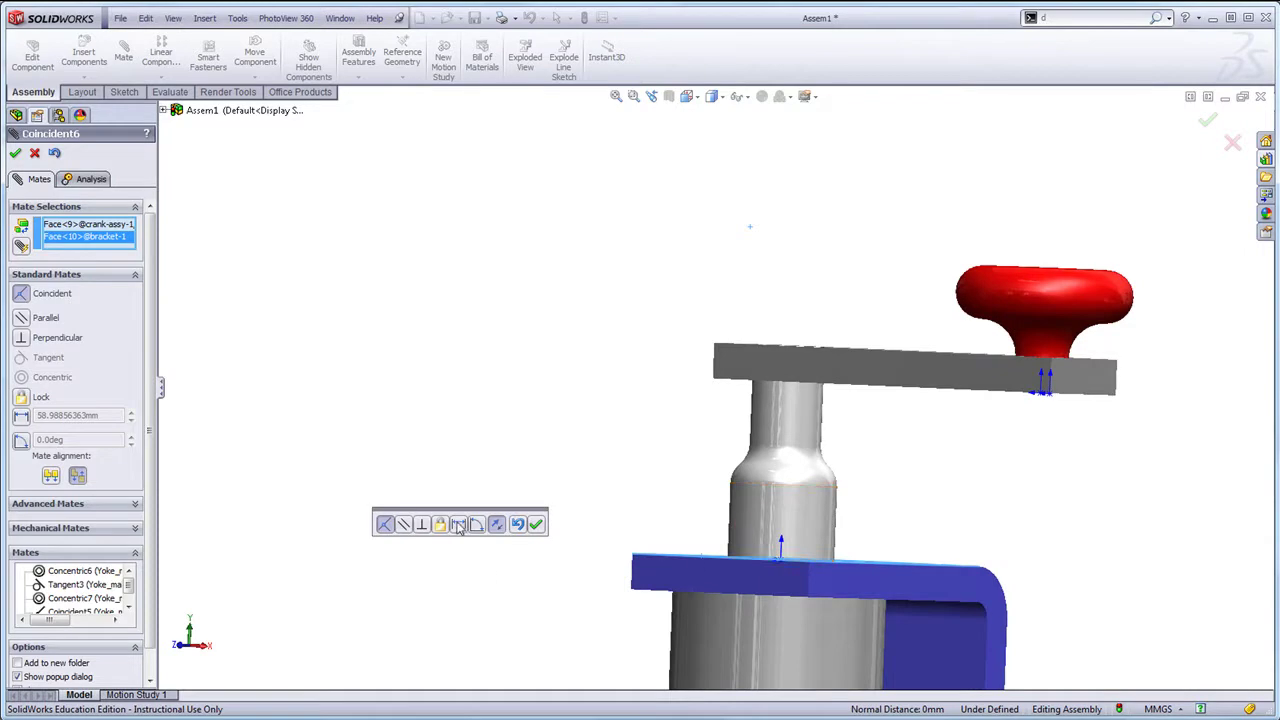
{"action": "key", "text": "ctrl"}
{"action": "key", "text": "ctrl"}
{"action": "key", "text": "ctrl"}
{"action": "key", "text": "ctrl"}
{"action": "left_click", "coordinate": [458, 525]}
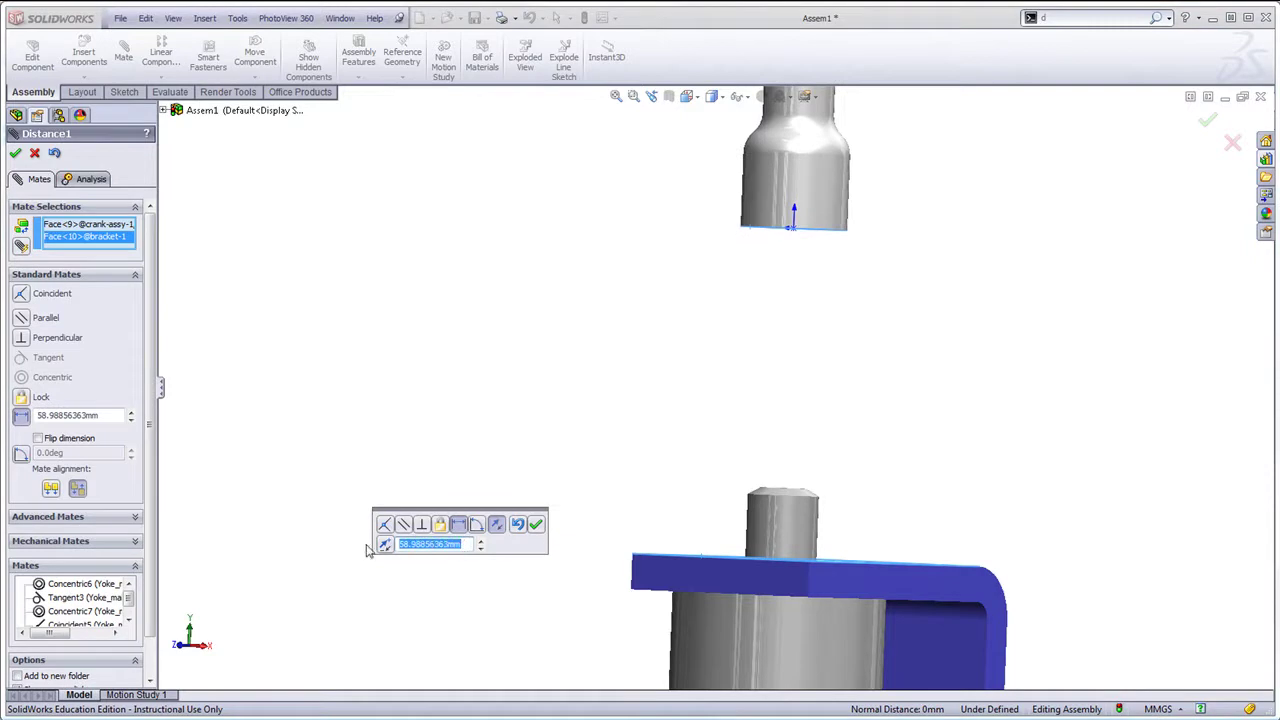
{"action": "type", "text": "1"}
{"action": "key", "text": "Return"}
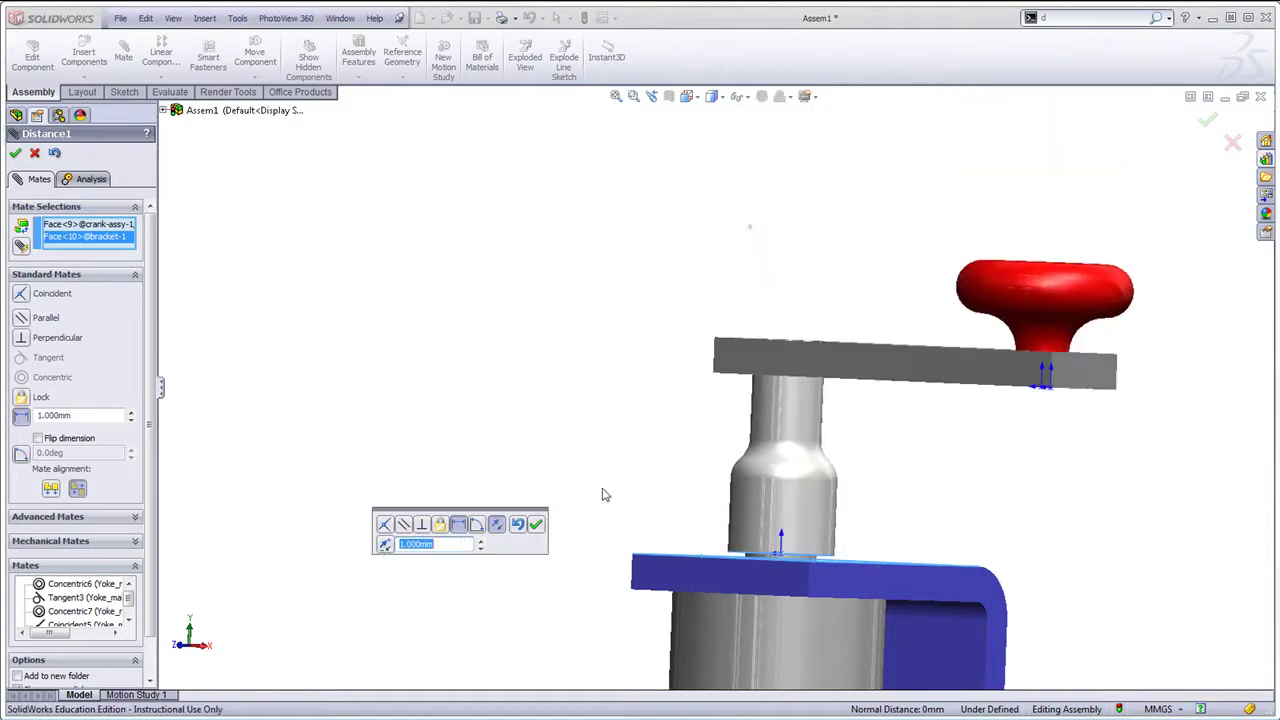
{"action": "left_click", "coordinate": [1209, 121]}
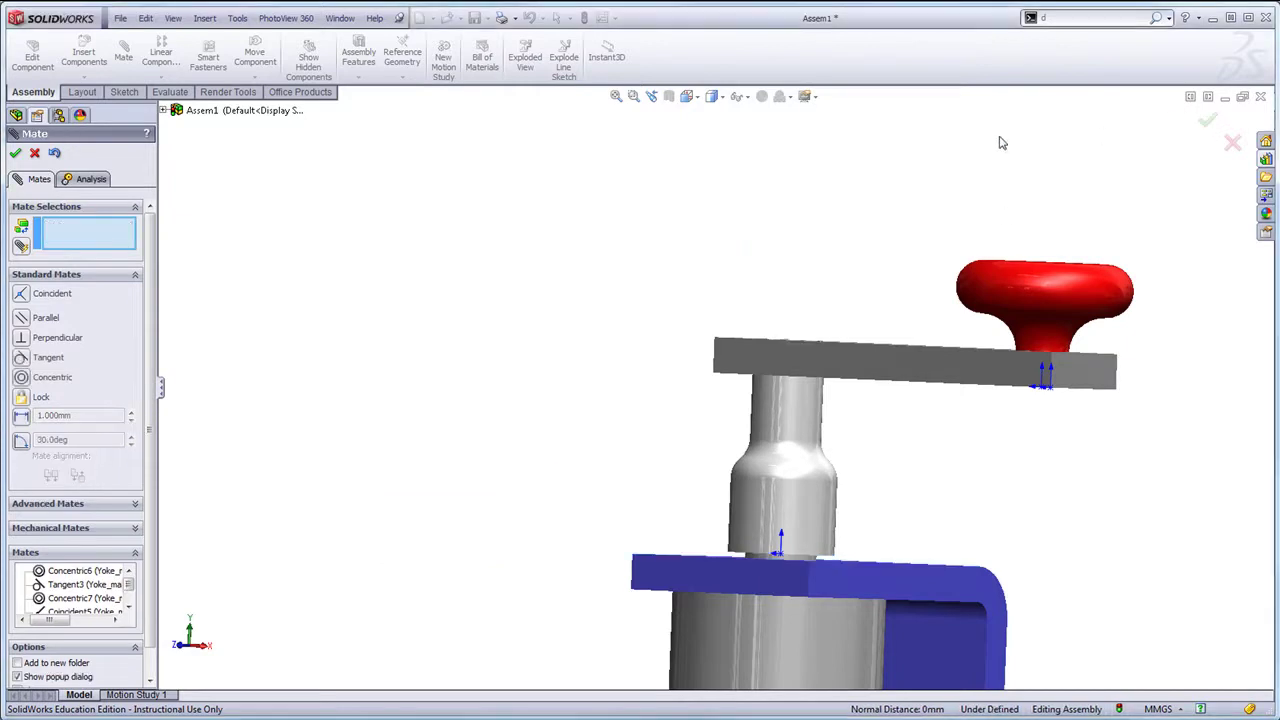
{"action": "left_click", "coordinate": [15, 154]}
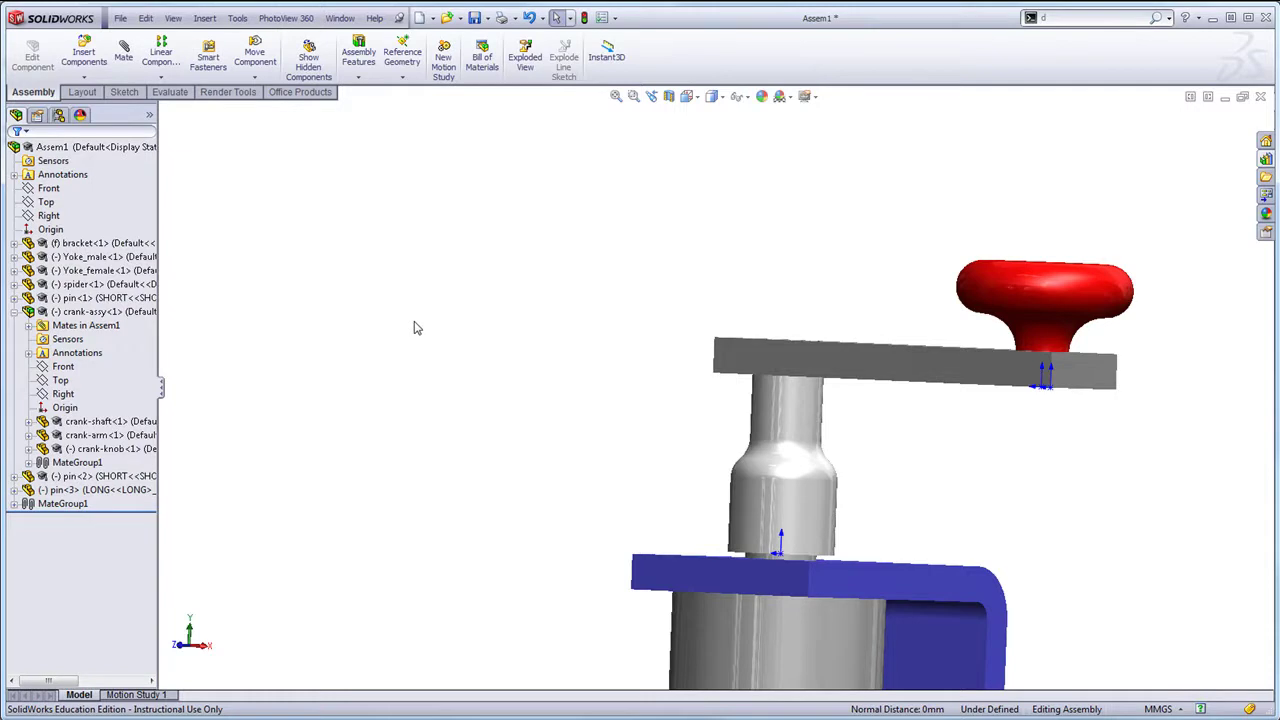
Step: Swing the crank arm around and turn the yokes to rotate the universal joint inside the bracket
{"action": "key", "text": "ctrl+7"}
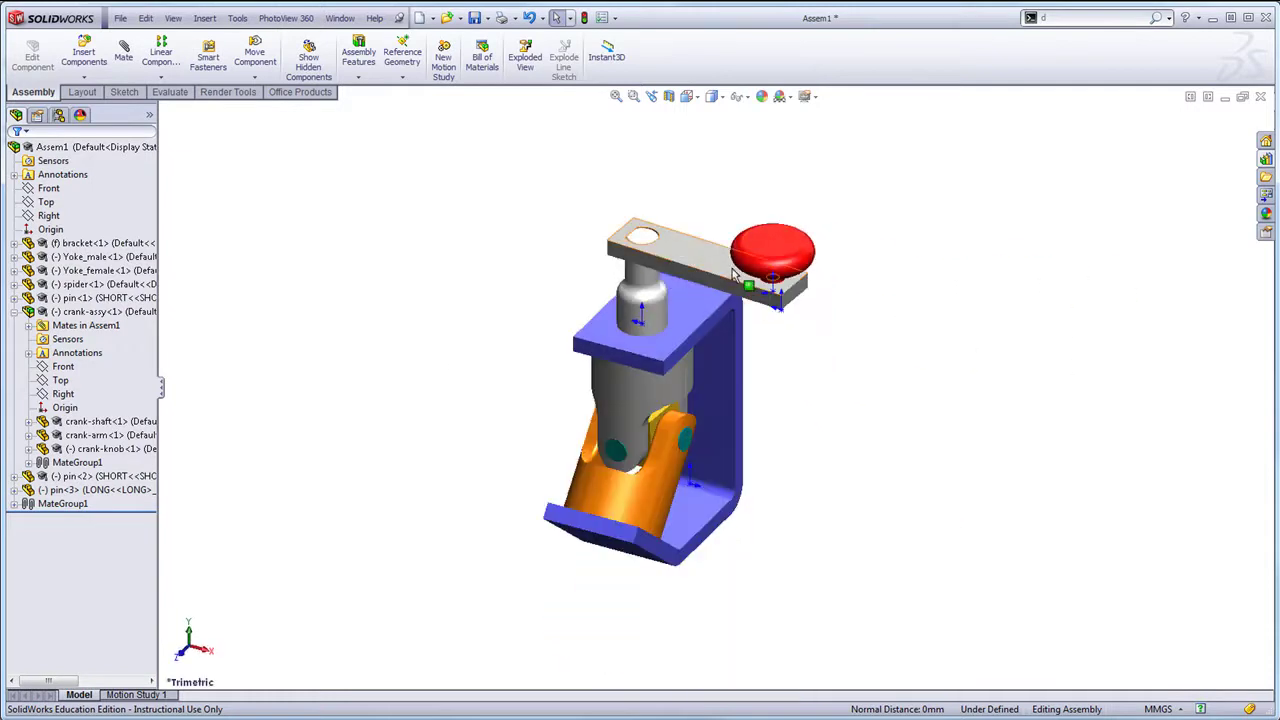
{"action": "left_click_drag", "start_coordinate": [735, 275], "coordinate": [500, 256]}
{"action": "left_click_drag", "start_coordinate": [595, 485], "coordinate": [718, 464]}
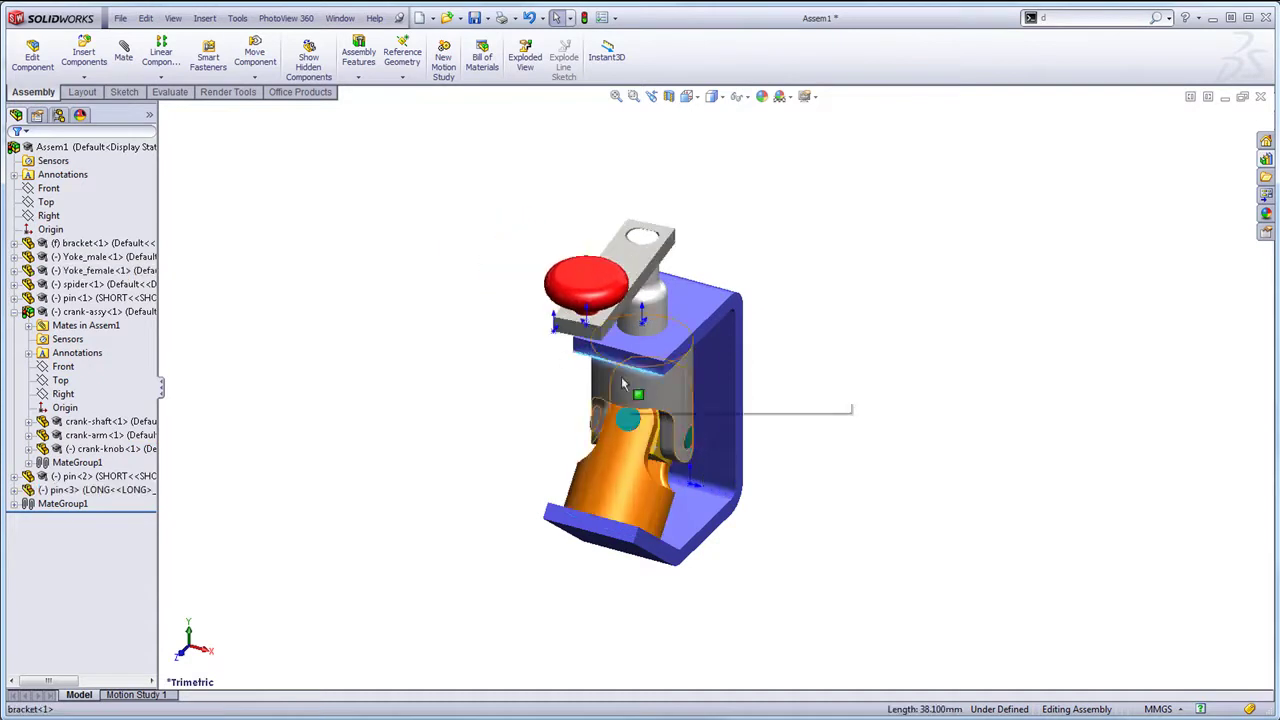
Step: Examine the pin ends in the female and male yokes from the other side, return to the trimetric view and clear the selection
{"action": "left_click", "coordinate": [627, 418]}
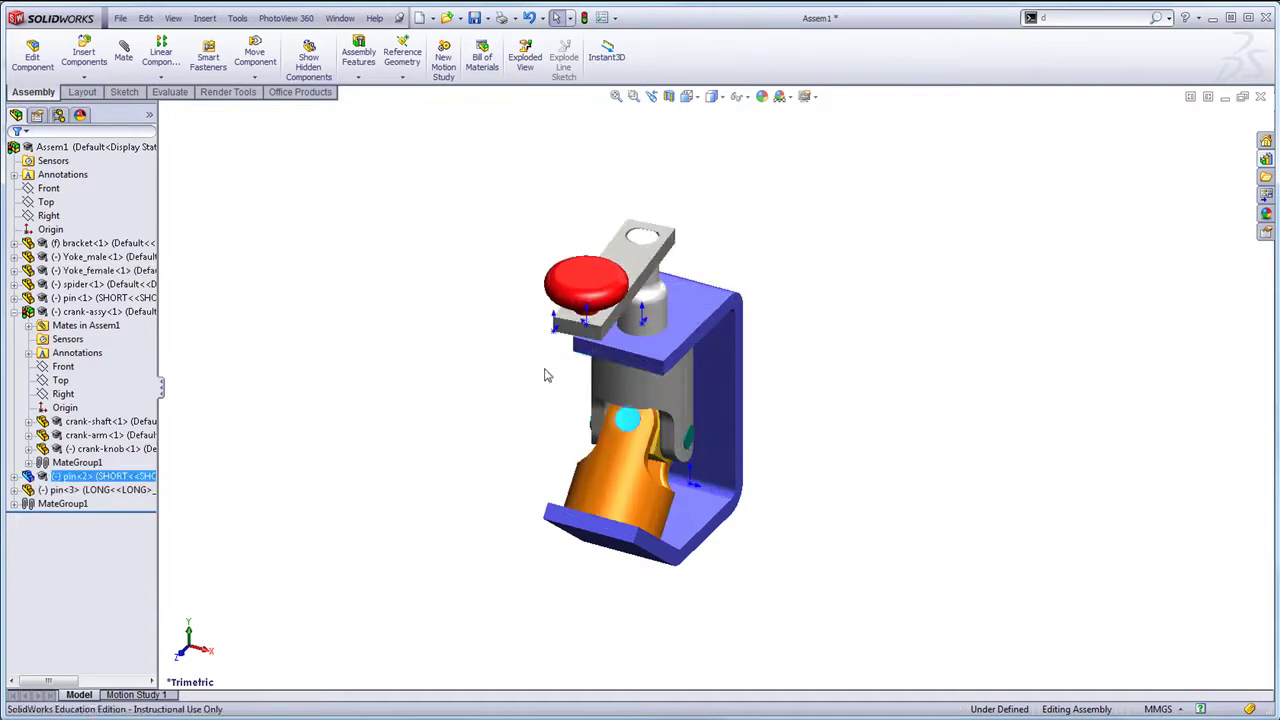
{"action": "middle_click_drag", "start_coordinate": [517, 362], "coordinate": [572, 385]}
{"action": "middle_click_drag", "start_coordinate": [503, 411], "coordinate": [556, 446]}
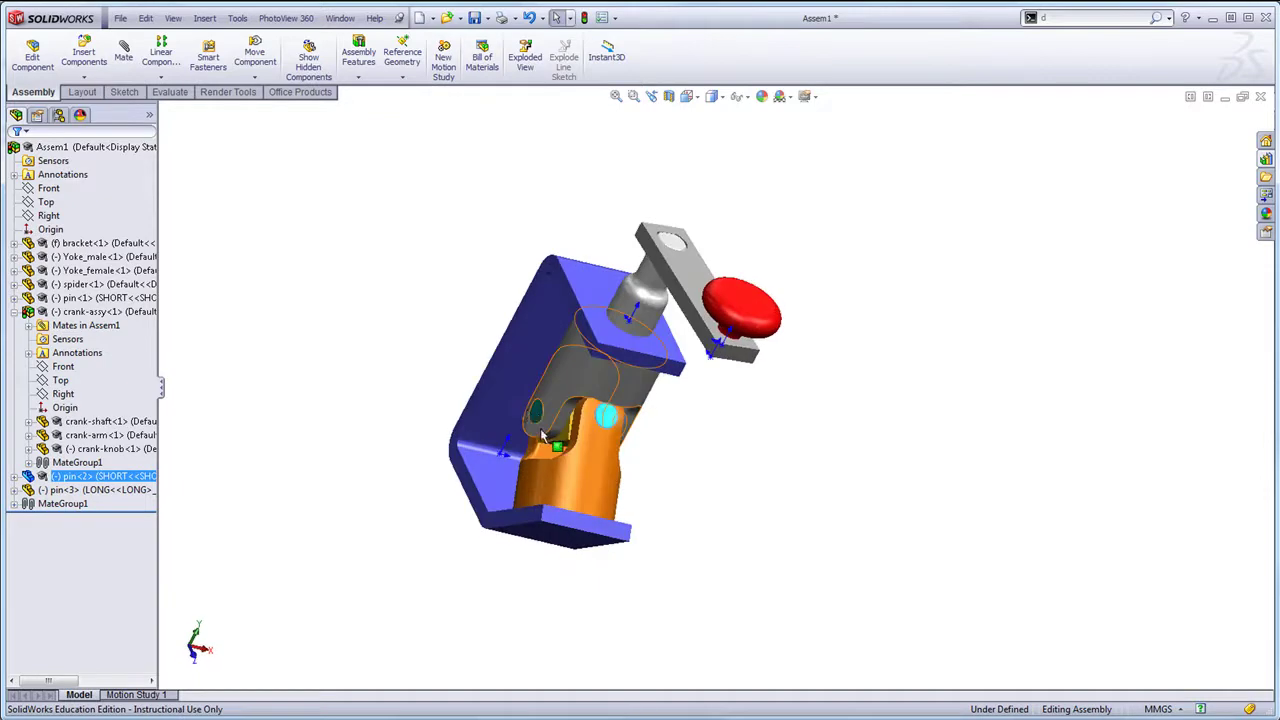
{"action": "left_click", "coordinate": [531, 417]}
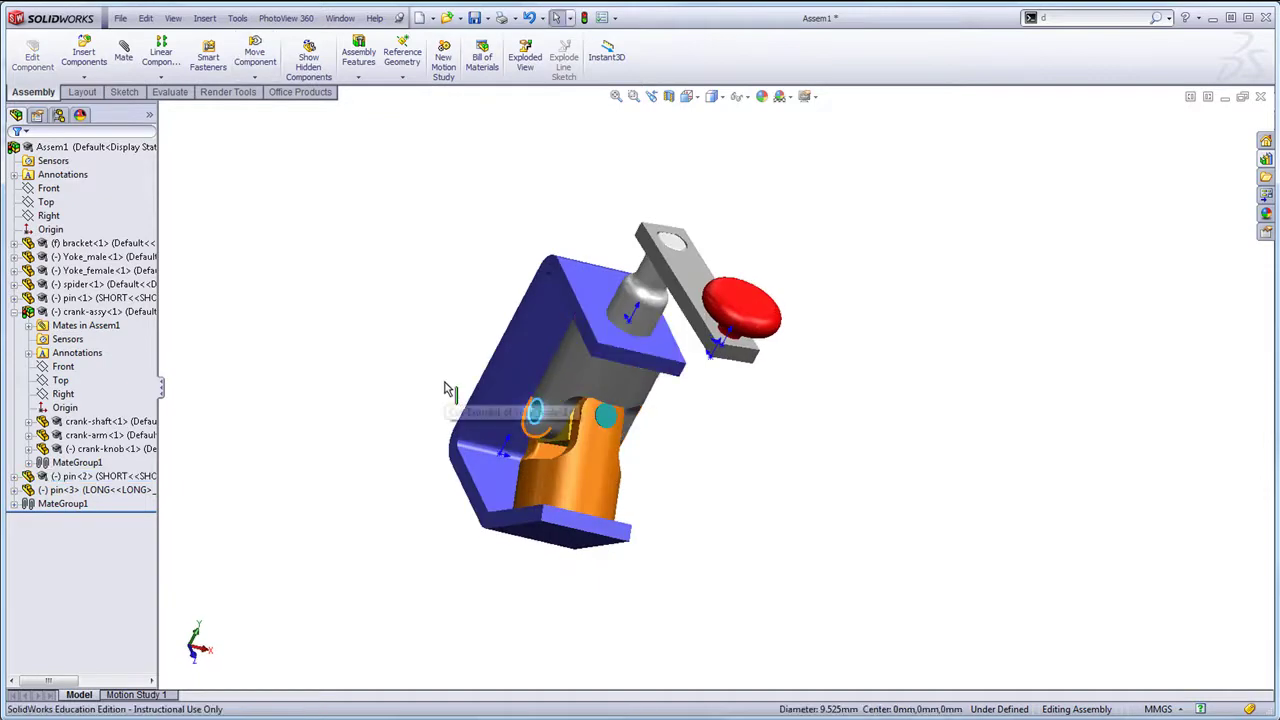
{"action": "key", "text": "ctrl+7"}
{"action": "left_click", "coordinate": [420, 413]}
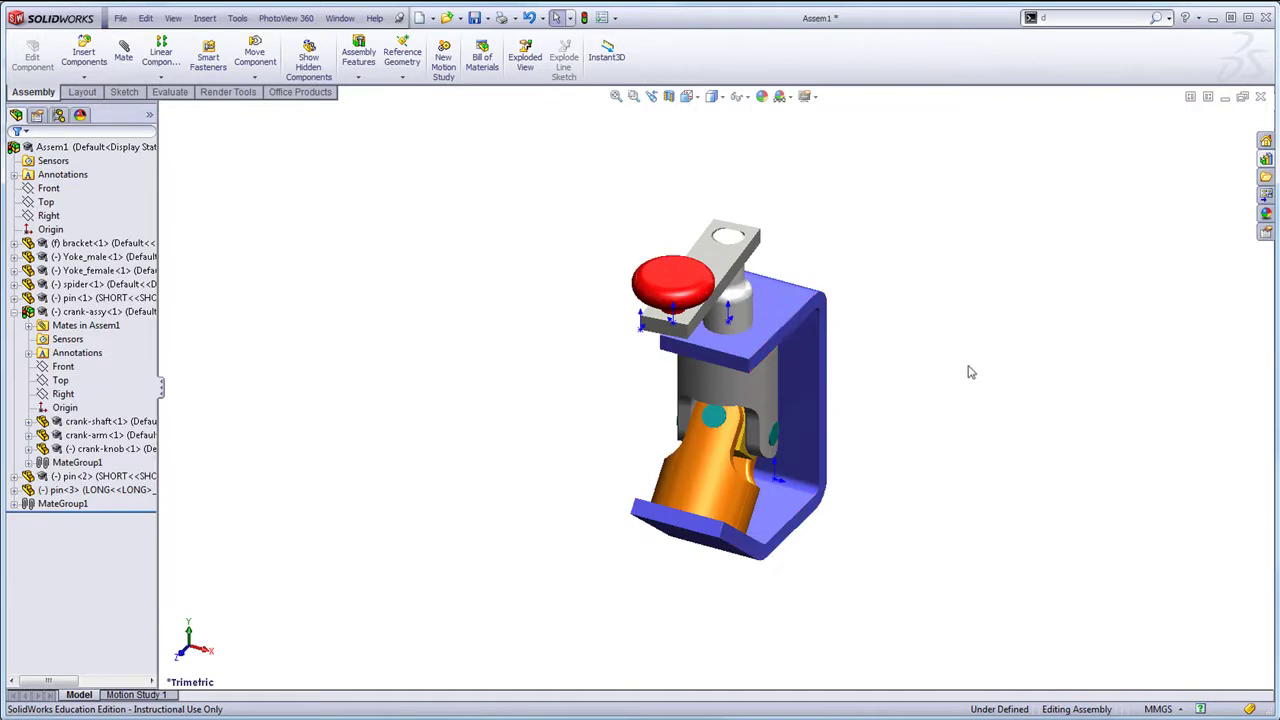